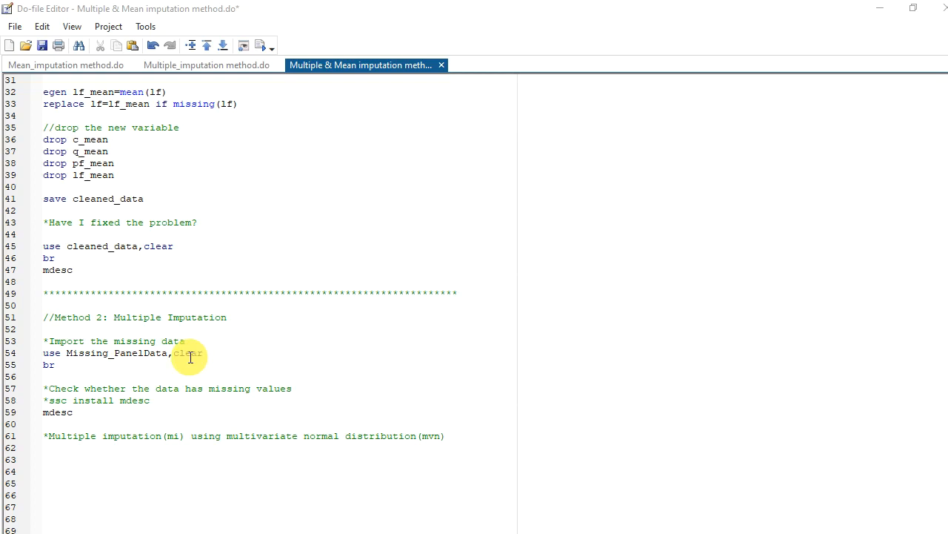
Run the do-file lines "use Missing_PanelData,clear" and "br" under Method 2 to load and browse the dataset.
click(44, 353)
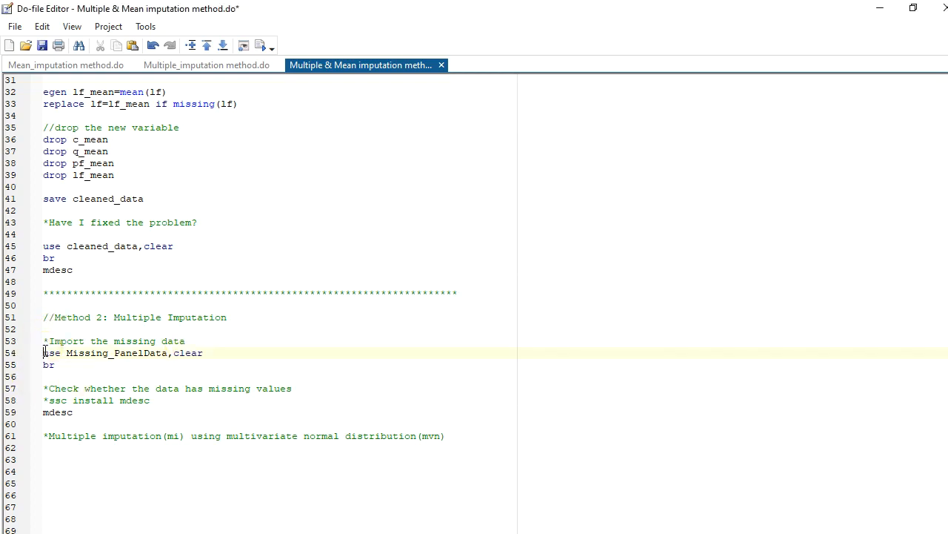
drag(44, 353, 64, 363)
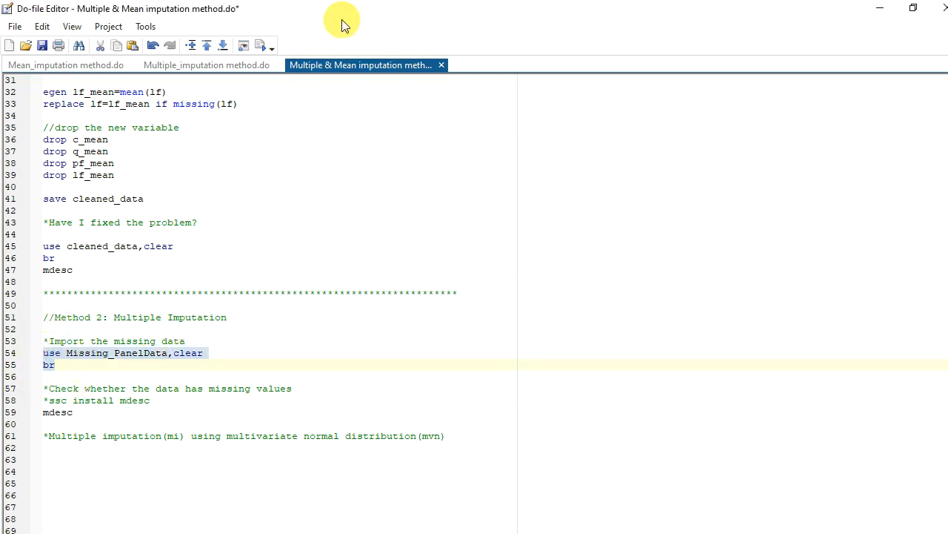
click(265, 46)
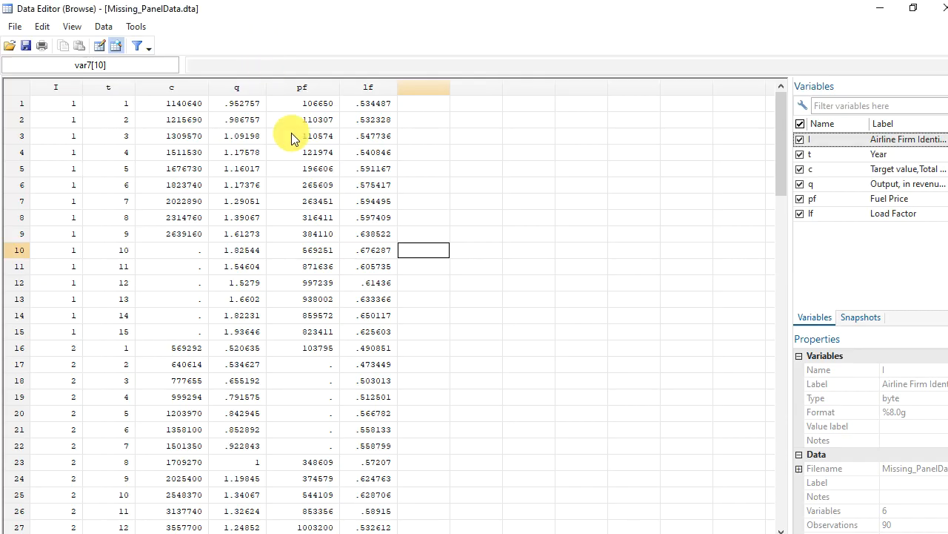
Browse the dataset for missing entries, comparing the blank and filled stretches of the lf column.
scroll(326, 185, down, 20)
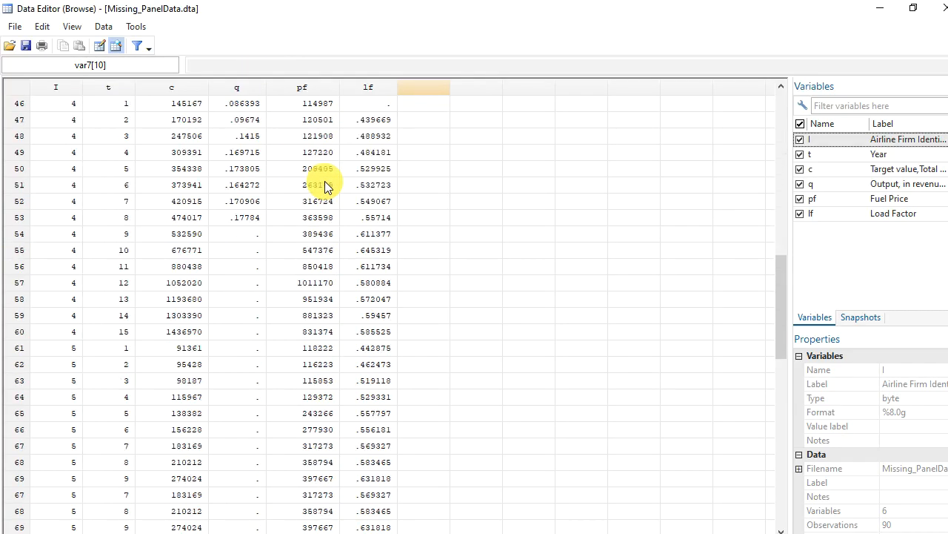
scroll(326, 185, up, 13)
scroll(326, 185, up, 5)
scroll(327, 185, down, 2)
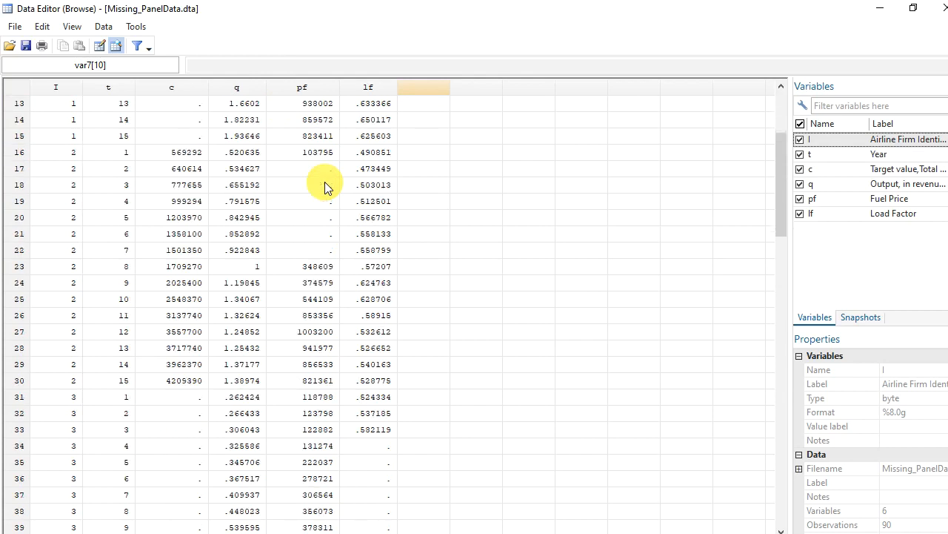
scroll(327, 187, down, 3)
drag(366, 296, 378, 499)
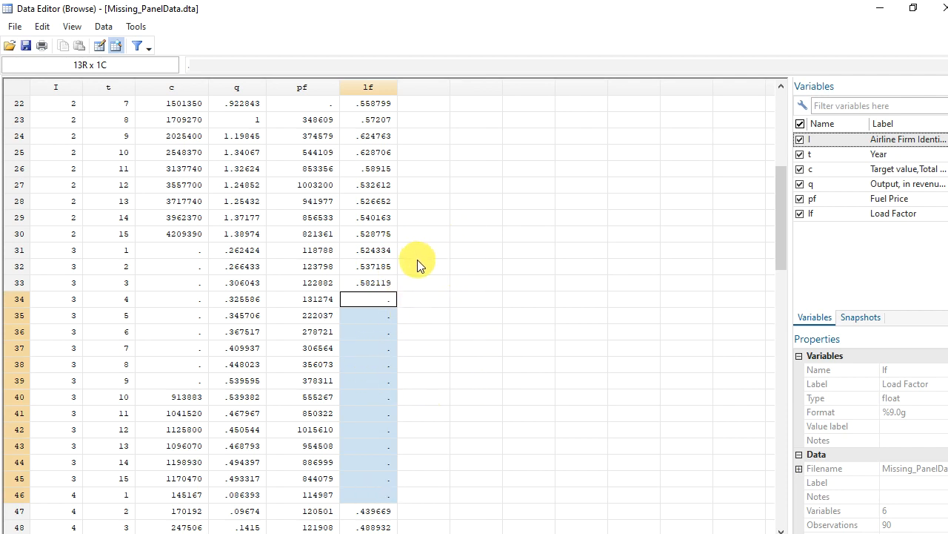
scroll(252, 200, up, 3)
drag(375, 136, 363, 414)
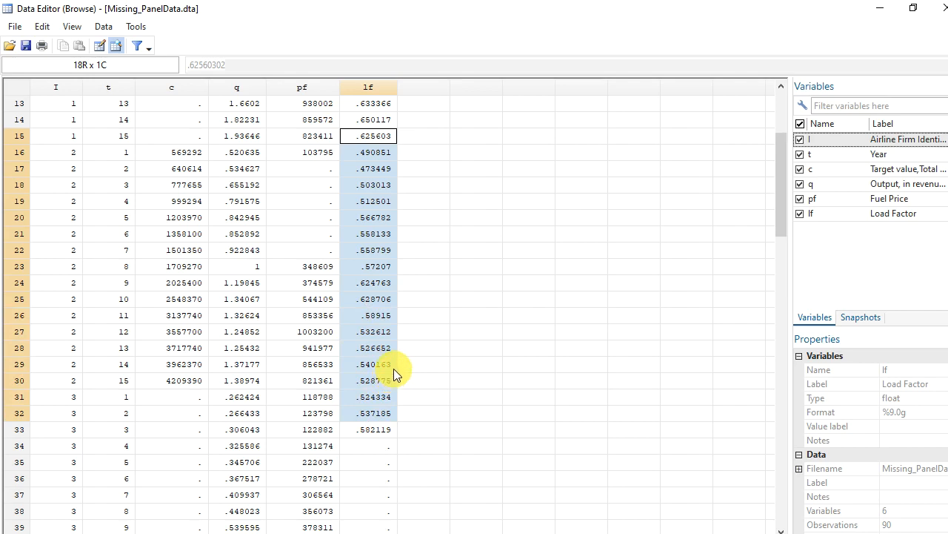
scroll(378, 315, up, 4)
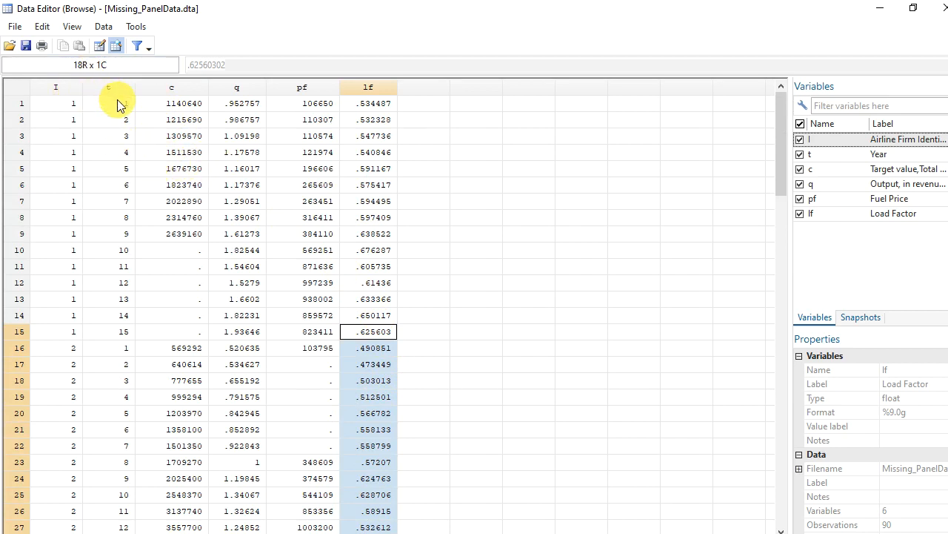
Examine the panel structure by checking the year (t) and firm (I) values for each firm across all observations.
drag(117, 101, 127, 343)
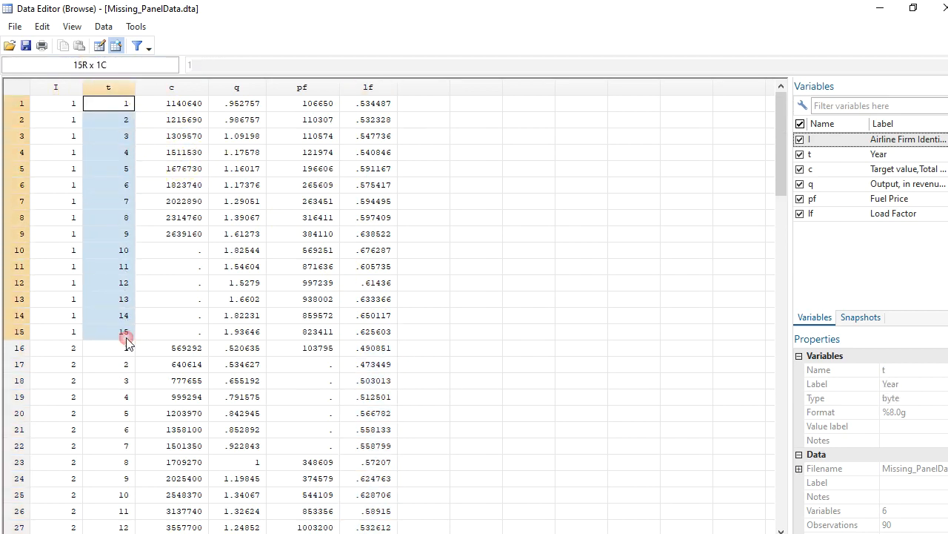
scroll(131, 334, down, 4)
drag(126, 152, 127, 381)
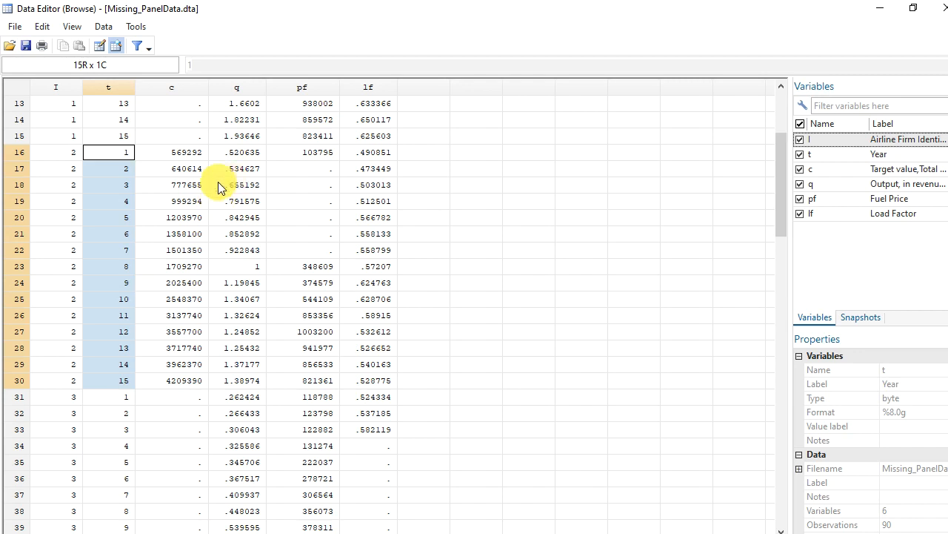
scroll(156, 275, down, 3)
scroll(156, 277, down, 2)
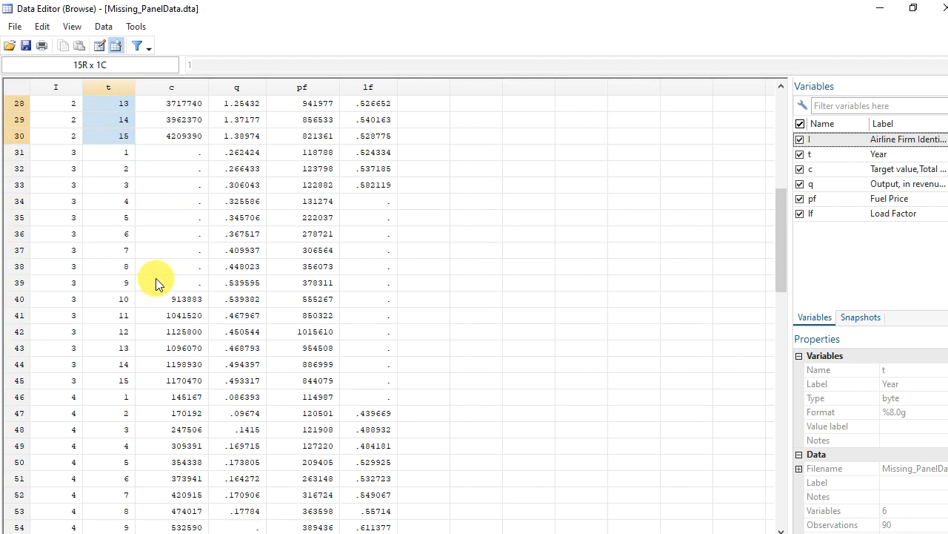
scroll(156, 278, up, 3)
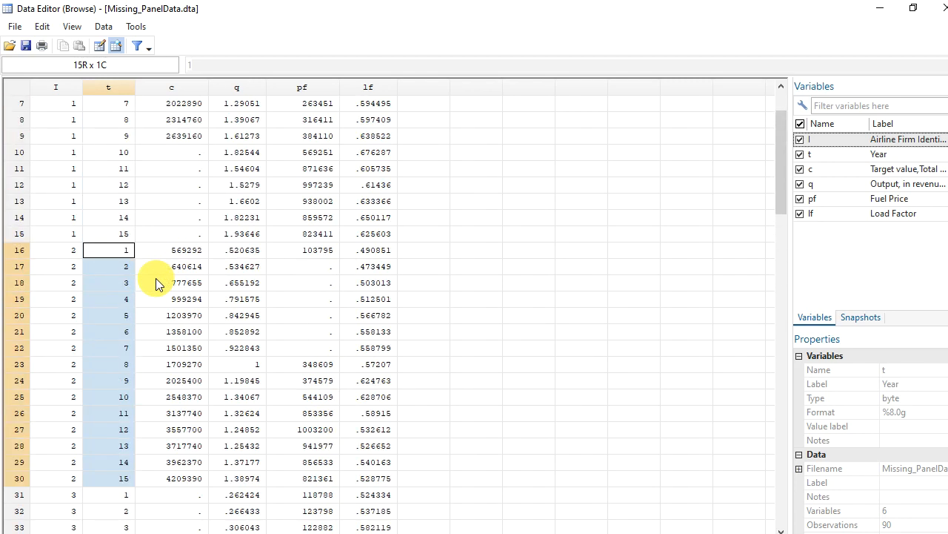
scroll(140, 214, up, 2)
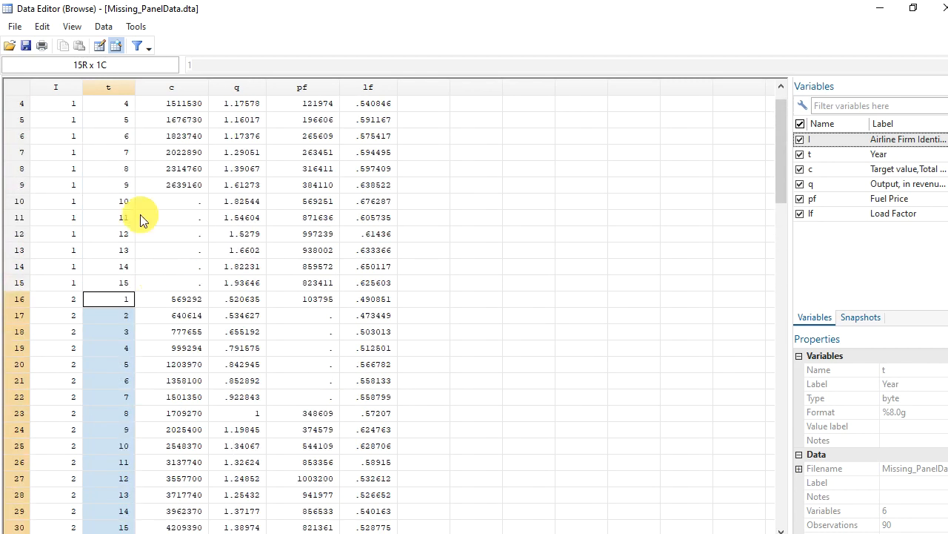
drag(70, 104, 64, 328)
scroll(70, 318, down, 2)
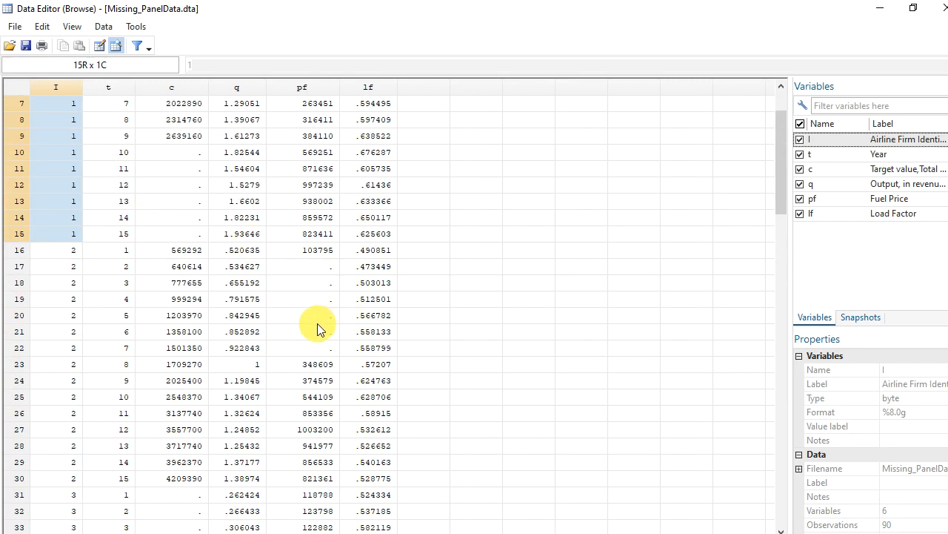
scroll(131, 278, down, 6)
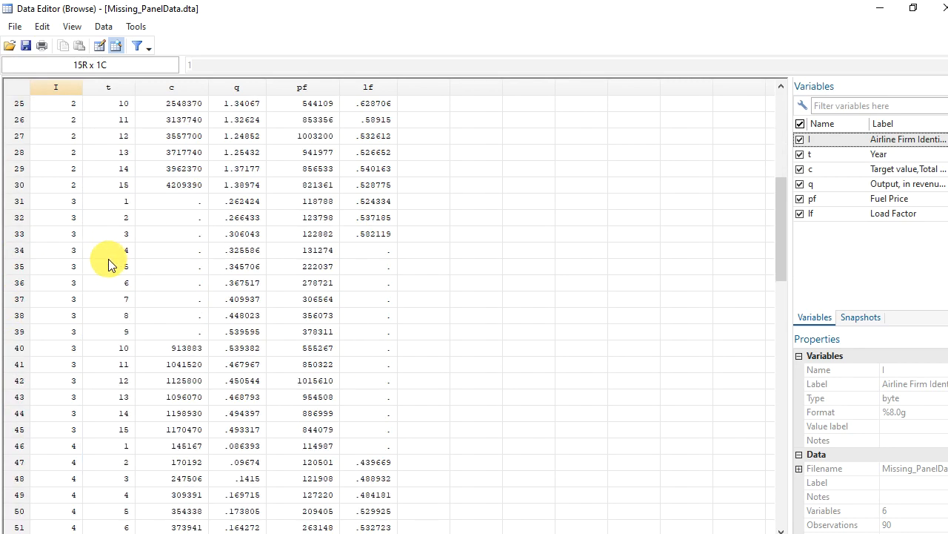
drag(782, 210, 744, 428)
drag(19, 235, 135, 92)
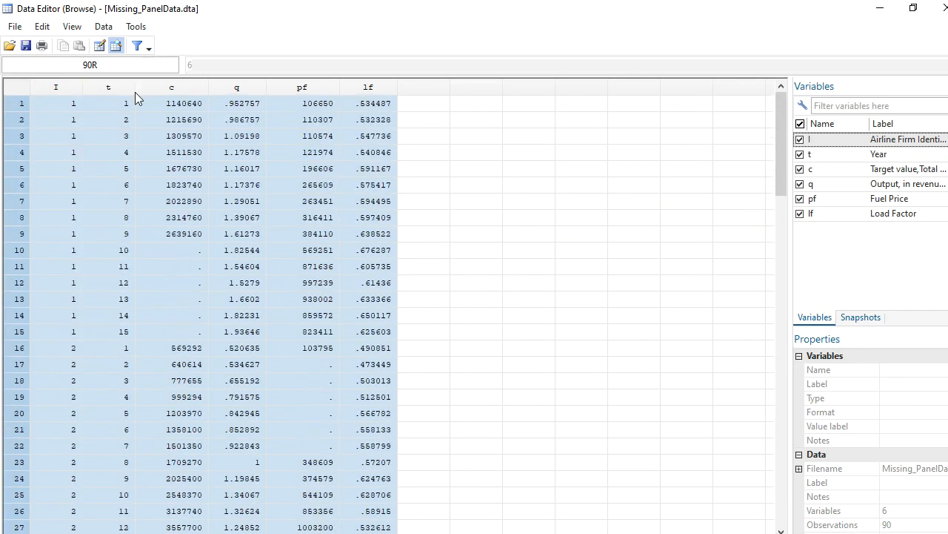
Inspect the missing entries in the c and q columns down to the last observation of firm 6.
click(161, 65)
drag(187, 249, 182, 339)
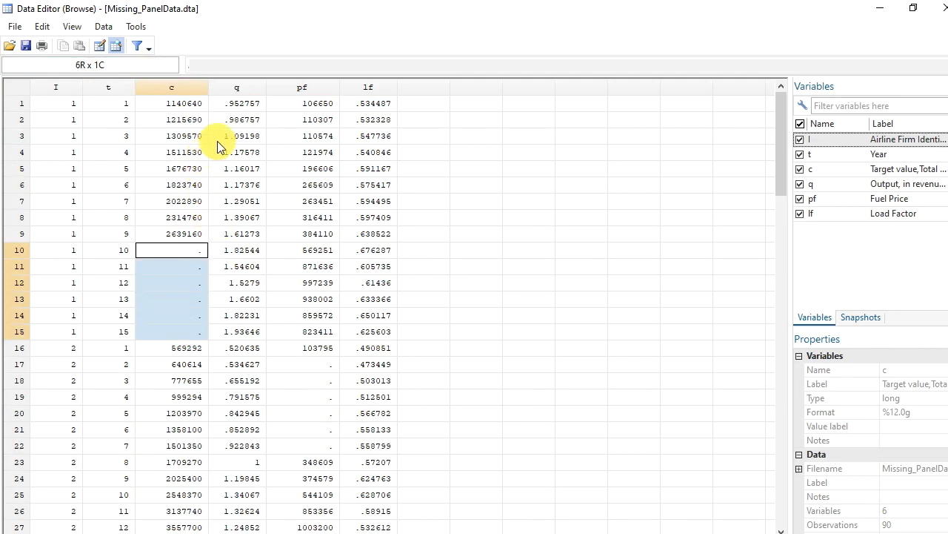
drag(241, 119, 240, 388)
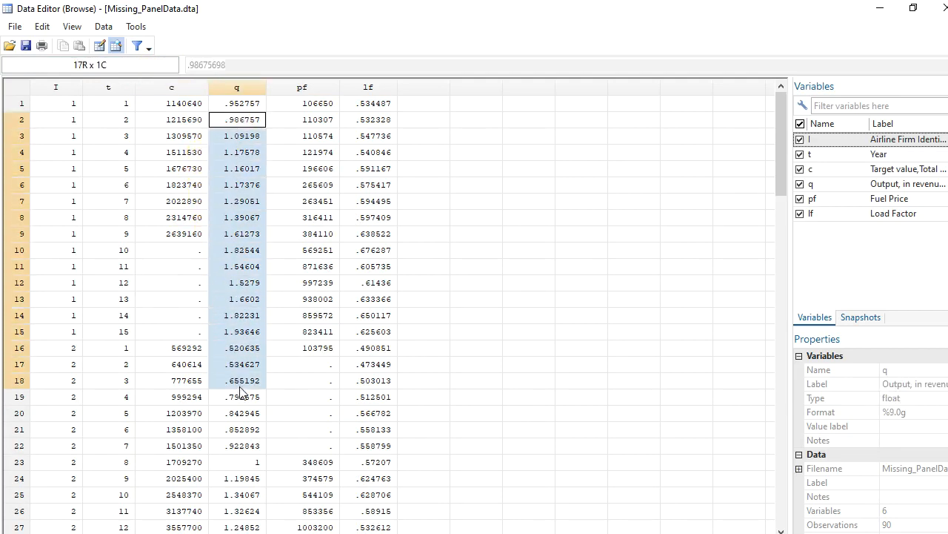
scroll(303, 354, down, 19)
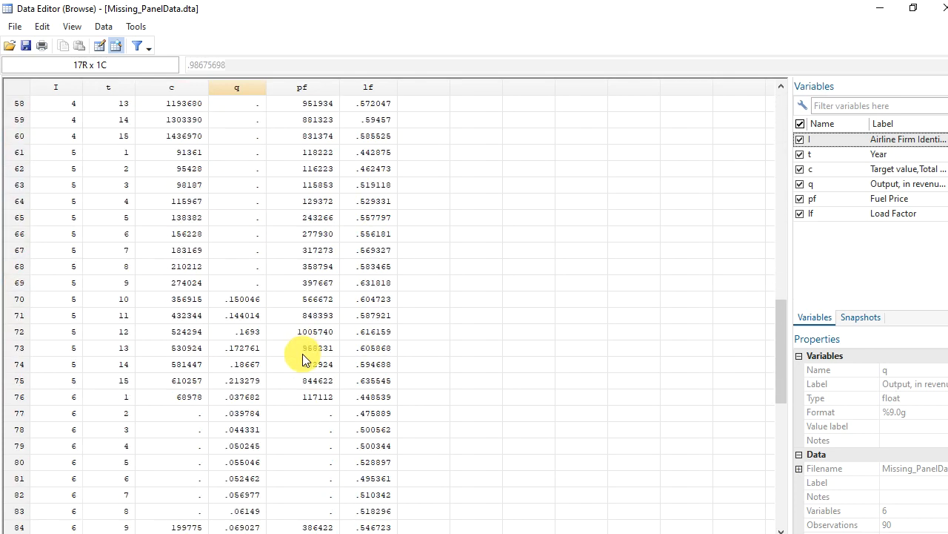
scroll(302, 353, down, 4)
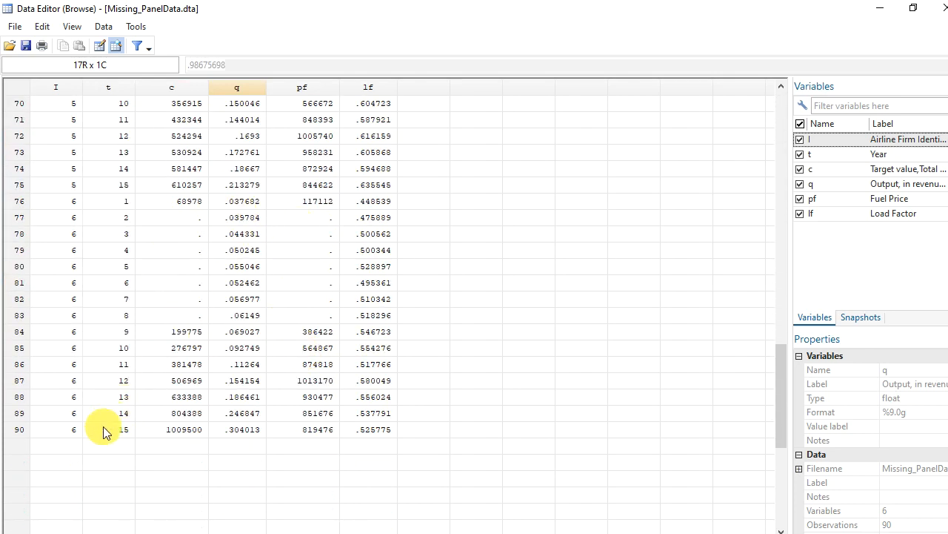
drag(57, 431, 343, 443)
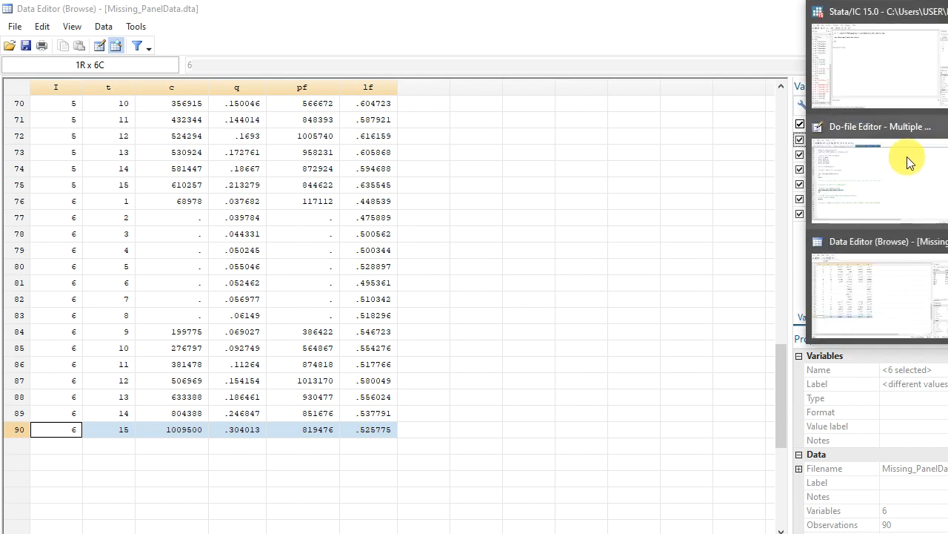
Return to the main Stata window and clear its results output.
click(874, 176)
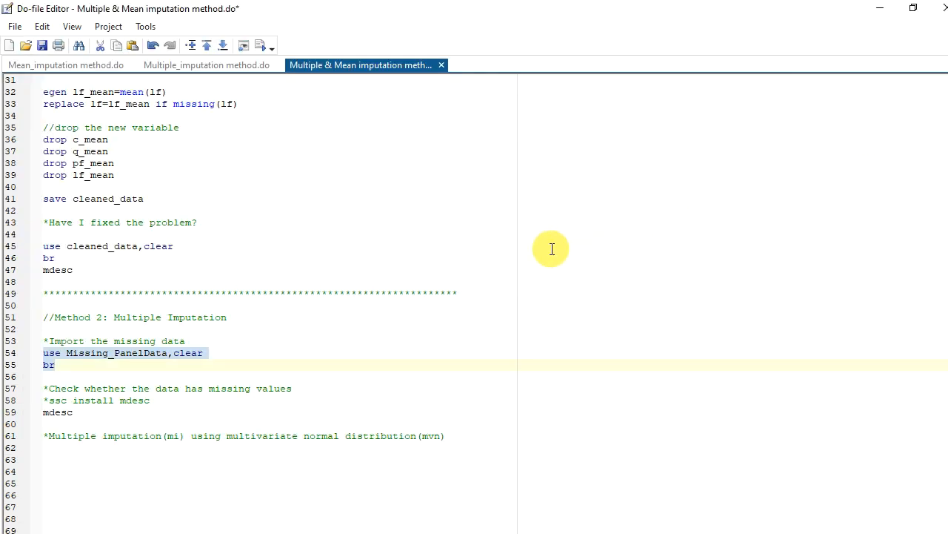
click(475, 267)
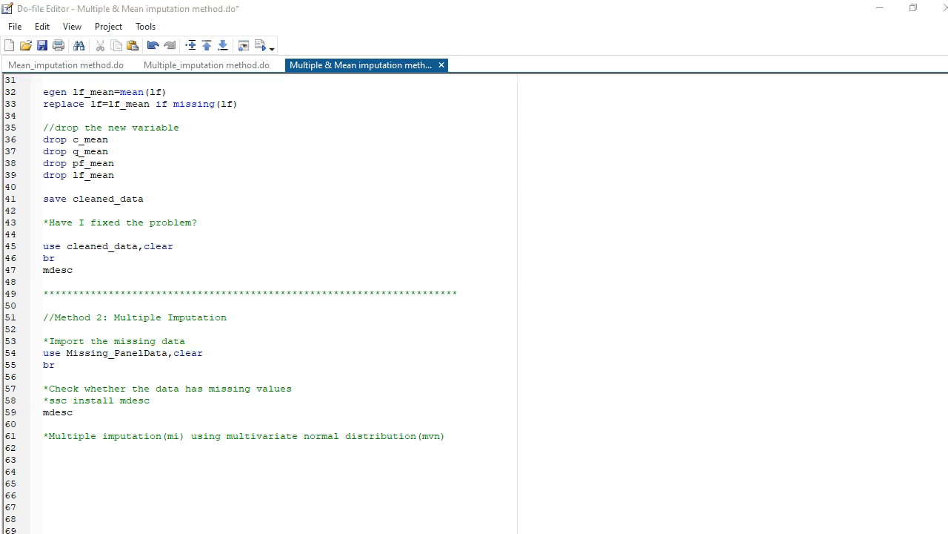
click(890, 96)
right_click(275, 271)
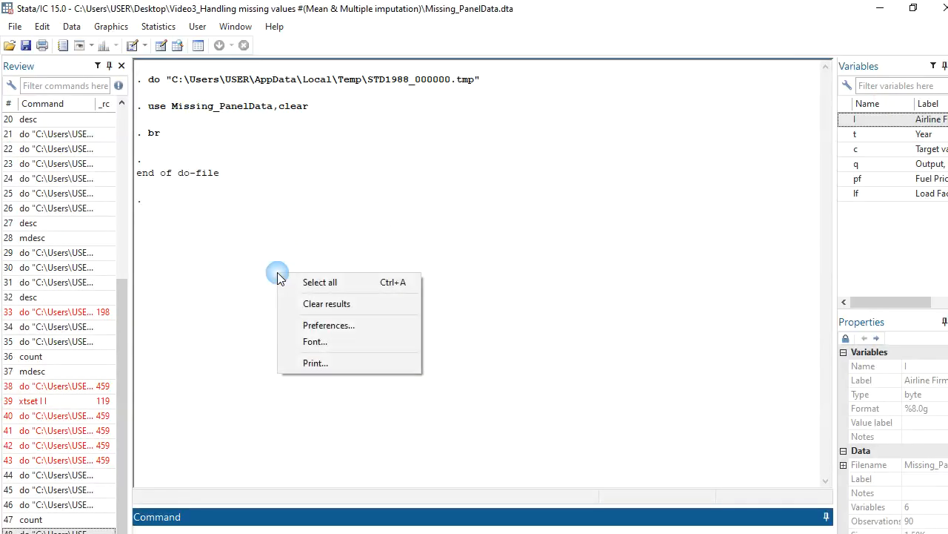
click(299, 306)
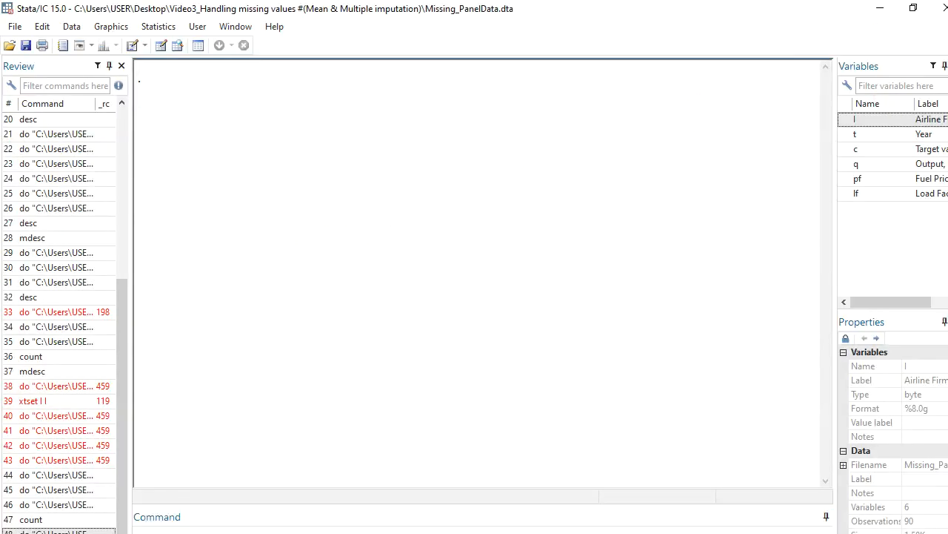
Run the do-file's mdesc line under Method 2 and review the missing-value summary for c, q, pf and lf.
click(900, 176)
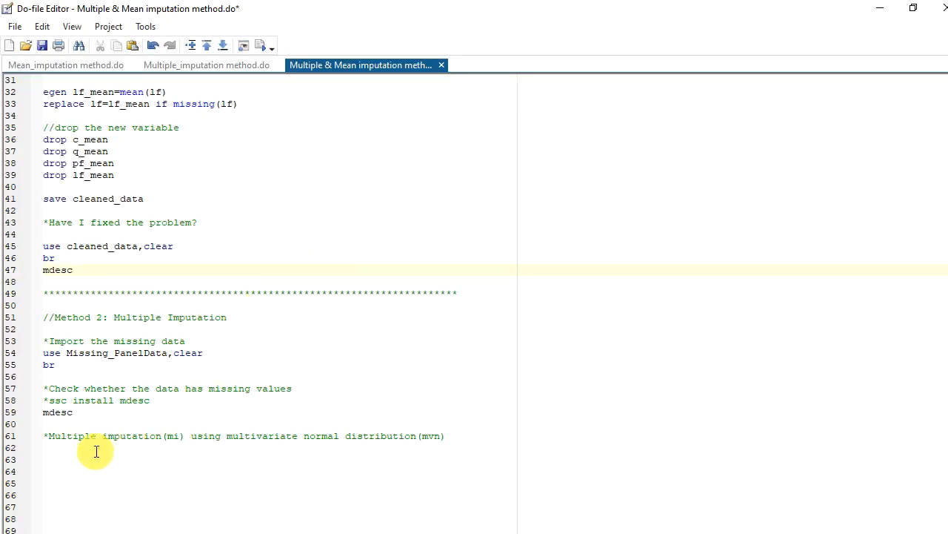
drag(86, 412, 45, 400)
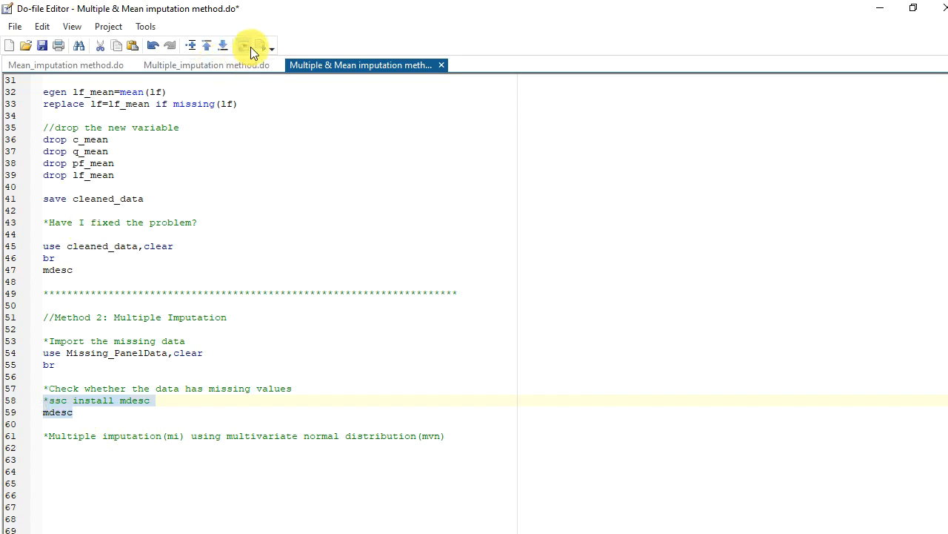
mouse_move(947, 104)
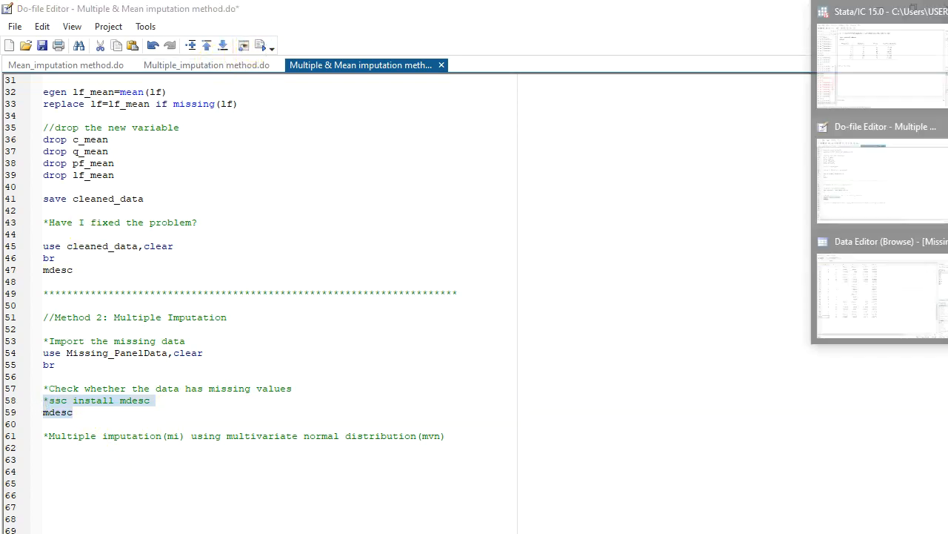
click(843, 68)
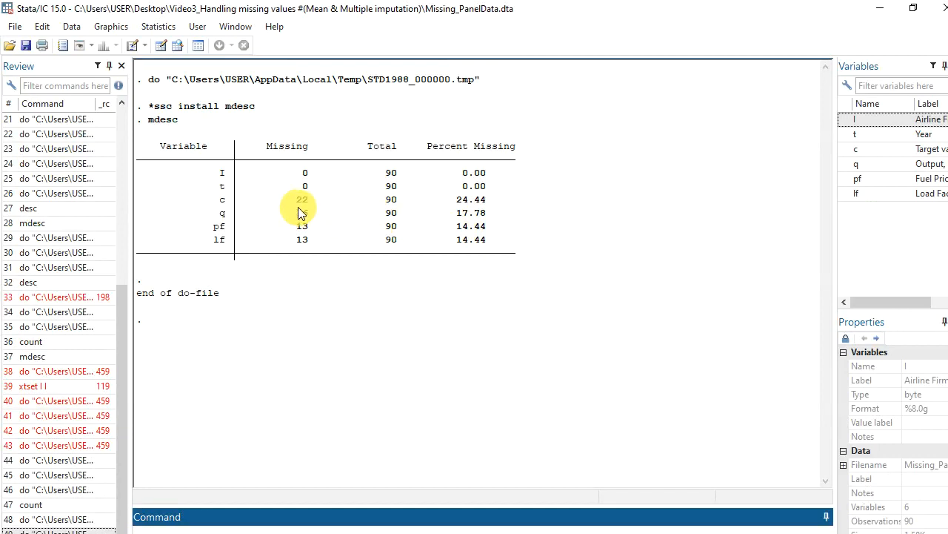
drag(298, 206, 492, 247)
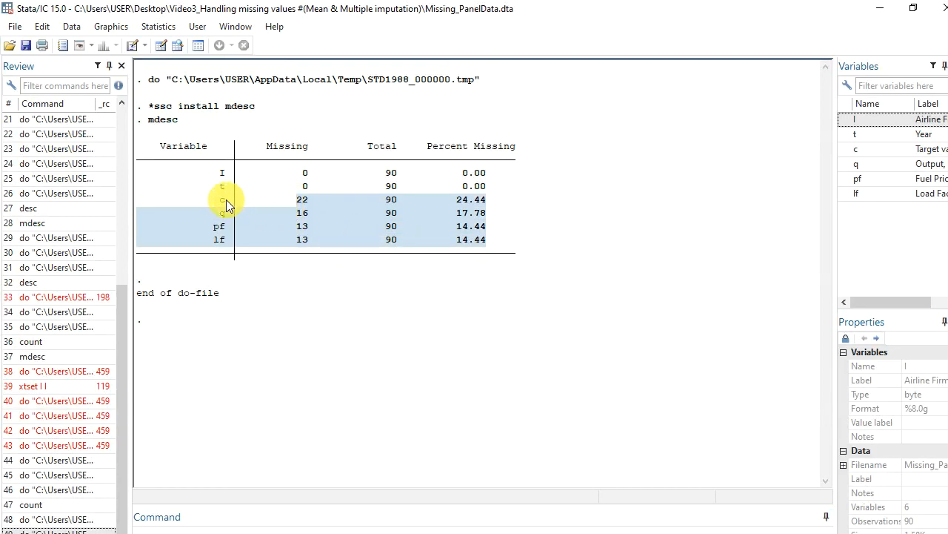
drag(219, 204, 488, 240)
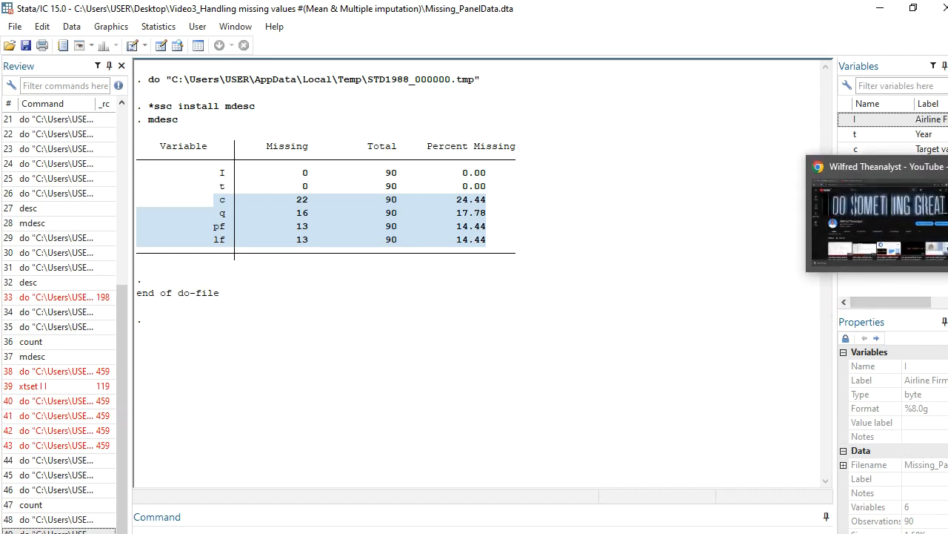
Return to the do-file and insert a blank line above the "Multiple imputation(mi)" comment.
mouse_move(878, 533)
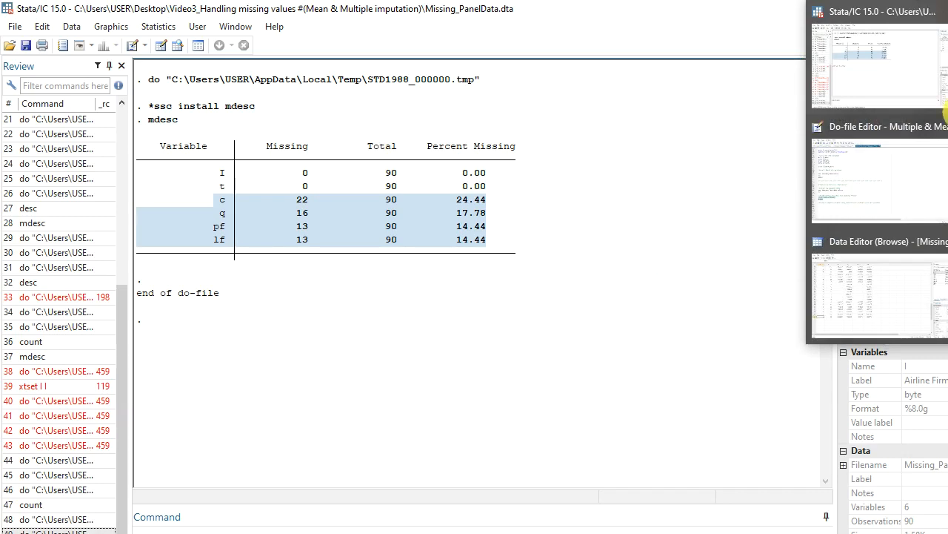
click(875, 174)
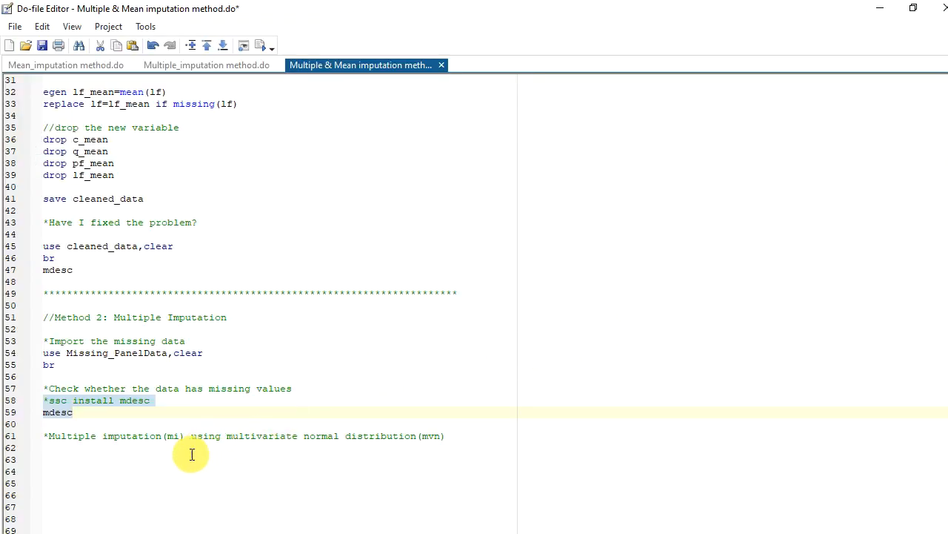
click(169, 461)
click(172, 419)
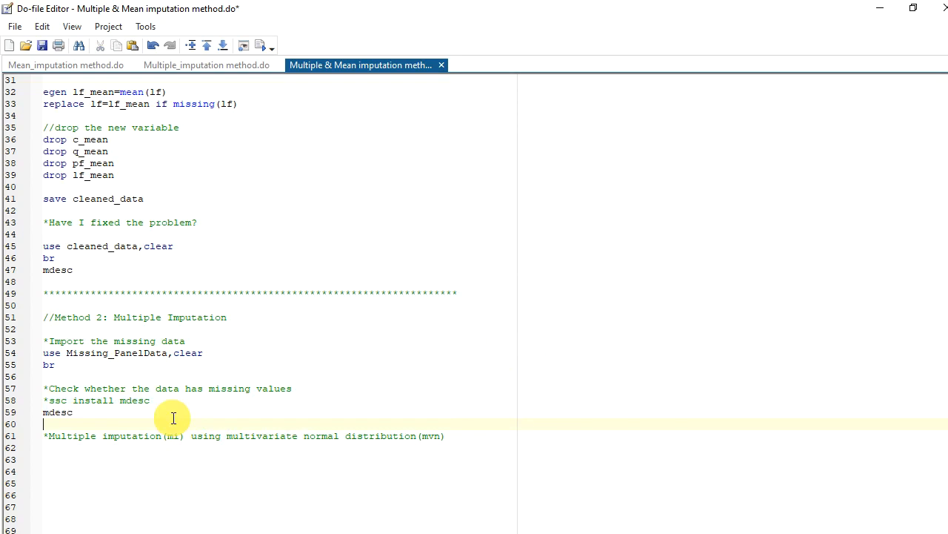
key(Return)
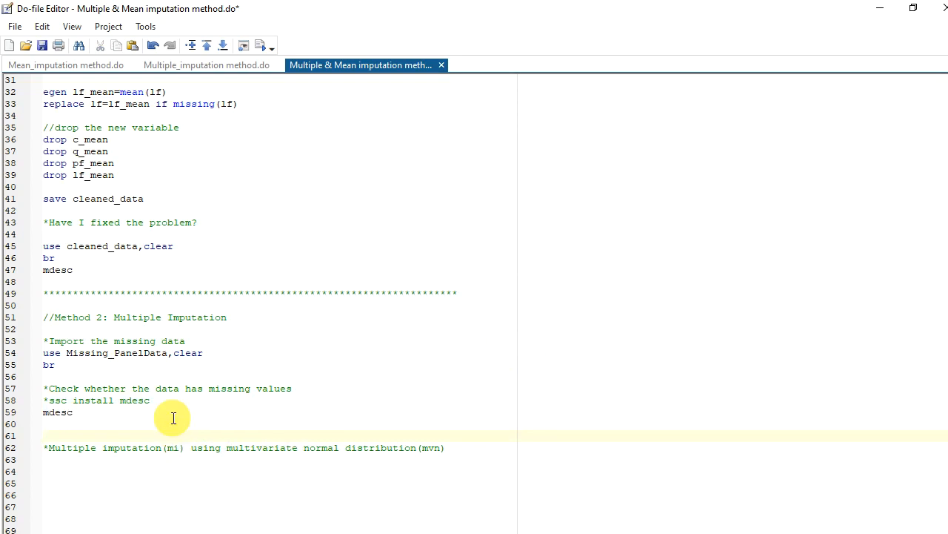
Add the comment "*set data to mi" and the command "mi set mlong" above the multiple imputation comment in the do-file.
text(*set data to mi)
key(Return)
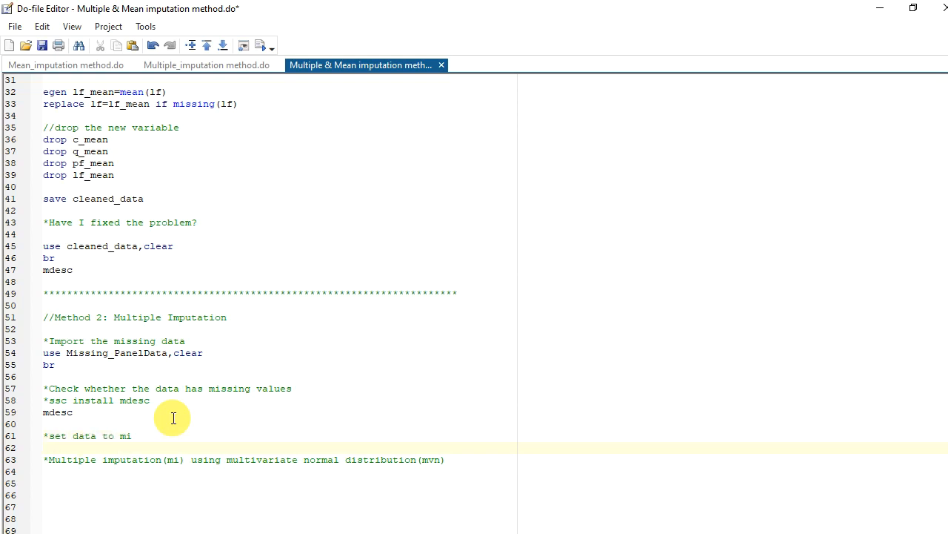
text(mis)
key(BackSpace)
text(set mlong)
key(Return)
key(Return)
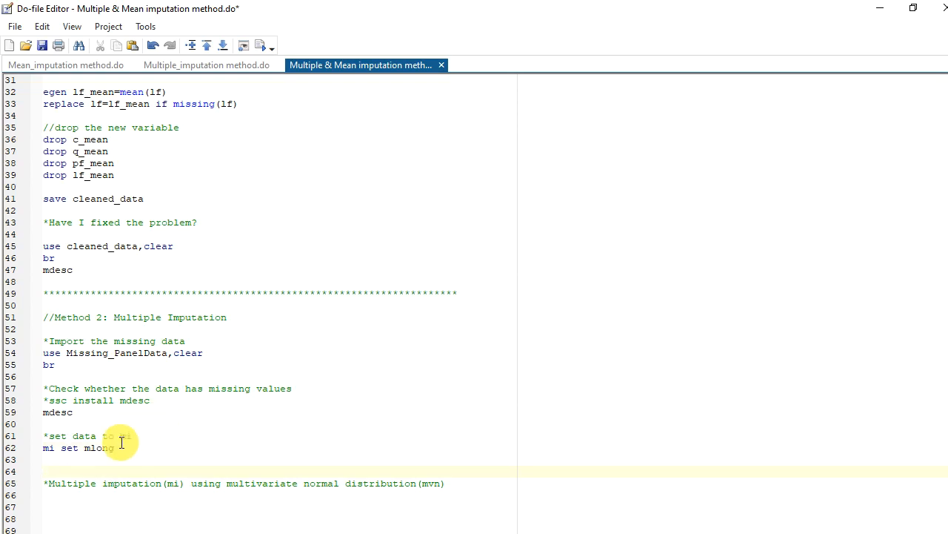
Run the do-file's "mi set mlong" line and review its output in the main Stata window.
drag(116, 448, 46, 447)
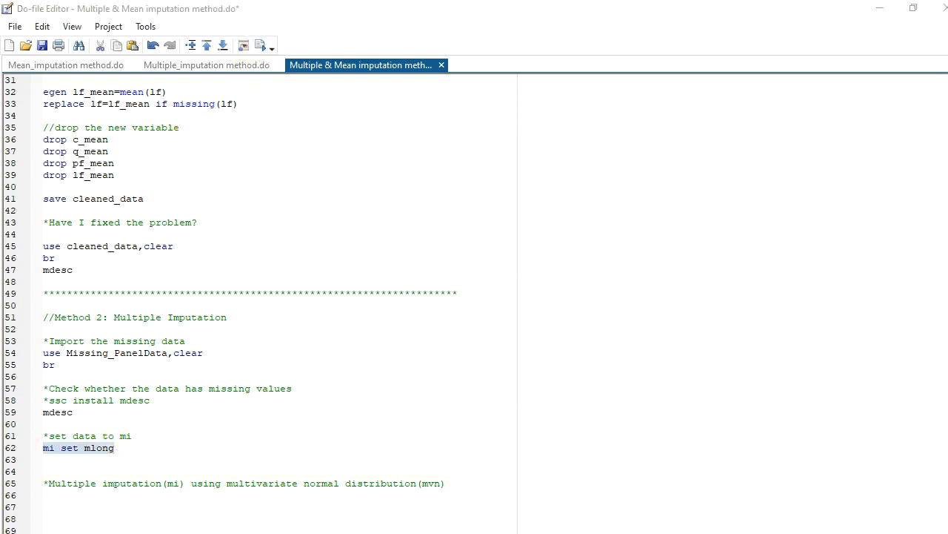
click(870, 112)
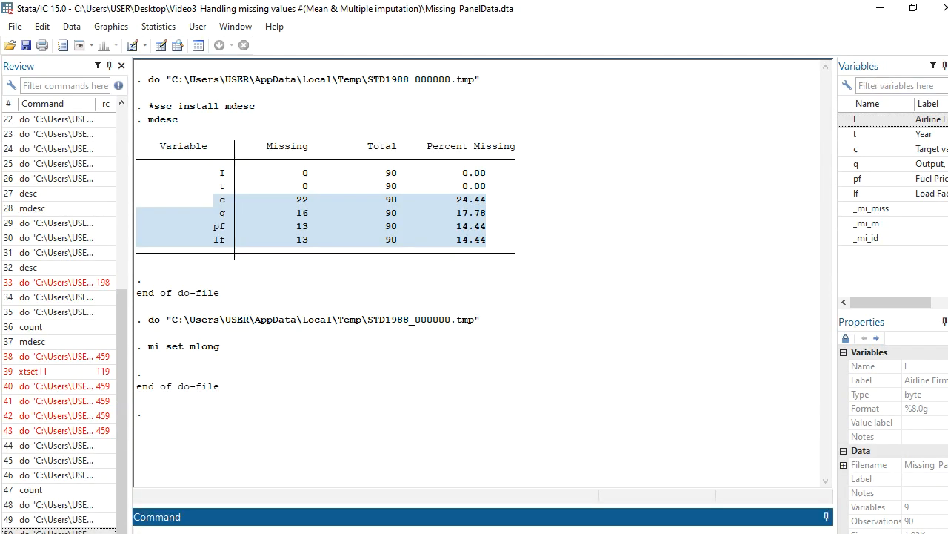
drag(220, 347, 142, 294)
click(252, 404)
Inspect the _mi_miss, _mi_m and _mi_id columns in the Data Editor and return to the do-file line below "mi set mlong".
click(947, 160)
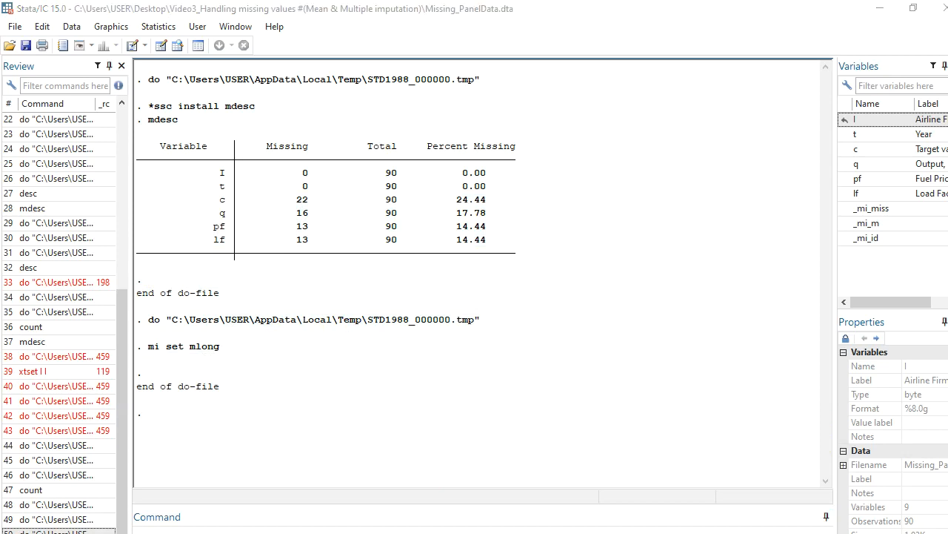
click(884, 296)
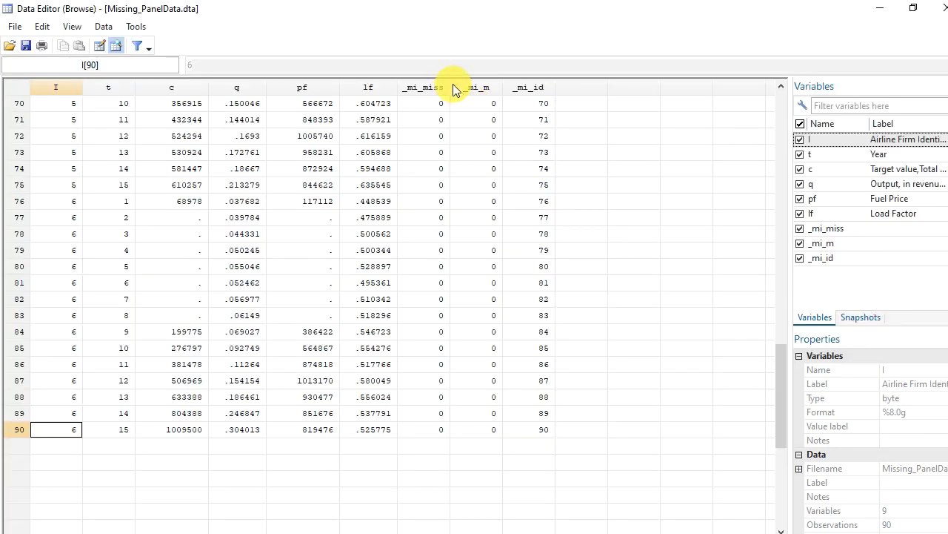
scroll(595, 255, up, 20)
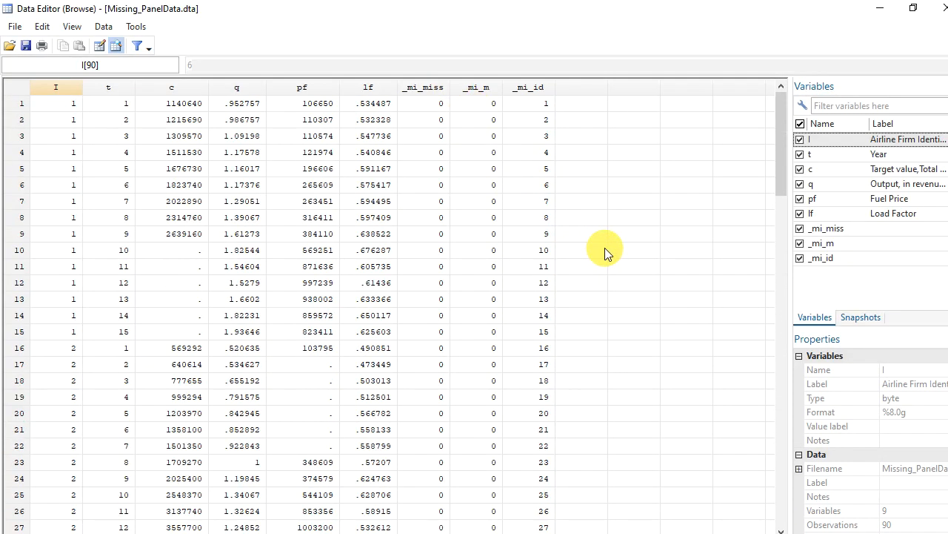
drag(424, 86, 528, 86)
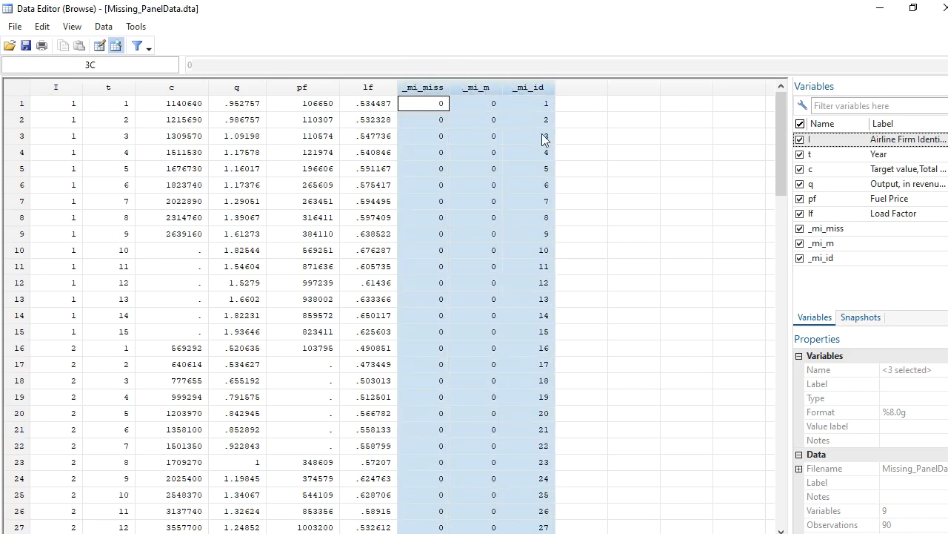
scroll(581, 252, down, 4)
scroll(581, 251, down, 12)
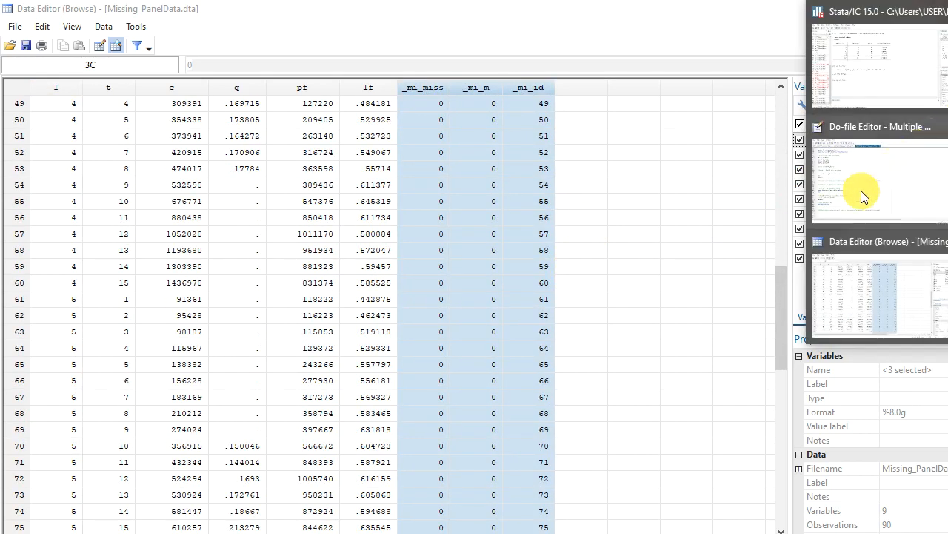
click(865, 195)
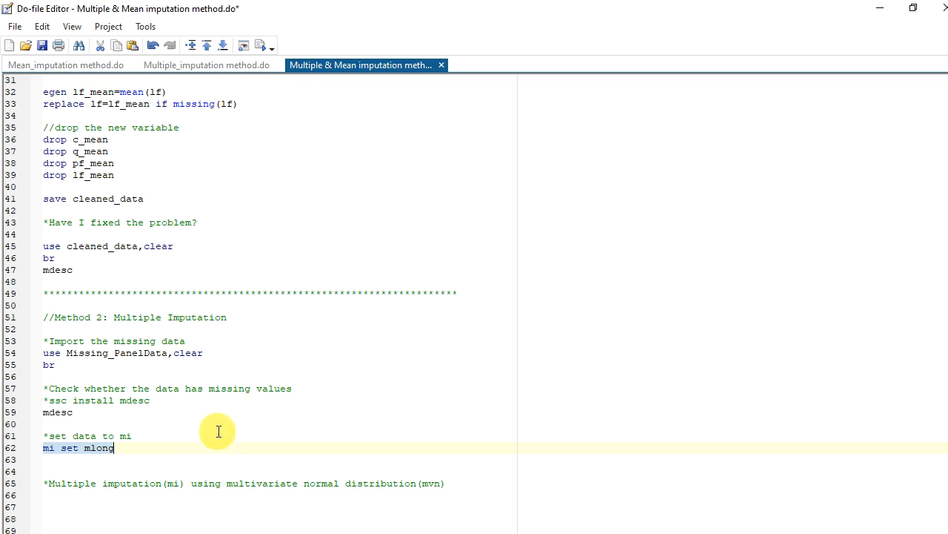
click(127, 459)
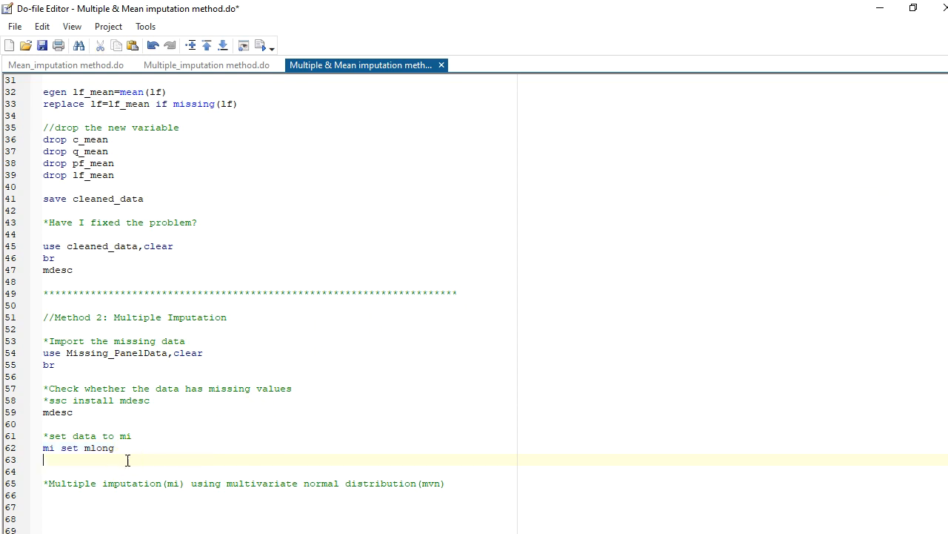
key(Return)
text(8Register)
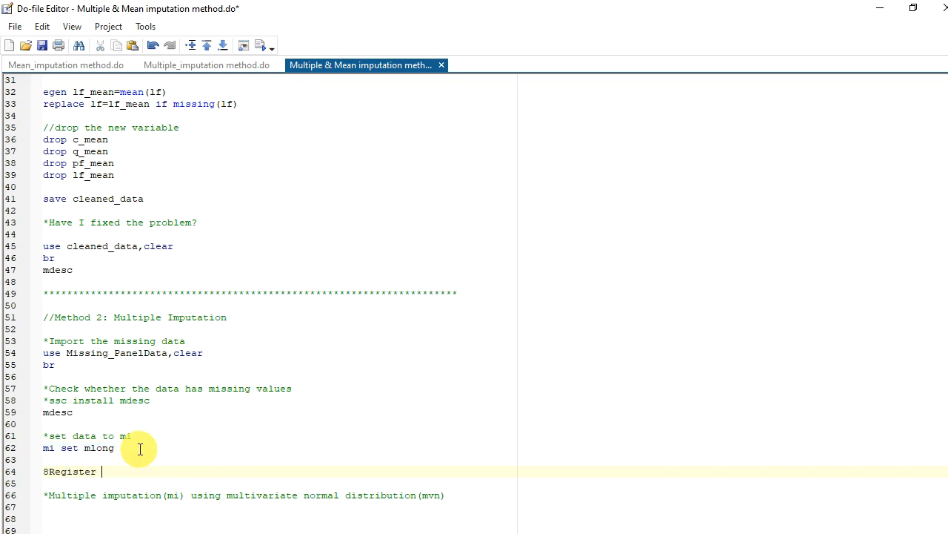
key(BackSpace)
key(BackSpace)
key(BackSpace)
key(BackSpace)
key(BackSpace)
key(BackSpace)
key(BackSpace)
key(BackSpace)
key(BackSpace)
key(BackSpace)
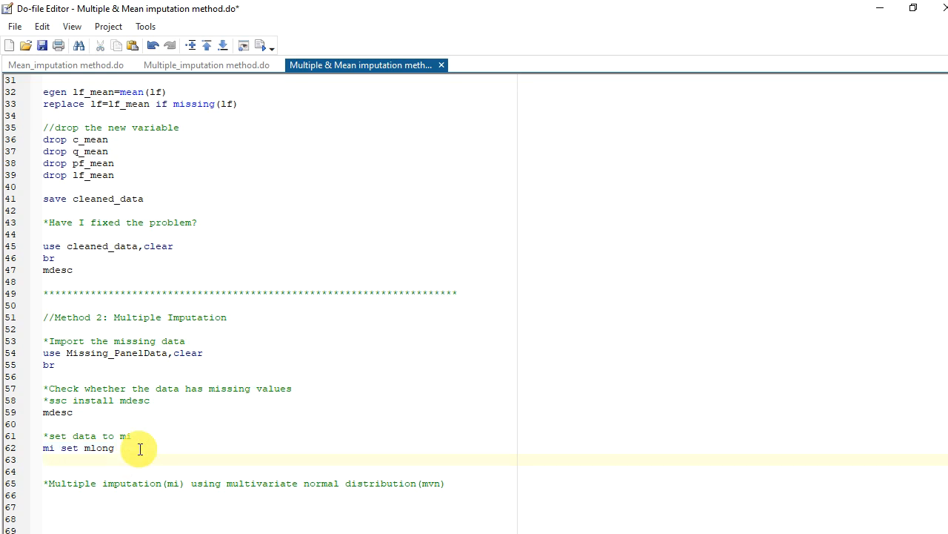
Add the comment "*Register the variables" below the "mi set mlong" line, separated by a blank line.
key(Return)
text(*Re)
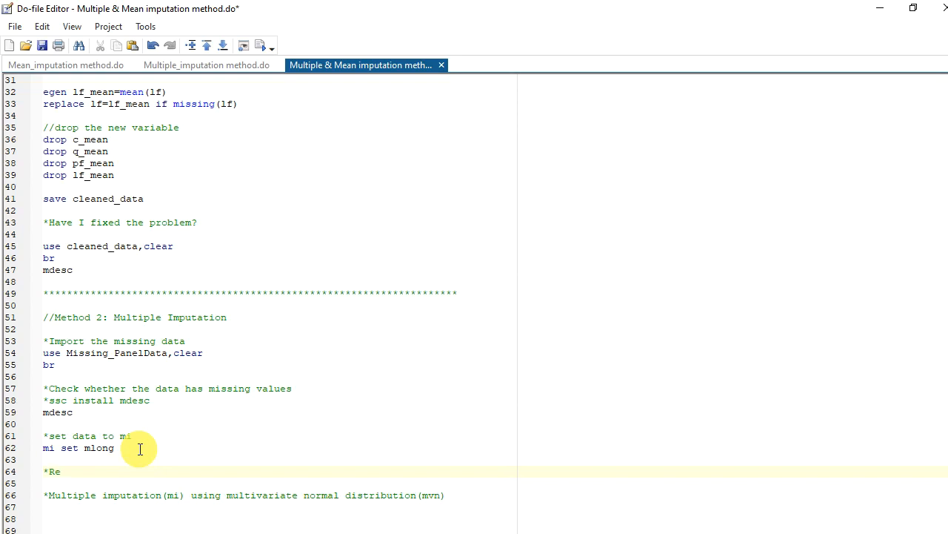
text(gister the variables)
key(Return)
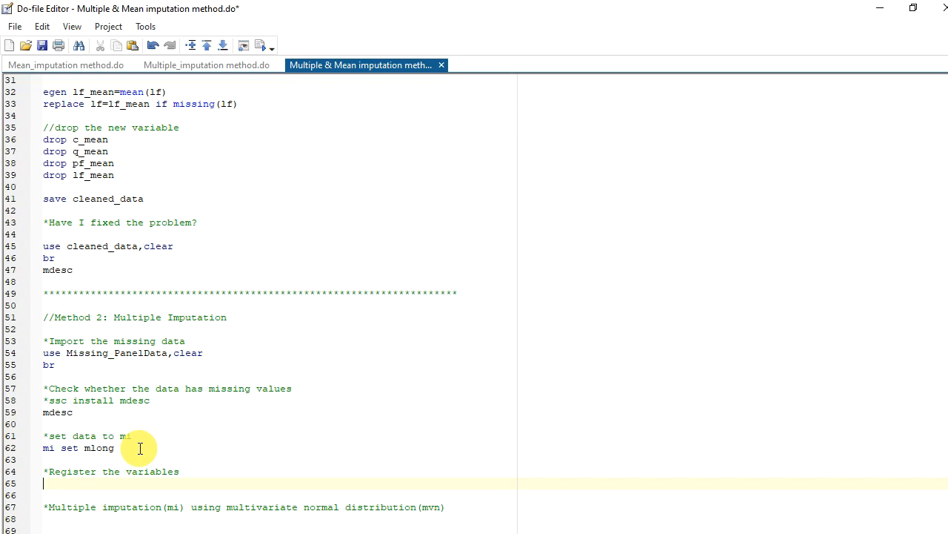
Write "mi register c q pf lf" under the register comment, copying the variable names from the Method 1 variables comment.
text(mi register)
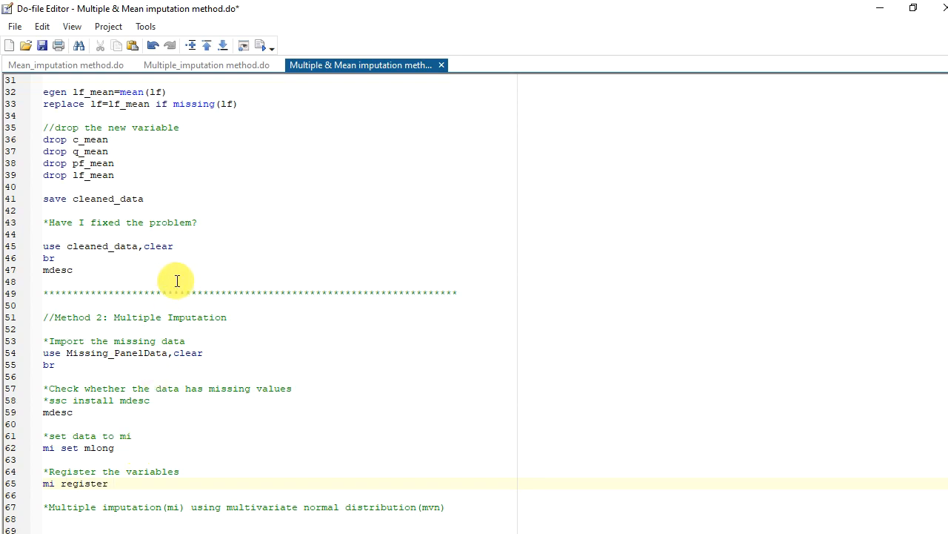
scroll(151, 380, up, 10)
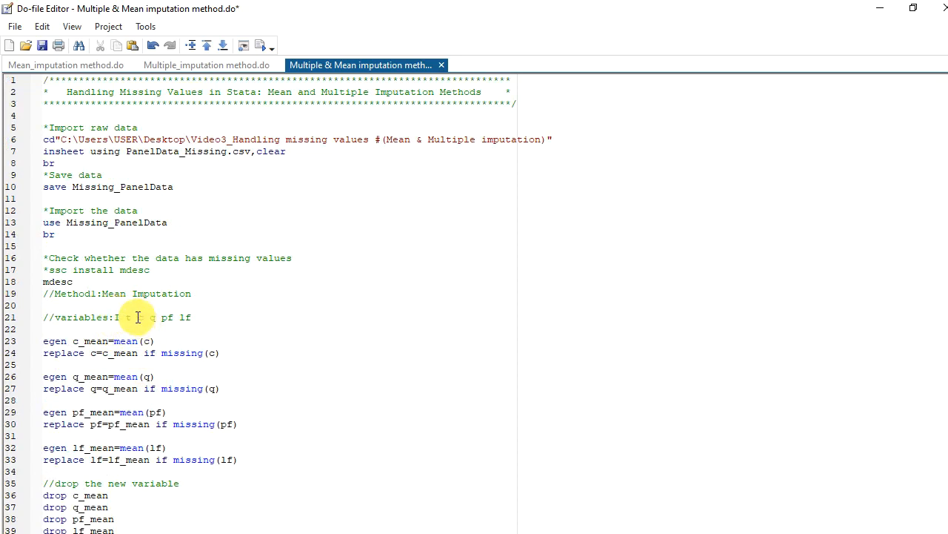
drag(138, 318, 192, 320)
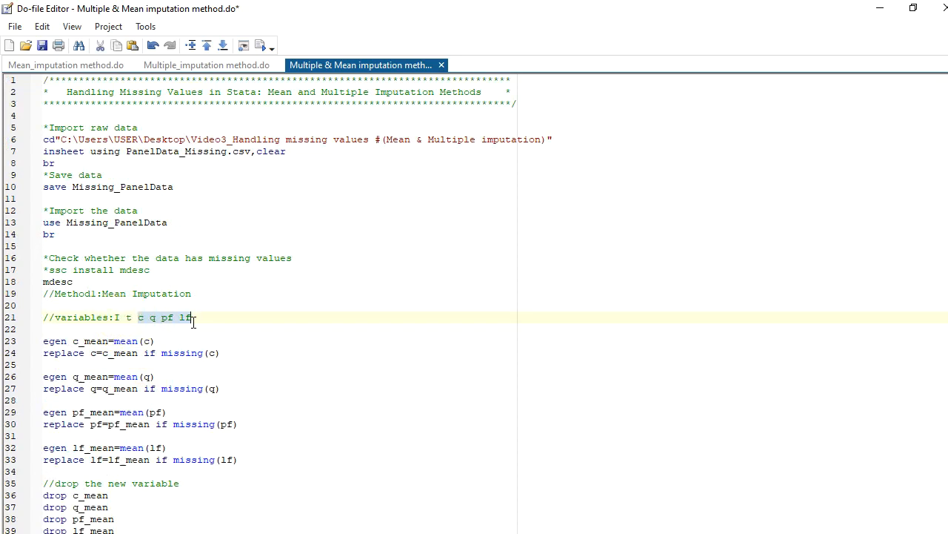
right_click(184, 317)
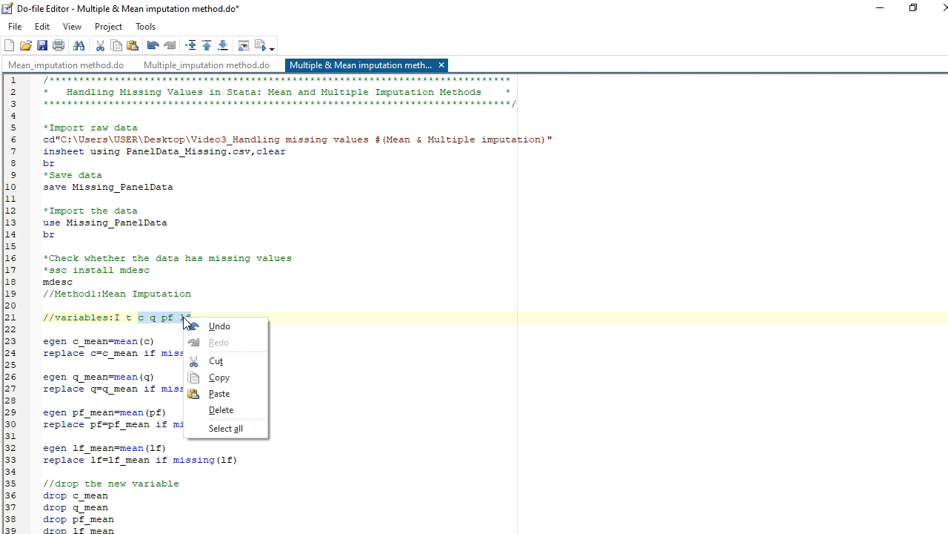
click(222, 376)
scroll(223, 377, down, 12)
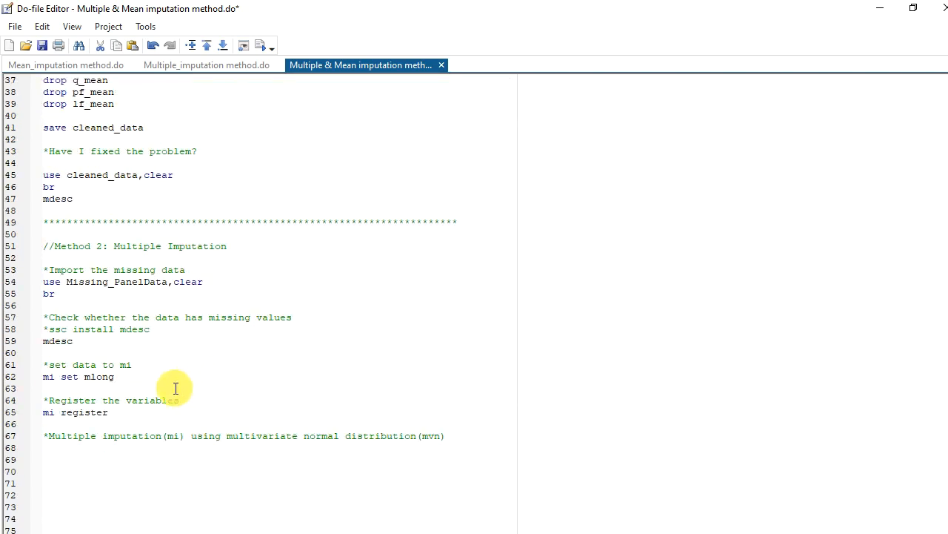
click(170, 412)
key(ctrl+v)
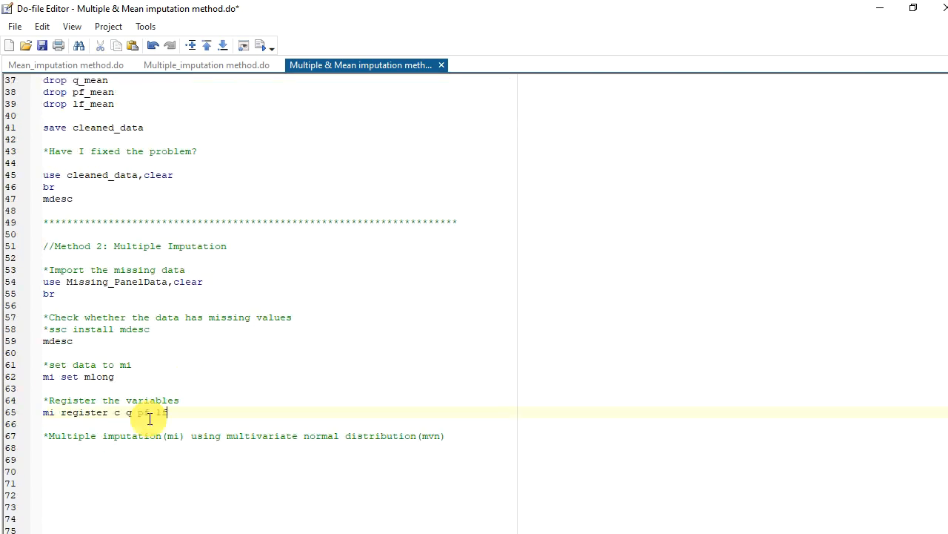
Try to run the "mi register c q pf lf" line and check its output in the main Stata window.
click(169, 423)
drag(171, 413, 43, 412)
click(261, 47)
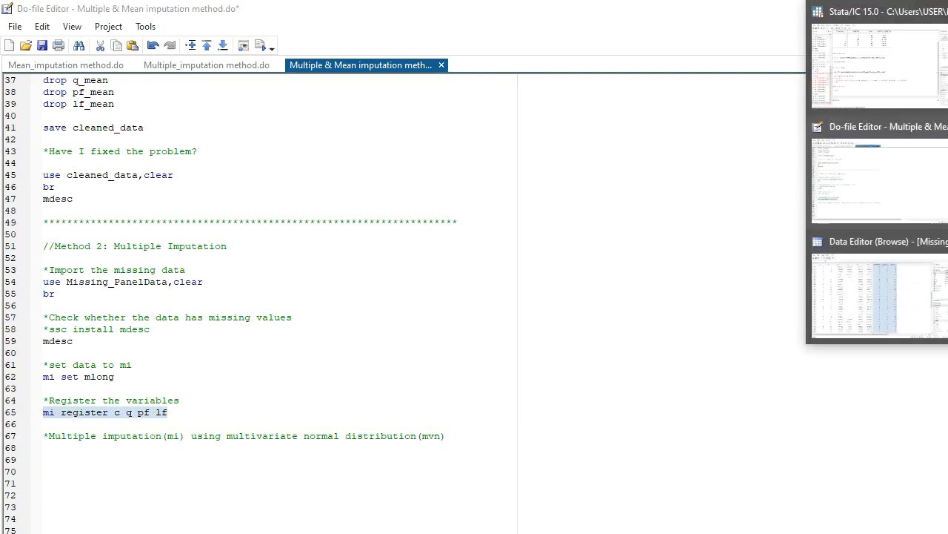
click(887, 114)
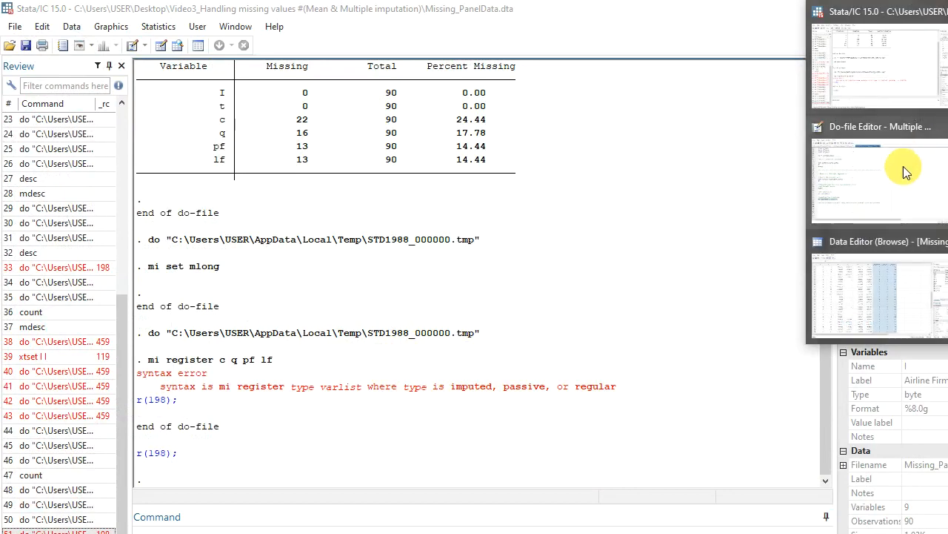
Return to the do-file and insert the type "imputed" before the variable list in the mi register line.
click(884, 182)
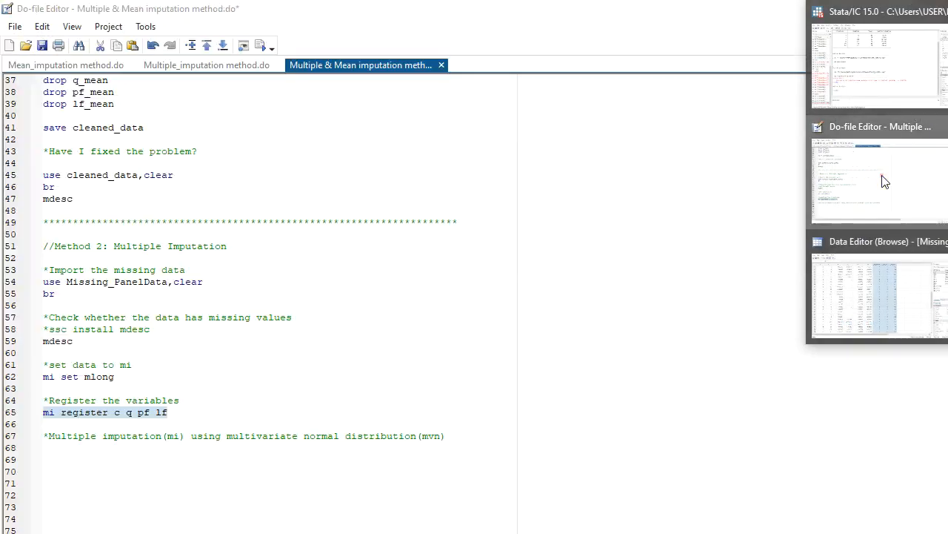
click(123, 415)
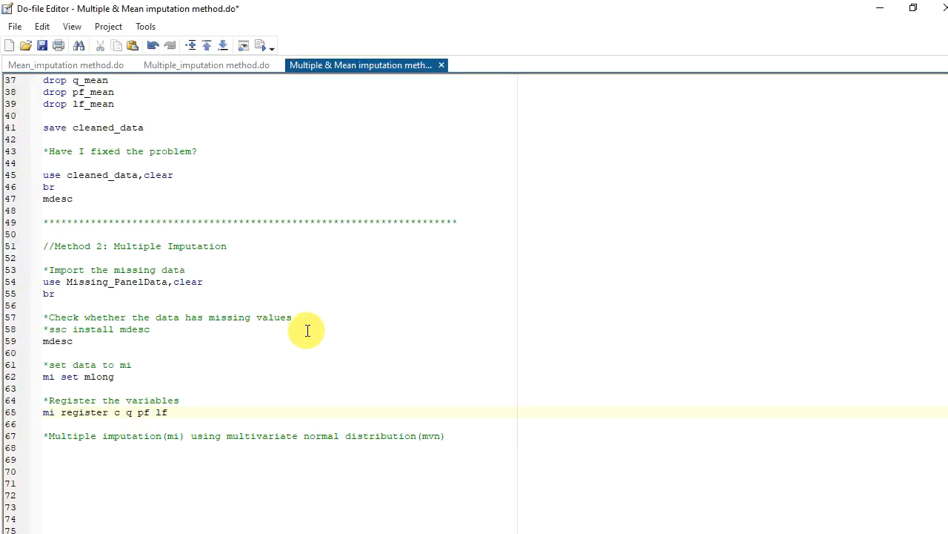
text(imputed)
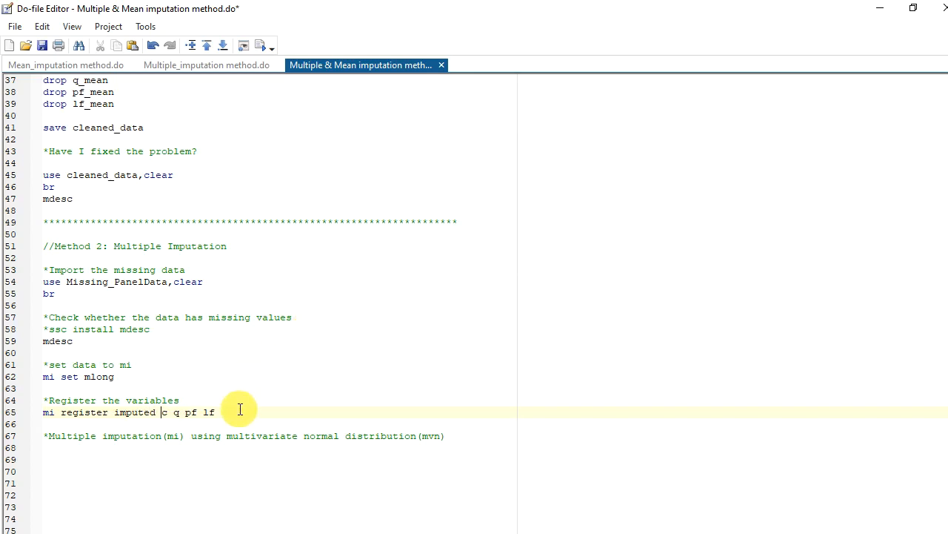
Run the "mi register imputed c q pf lf" line and review its output in the main Stata window.
drag(236, 412, 43, 412)
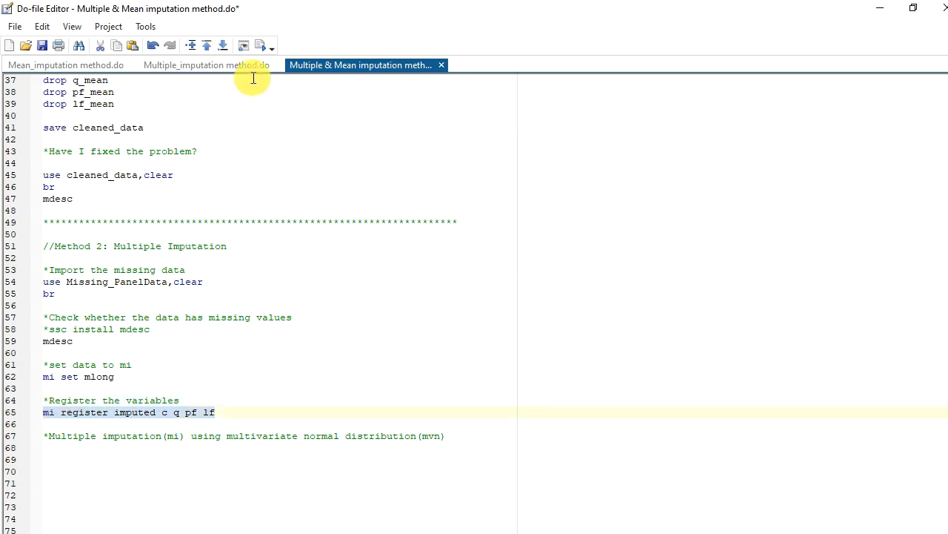
click(258, 42)
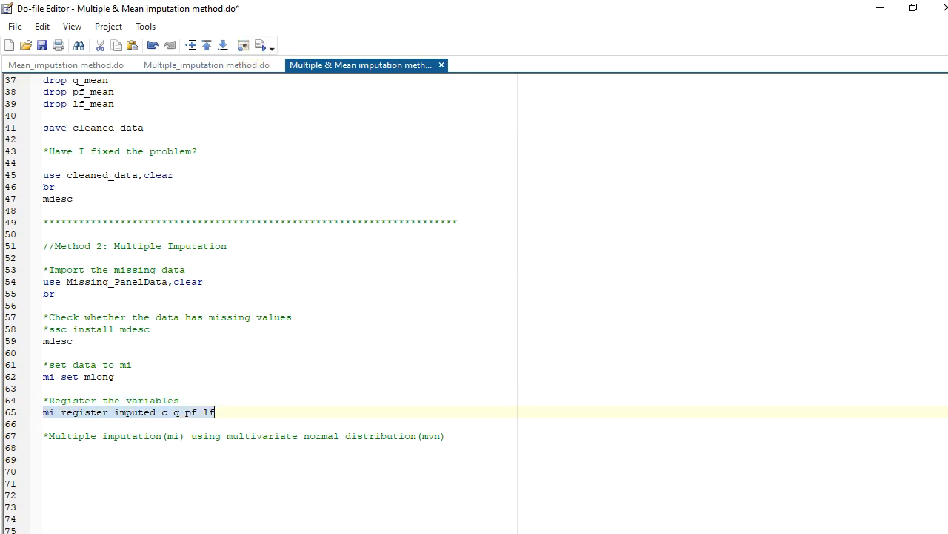
click(947, 91)
click(914, 69)
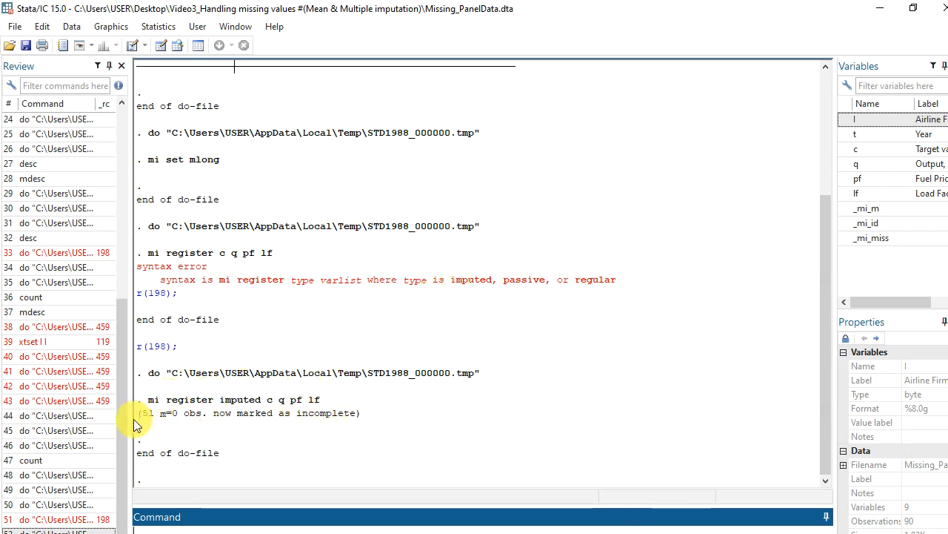
drag(138, 378, 363, 424)
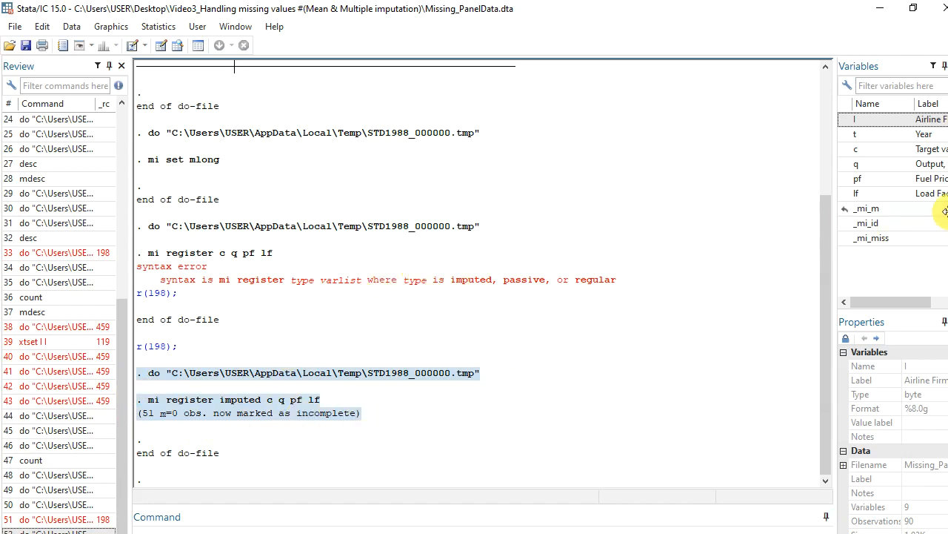
Check the _mi_m, _mi_id and _mi_miss columns in the Data Editor after registration and return to the do-file.
click(947, 171)
click(894, 269)
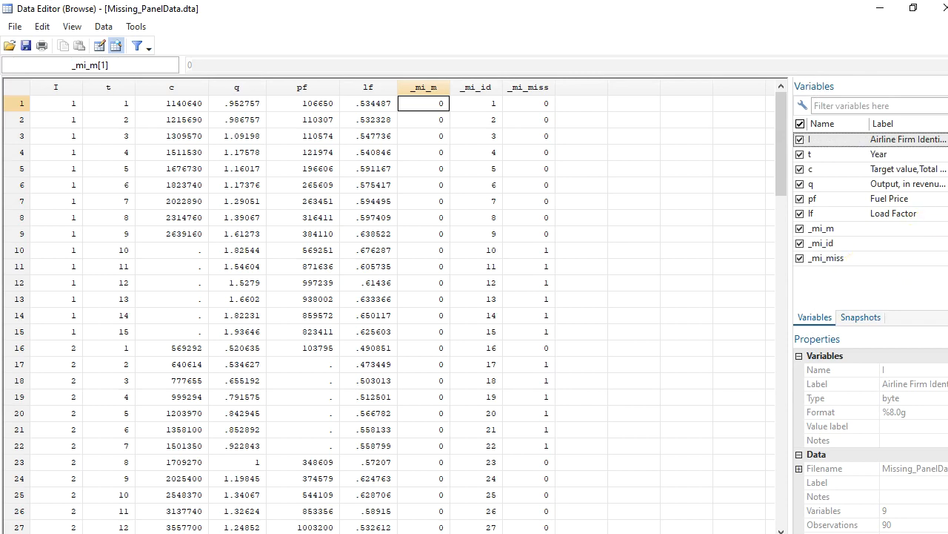
click(873, 185)
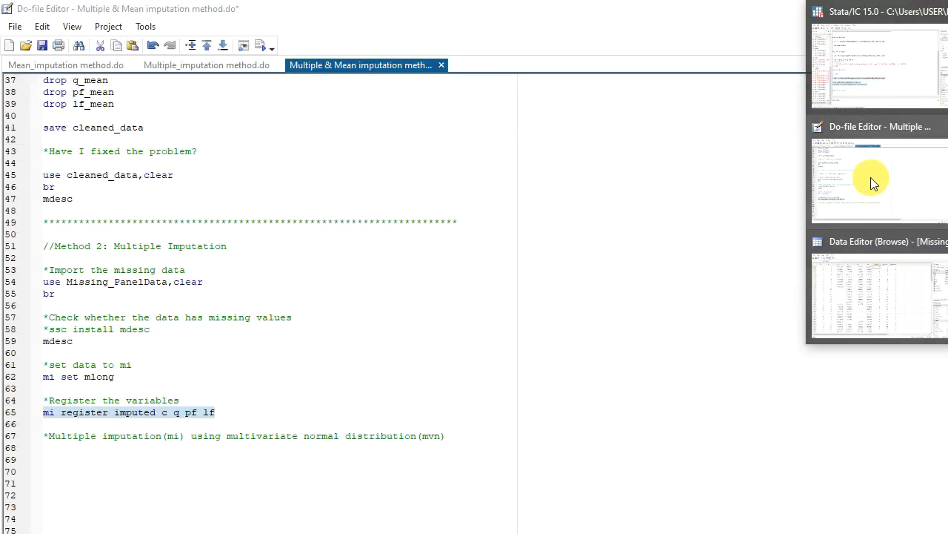
click(868, 173)
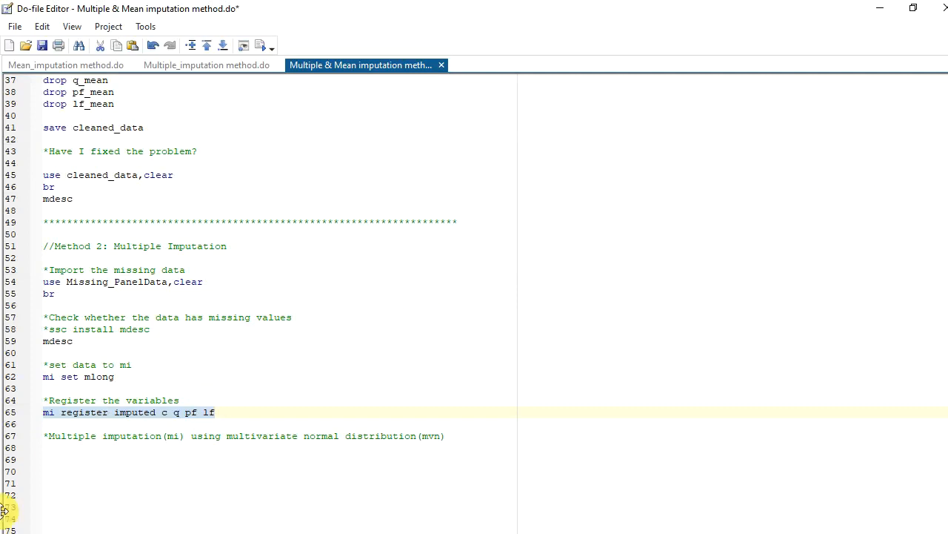
Select the whole "mi set mlong" line in the do-file.
click(118, 376)
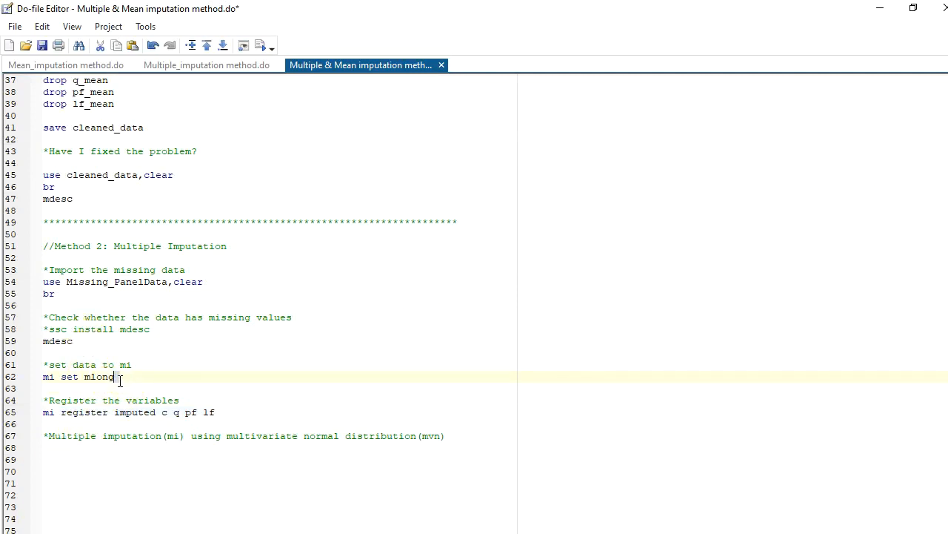
click(63, 388)
drag(118, 376, 43, 377)
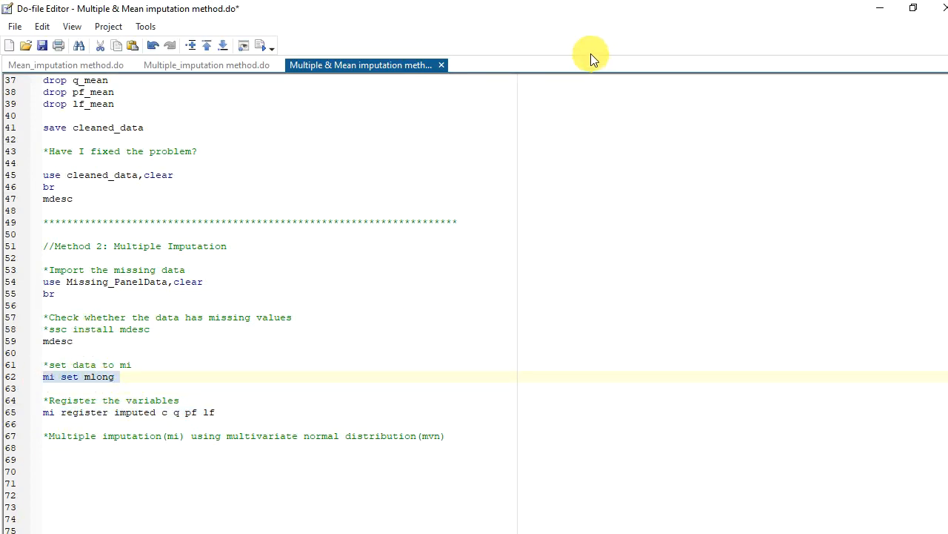
Examine the _mi_m column and match the _mi_miss flags to the missing c and pf values in the Data Editor, then return to the do-file.
mouse_move(939, 276)
click(903, 300)
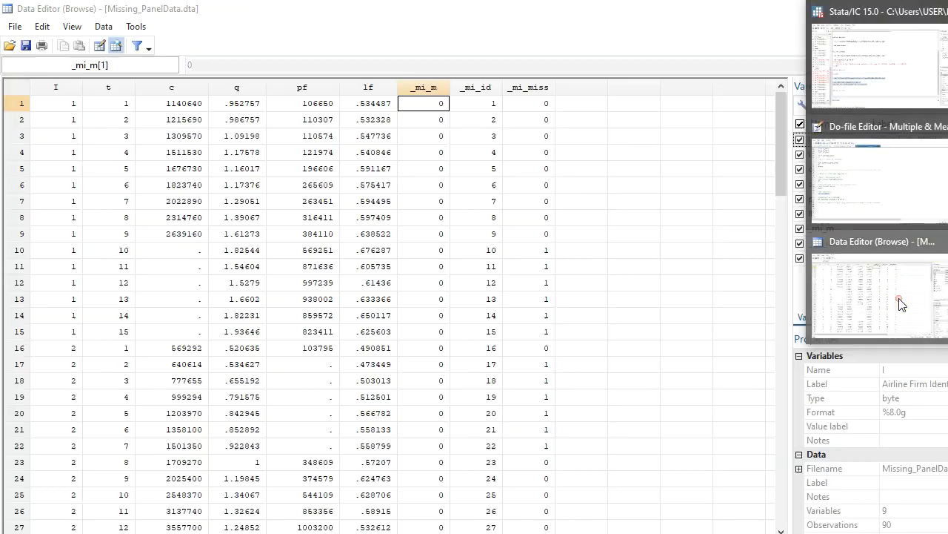
mouse_move(447, 83)
mouse_down()
mouse_move(461, 89)
mouse_move(448, 88)
mouse_up()
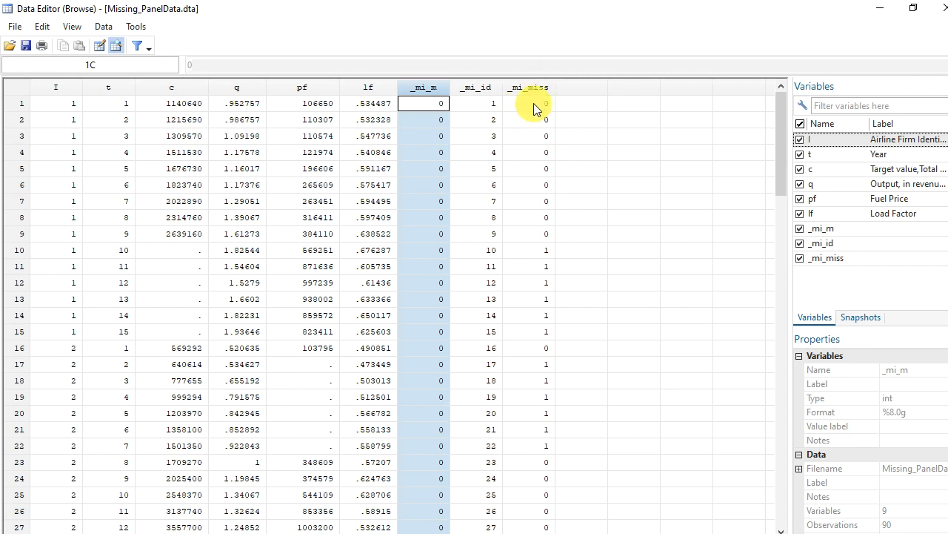
drag(545, 103, 550, 340)
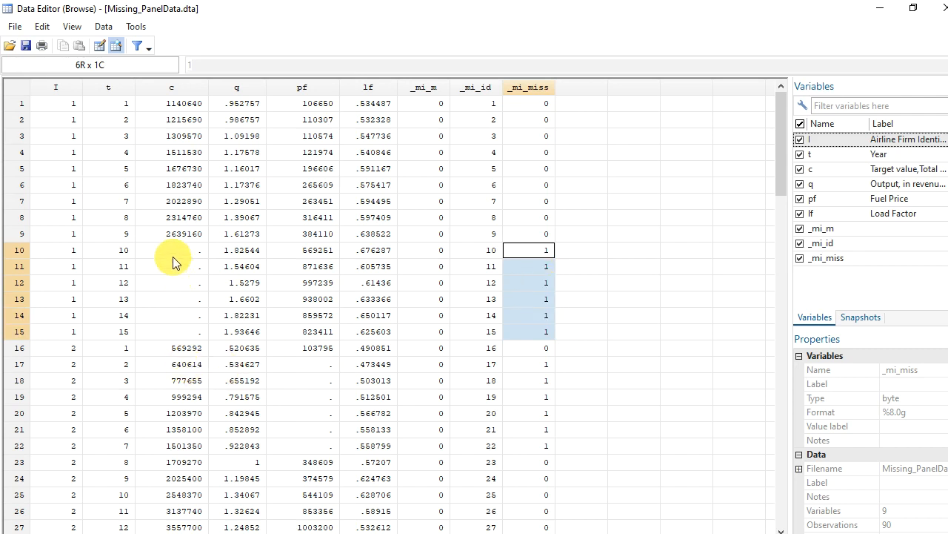
drag(172, 247, 193, 331)
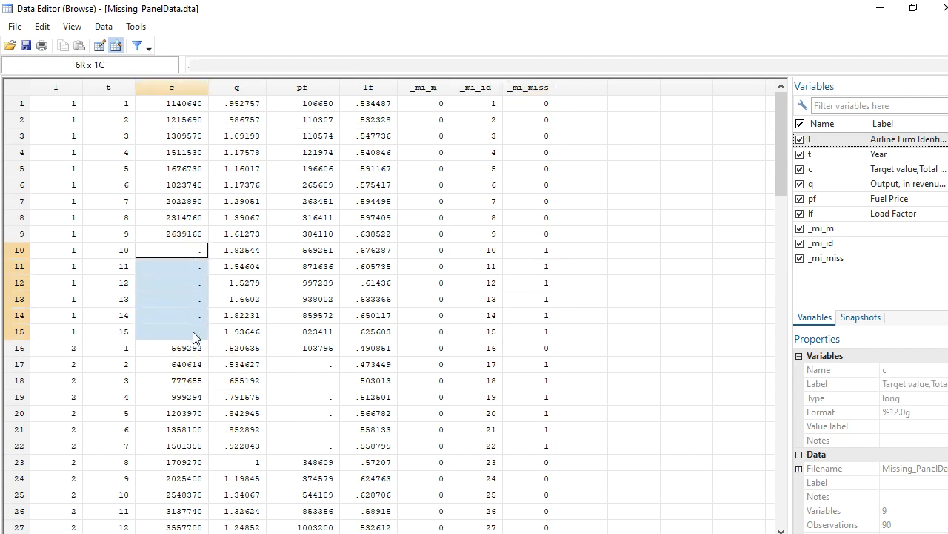
click(544, 365)
drag(544, 369, 549, 444)
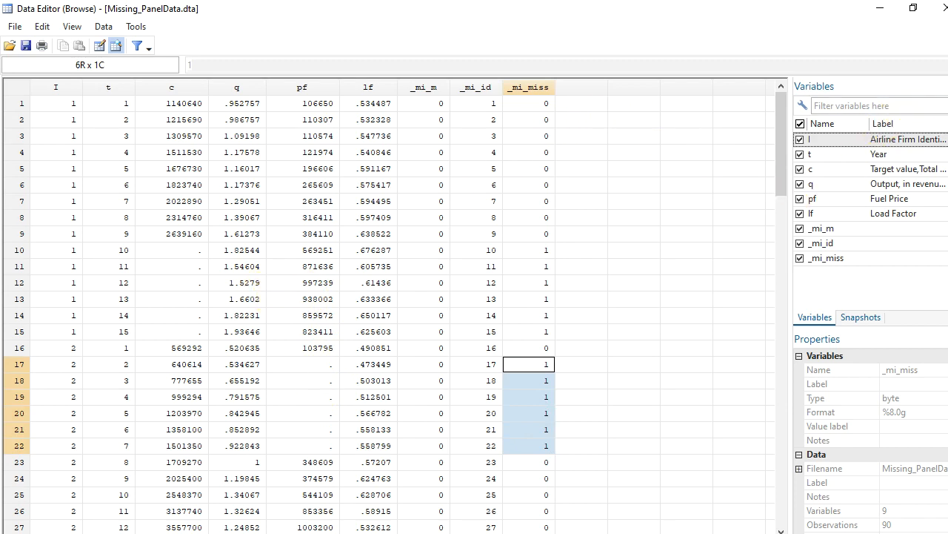
click(895, 182)
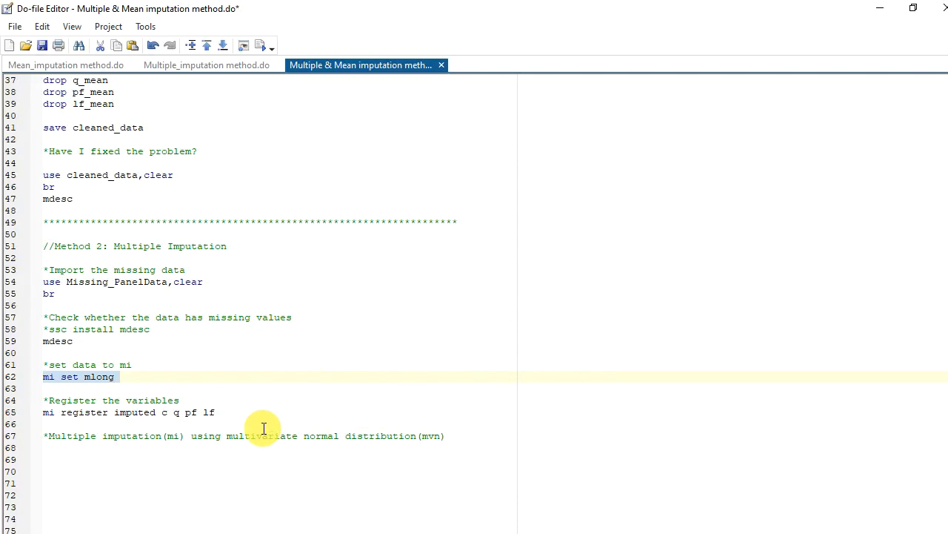
Replace the multiple imputation comment text on line 67 of the do-file with "Step 1:Pilot", keeping the leading asterisk.
click(45, 441)
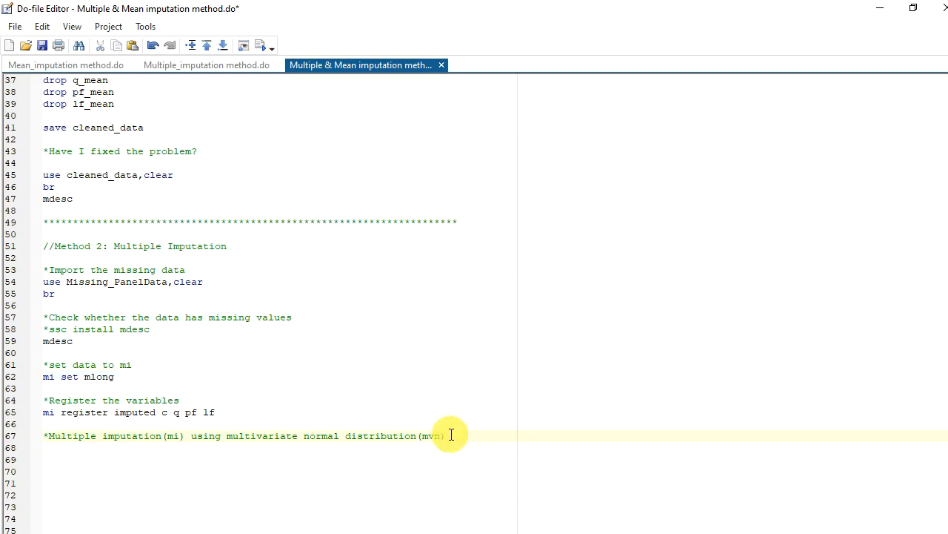
key(BackSpace)
key(BackSpace)
key(BackSpace)
key(BackSpace)
key(BackSpace)
key(BackSpace)
key(BackSpace)
key(BackSpace)
key(BackSpace)
key(BackSpace)
key(BackSpace)
key(BackSpace)
key(BackSpace)
key(BackSpace)
key(BackSpace)
key(BackSpace)
key(BackSpace)
key(BackSpace)
key(BackSpace)
key(BackSpace)
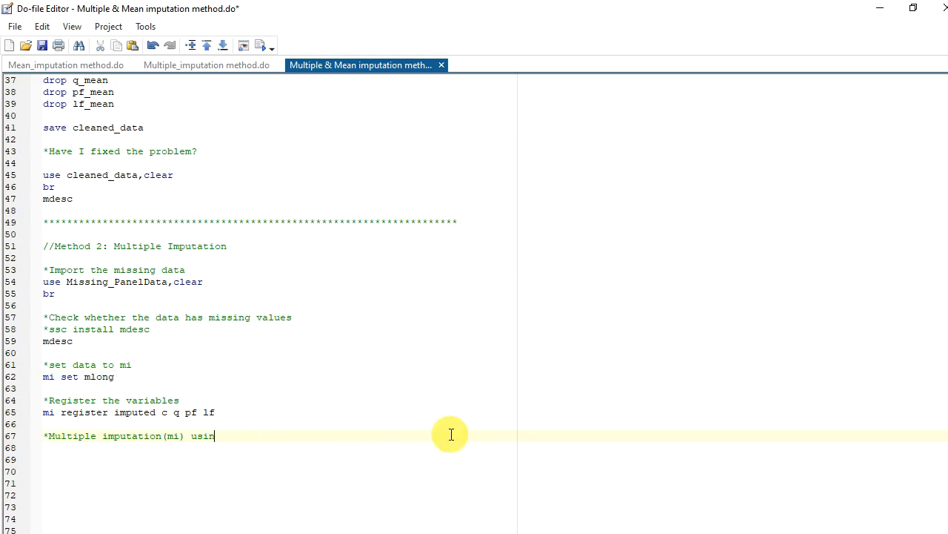
key(BackSpace)
key(BackSpace)
key(BackSpace)
key(BackSpace)
key(BackSpace)
key(BackSpace)
key(BackSpace)
key(BackSpace)
key(BackSpace)
key(BackSpace)
key(BackSpace)
key(BackSpace)
key(BackSpace)
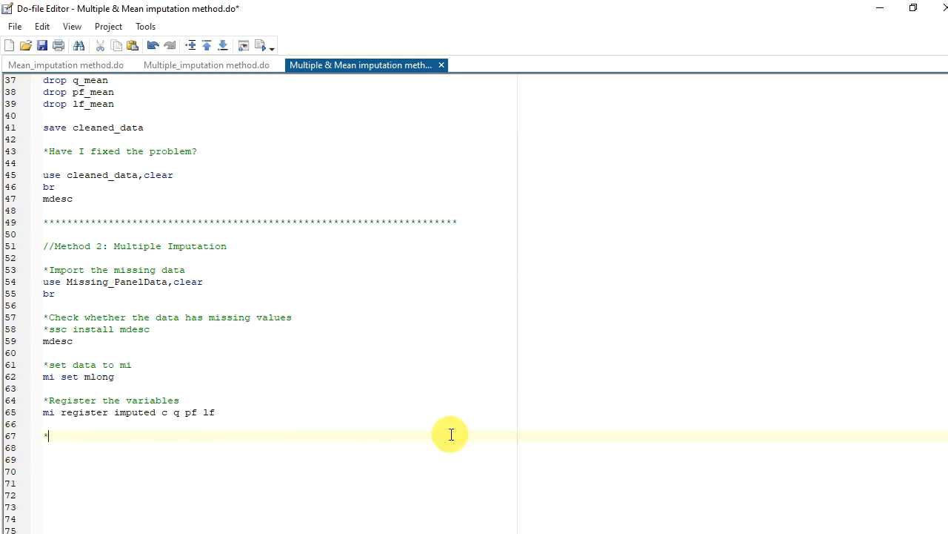
text(Step 1)
text(:Pilot)
Below the pilot comment, write "mi impute mvn c q pf lf,add(5) rseed(1234)", reusing the variable list from the mi register line.
text(mi)
text( impute)
text( mvn)
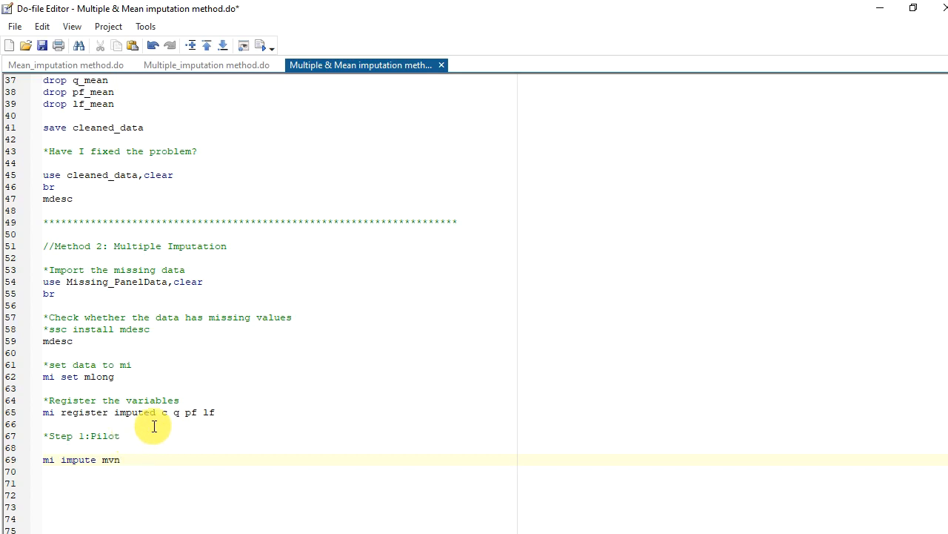
drag(161, 412, 202, 413)
right_click(200, 409)
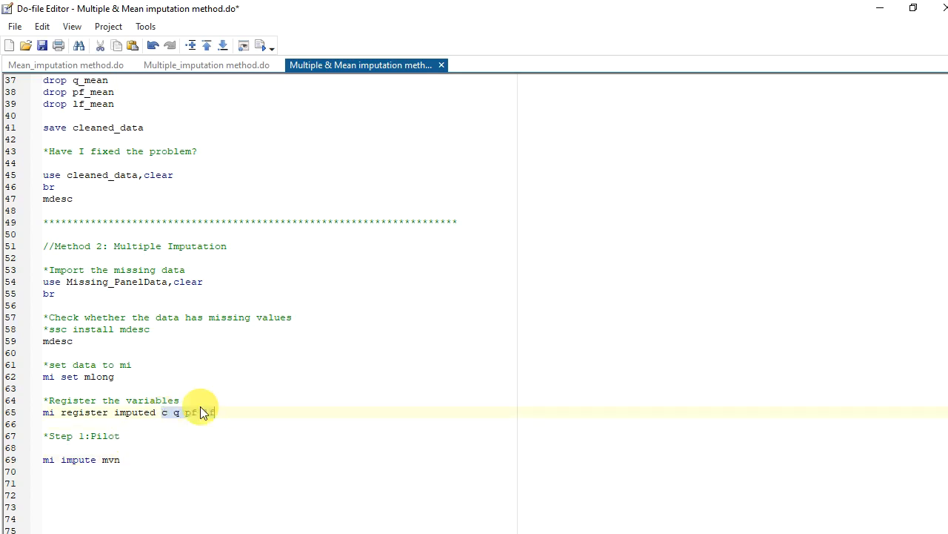
click(235, 467)
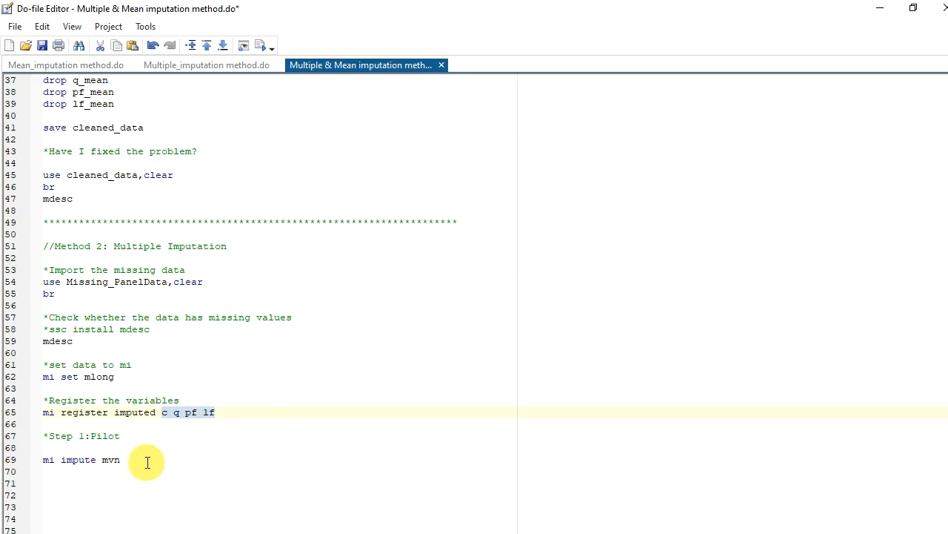
click(145, 459)
key(ctrl+v)
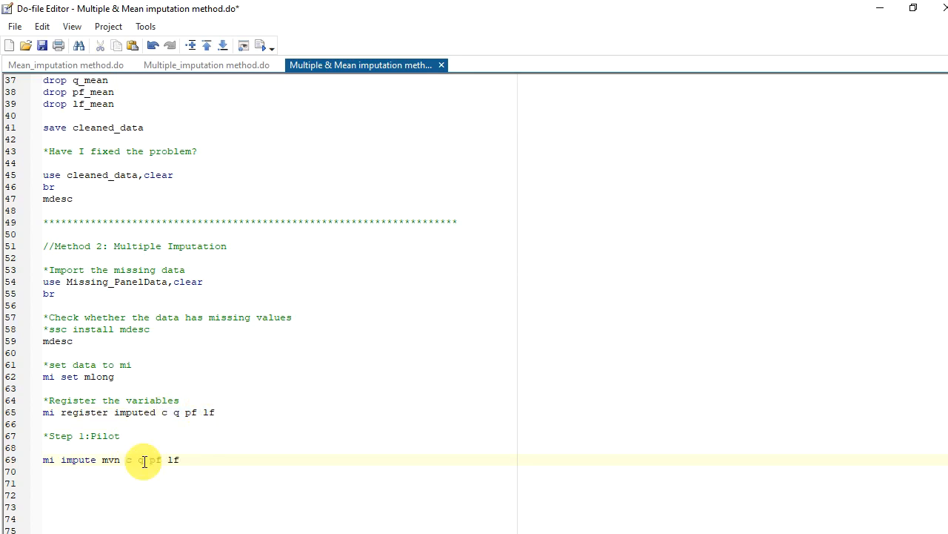
text(,add(5) rseed(1234))
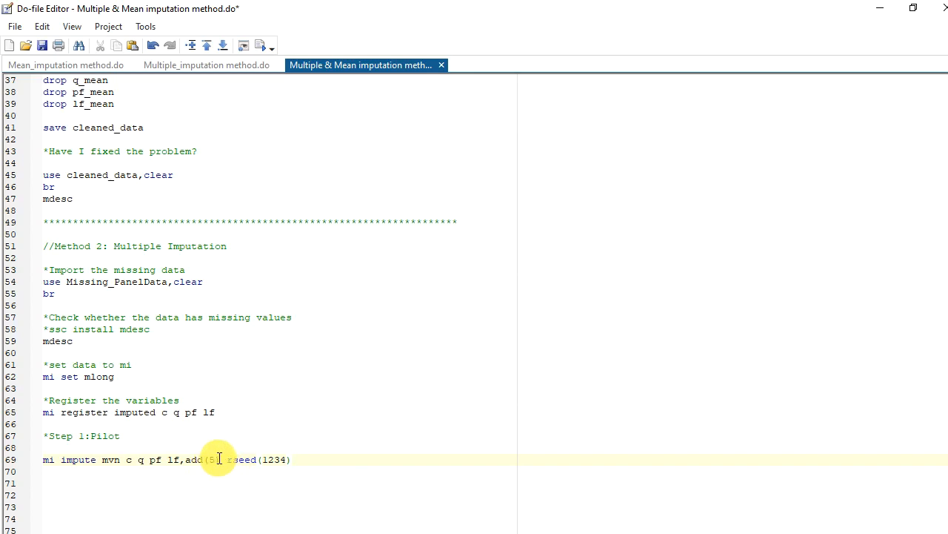
Extend the pilot comment so it reads "*Step 1:Pilot imputations".
click(214, 460)
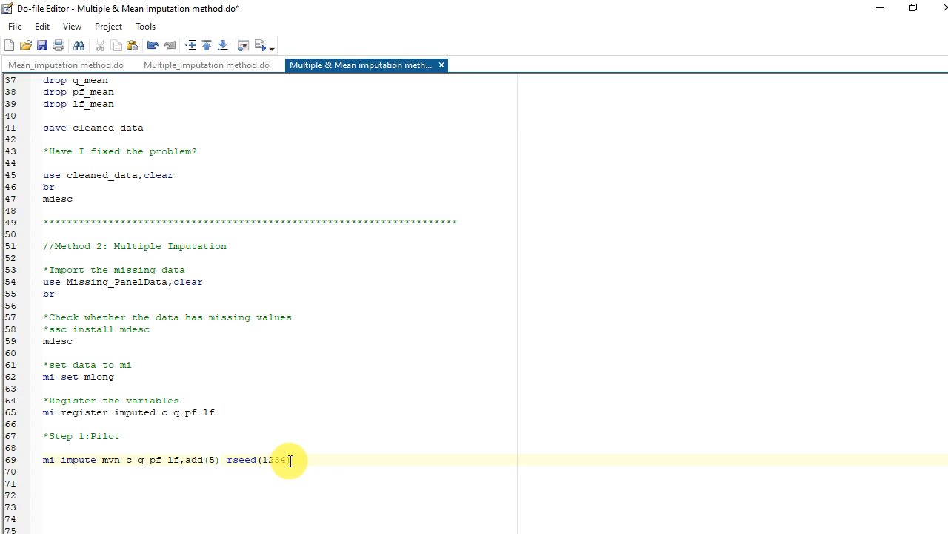
click(152, 437)
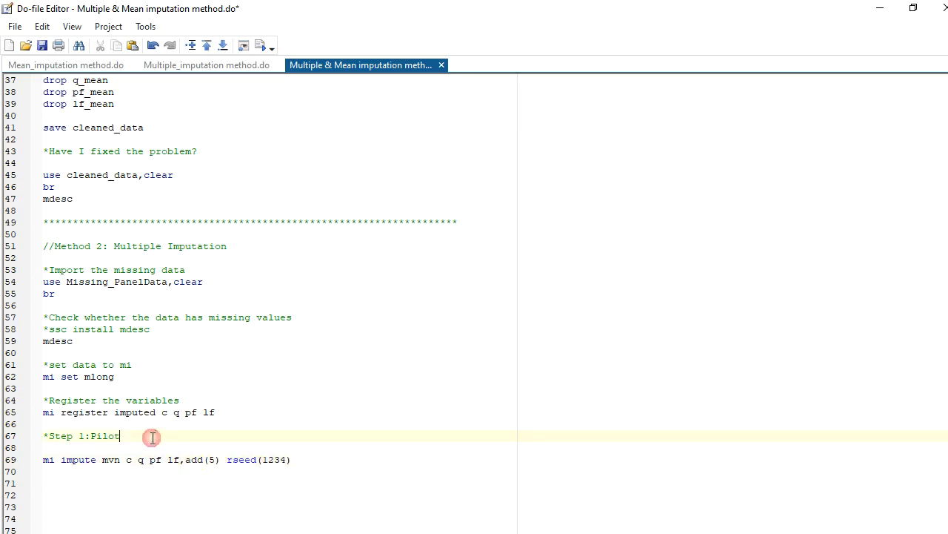
text(imputat)
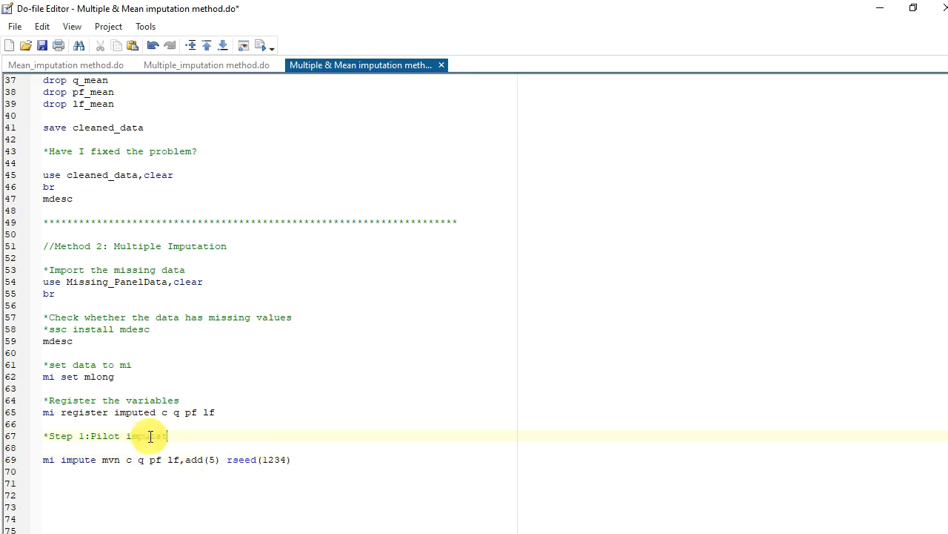
text(ions)
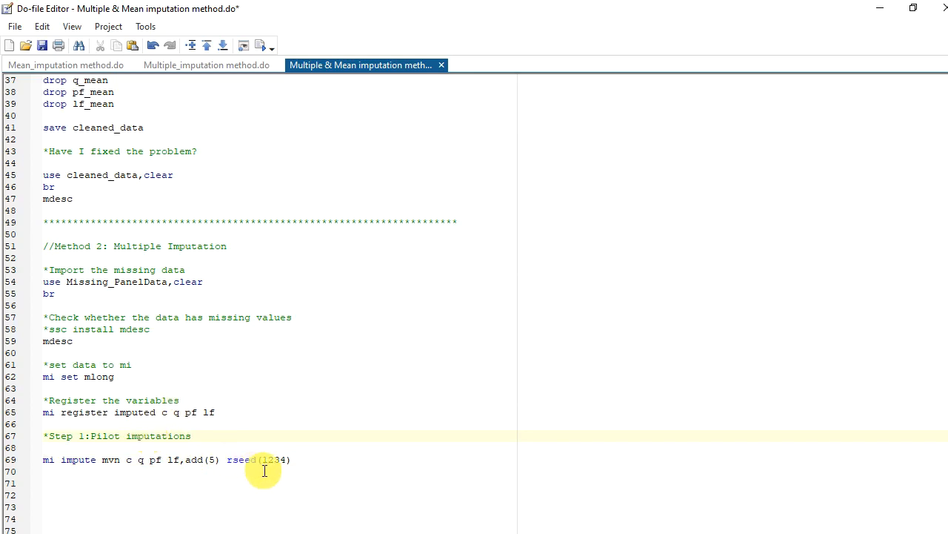
Run the "mi impute mvn" line from the do-file and review its output in the main Stata window.
drag(291, 459, 39, 459)
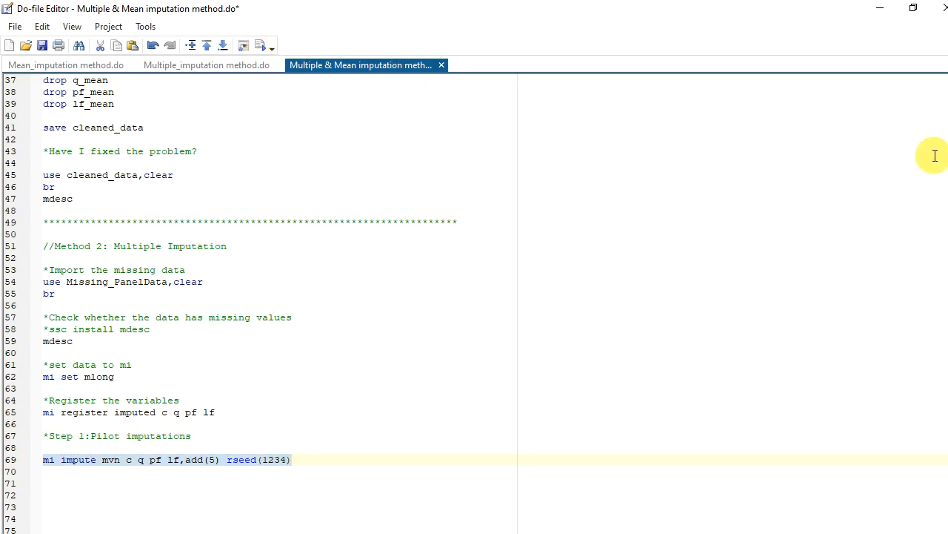
mouse_move(945, 121)
click(882, 63)
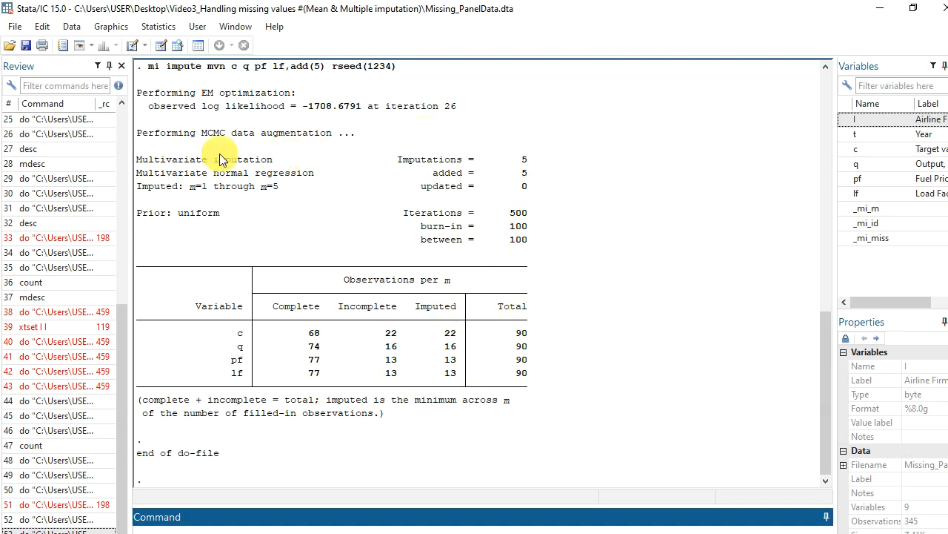
scroll(175, 97, up, 1)
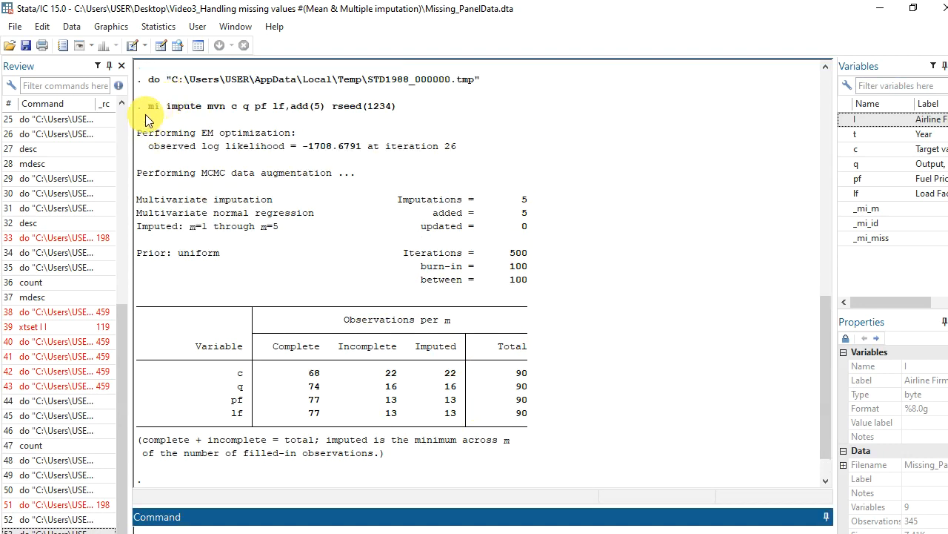
drag(145, 114, 480, 467)
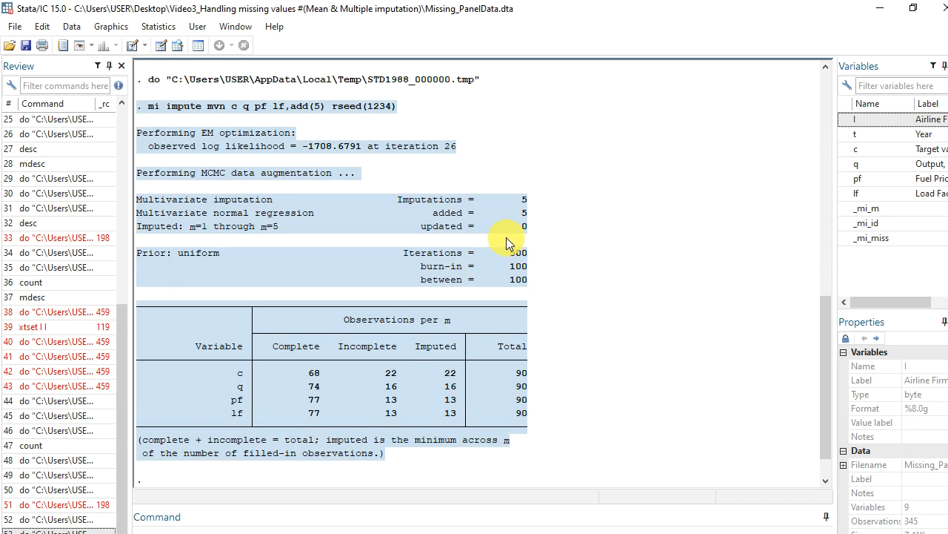
Run the count command in the main Stata window and highlight the number of observations it returns.
click(149, 526)
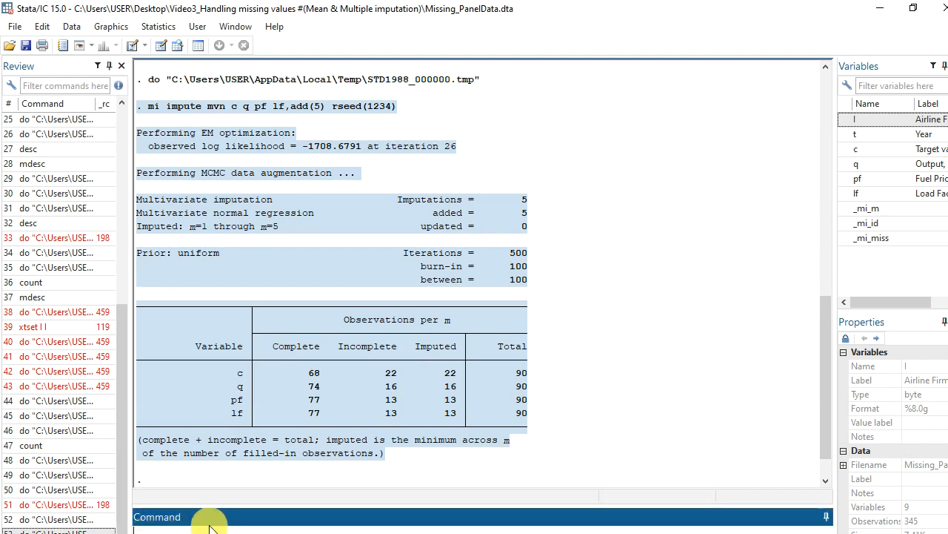
text(cunt)
key(BackSpace)
key(BackSpace)
text(ount)
key(Return)
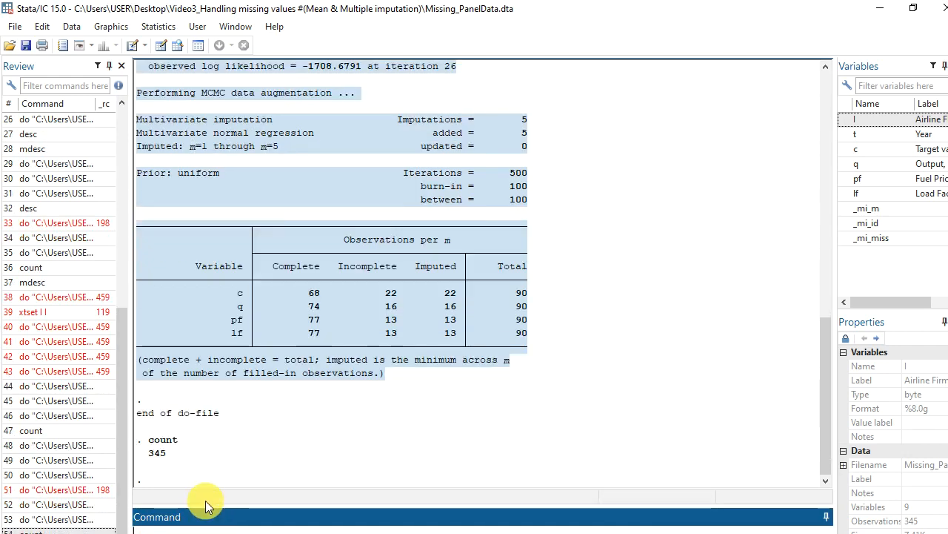
click(180, 462)
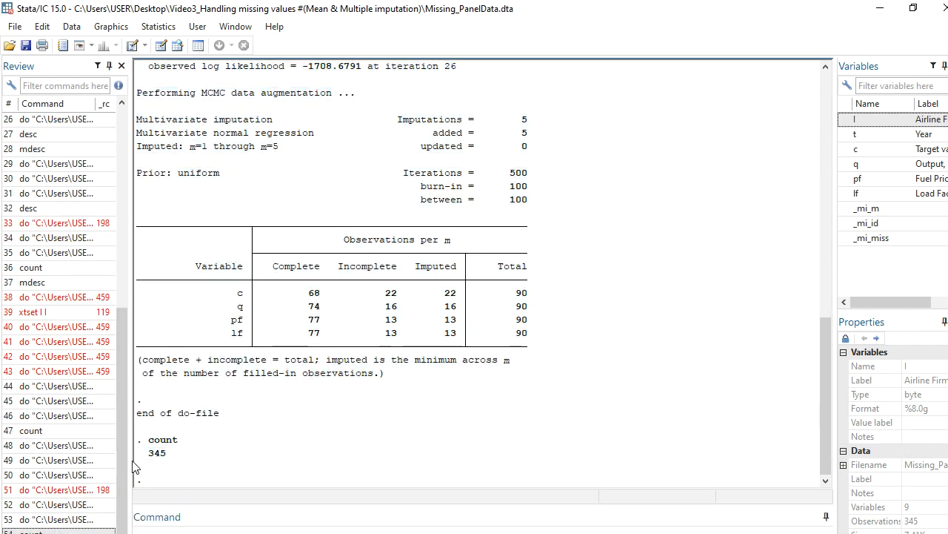
drag(168, 454, 146, 461)
click(146, 463)
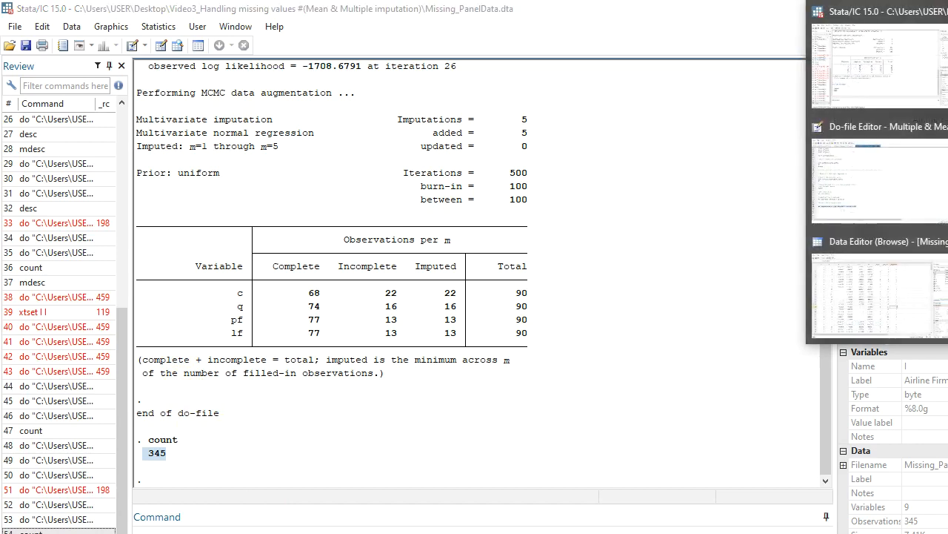
Return to the do-file and add the comments "*Step 2: Actual imputations" and "//how many imputations" below the mi impute line.
click(920, 172)
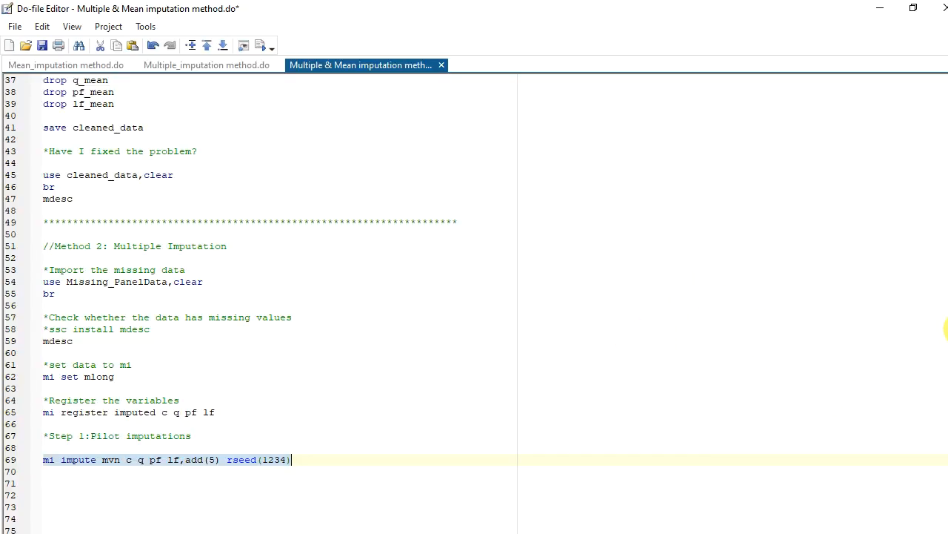
click(393, 467)
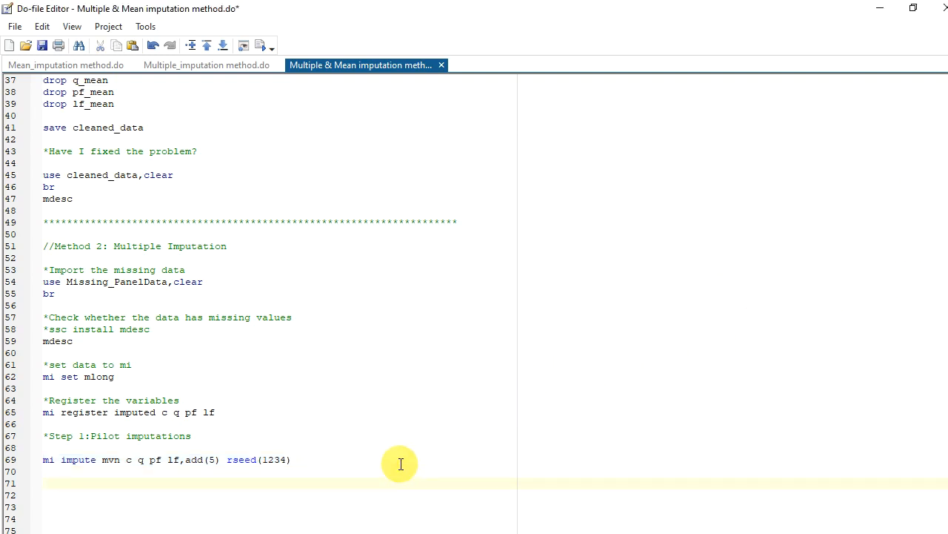
text(*Step 2: Actual imputations)
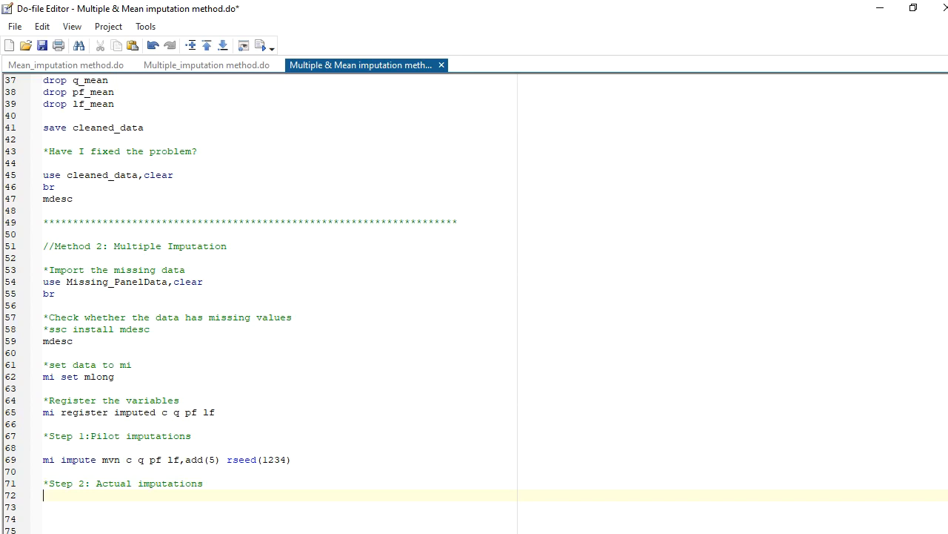
text(//how many impou)
key(BackSpace)
key(BackSpace)
text(utati)
text(ons)
Add the command how_many_imputations on line 74, below the Step 2 comments.
text(how)
text(_)
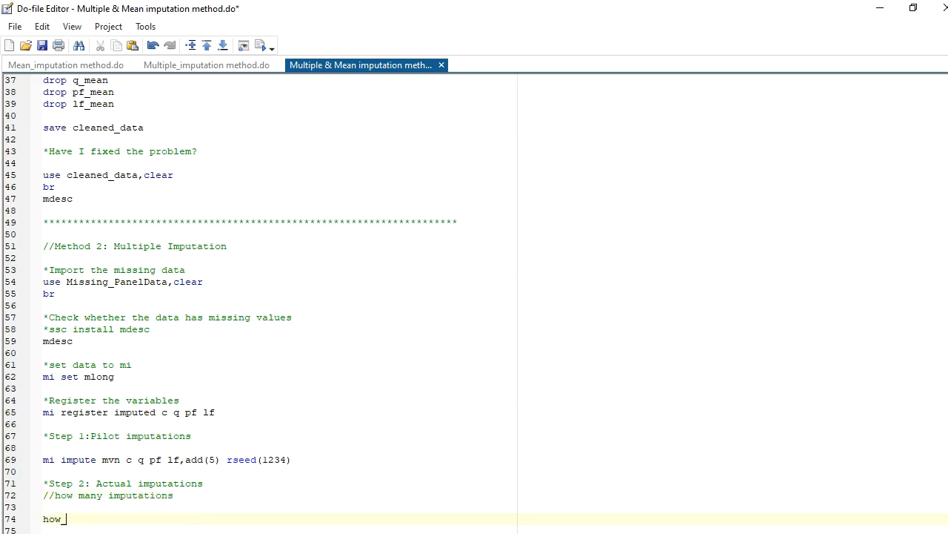
text(many_imouta)
key(BackSpace)
key(BackSpace)
key(BackSpace)
key(BackSpace)
text(pu)
text(iona)
key(BackSpace)
text(s)
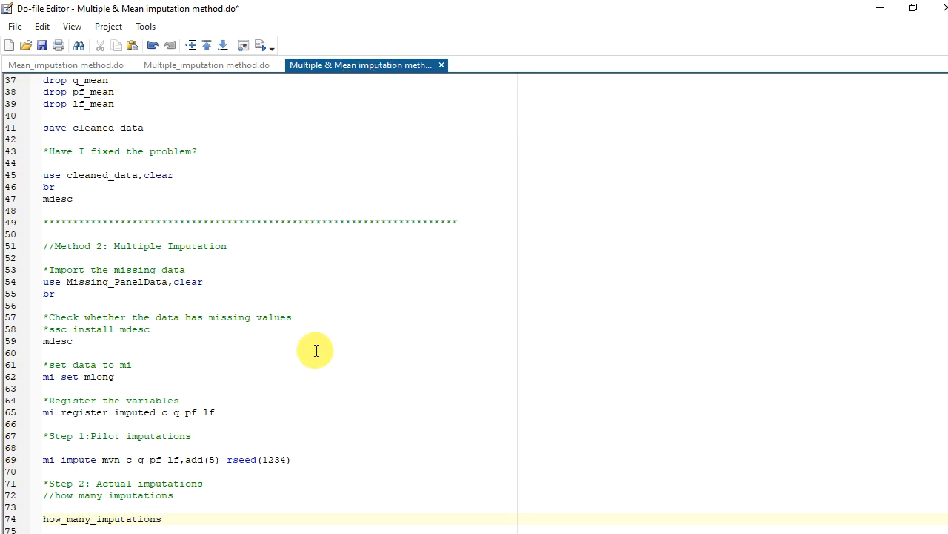
Run only the how_many_imputations line and view its output in the main Stata window.
scroll(300, 385, down, 2)
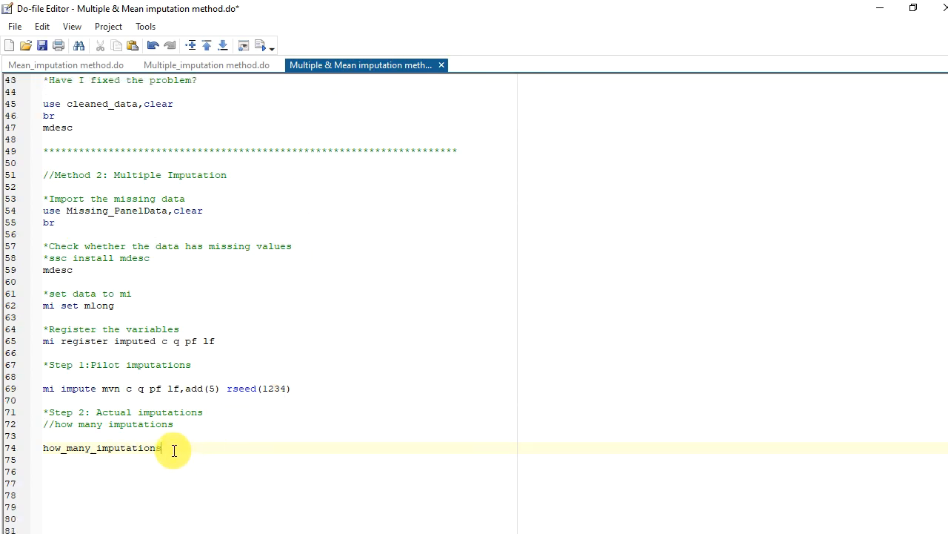
drag(160, 447, 42, 452)
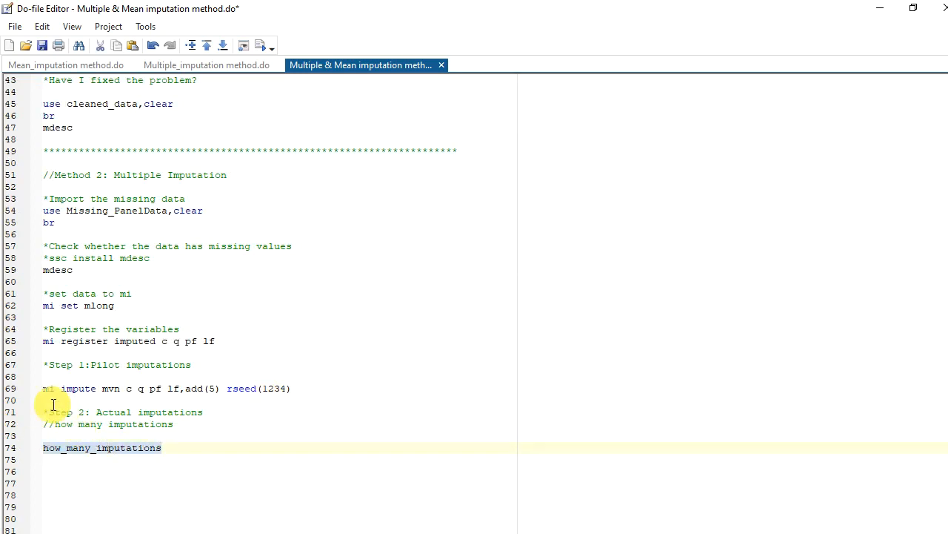
click(260, 47)
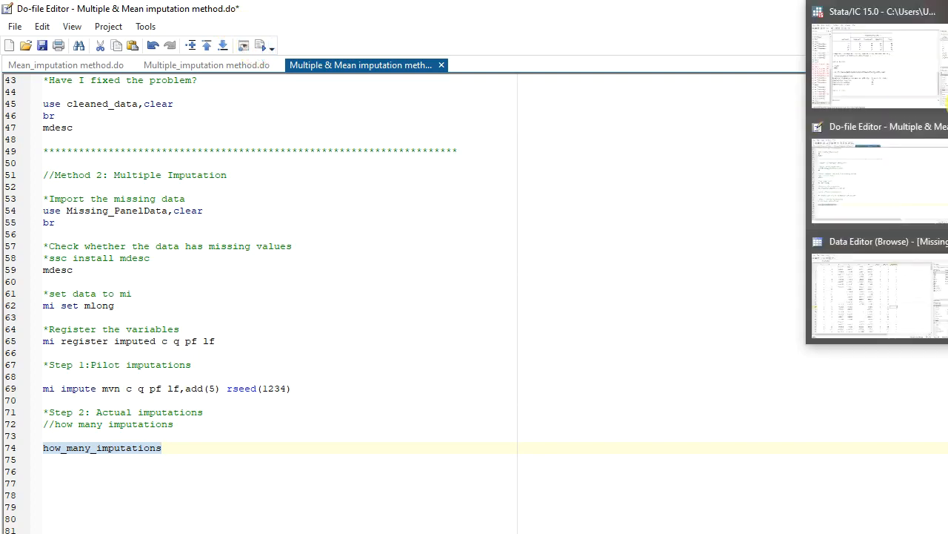
click(879, 59)
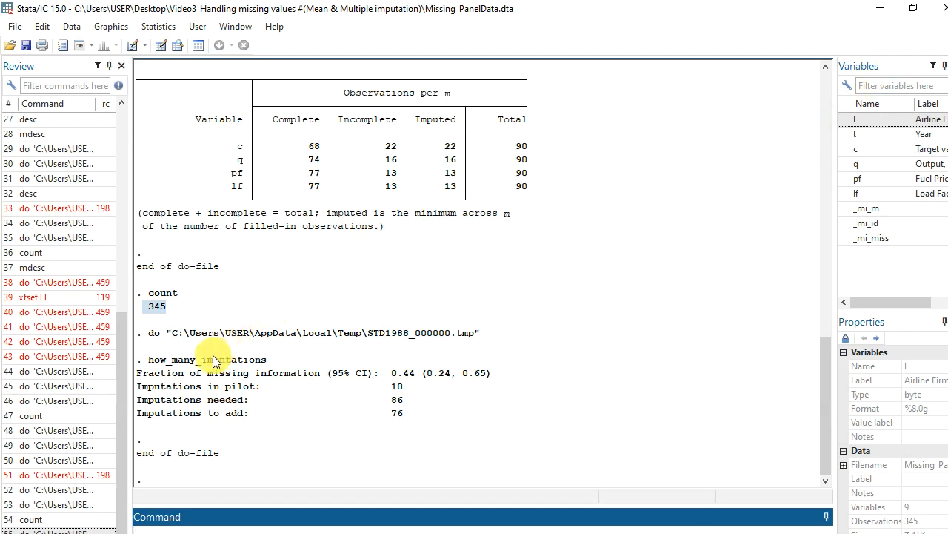
Highlight the 95% CI label and the pilot, needed and to-add imputation figures in the how_many_imputations output.
click(327, 372)
drag(328, 376, 368, 374)
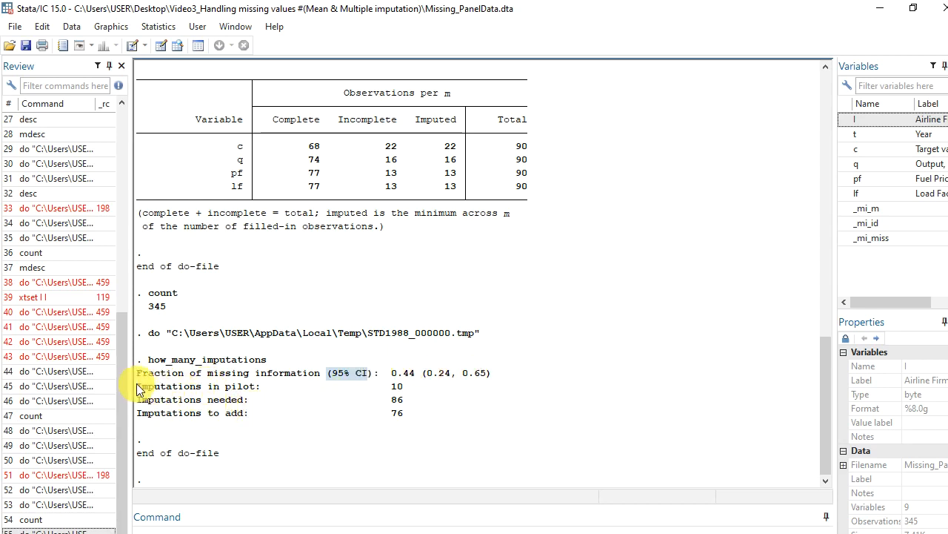
drag(141, 390, 401, 393)
scroll(401, 394, up, 1)
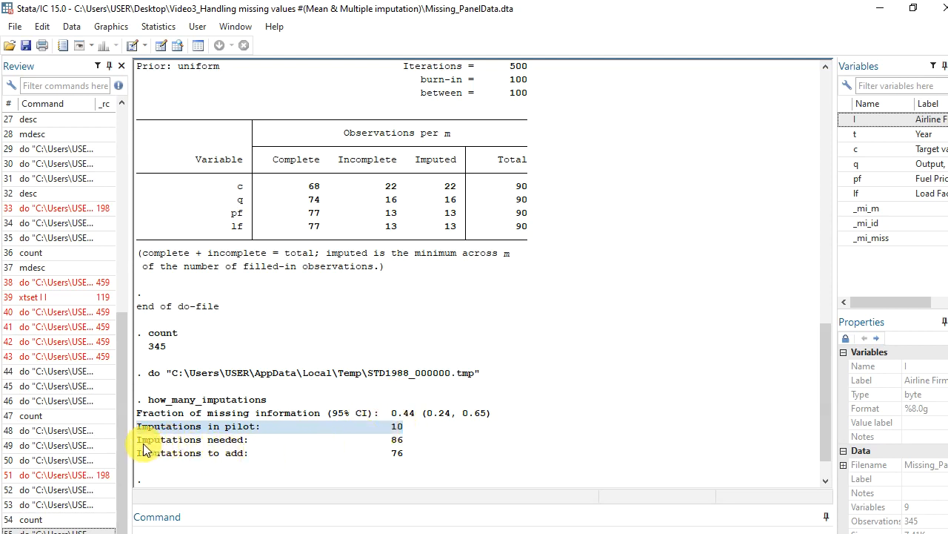
drag(141, 440, 405, 443)
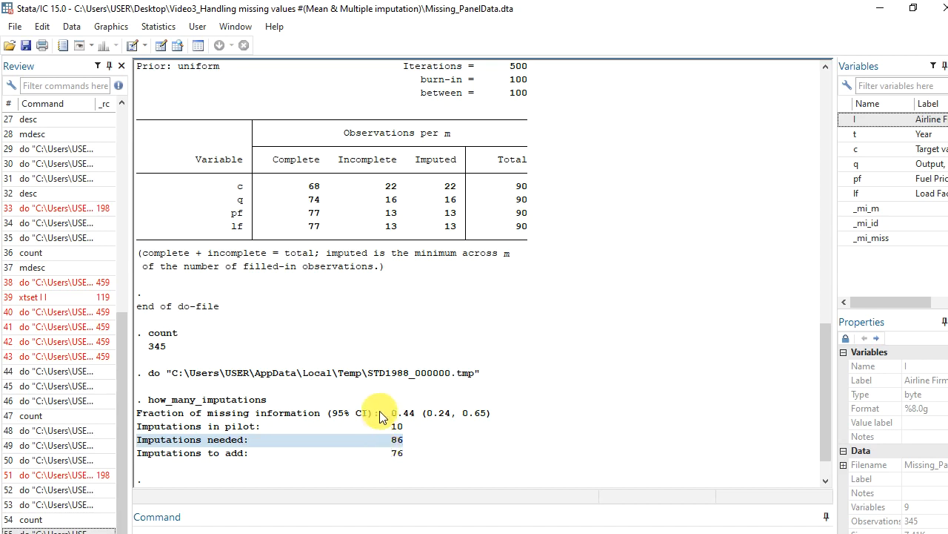
drag(387, 453, 407, 458)
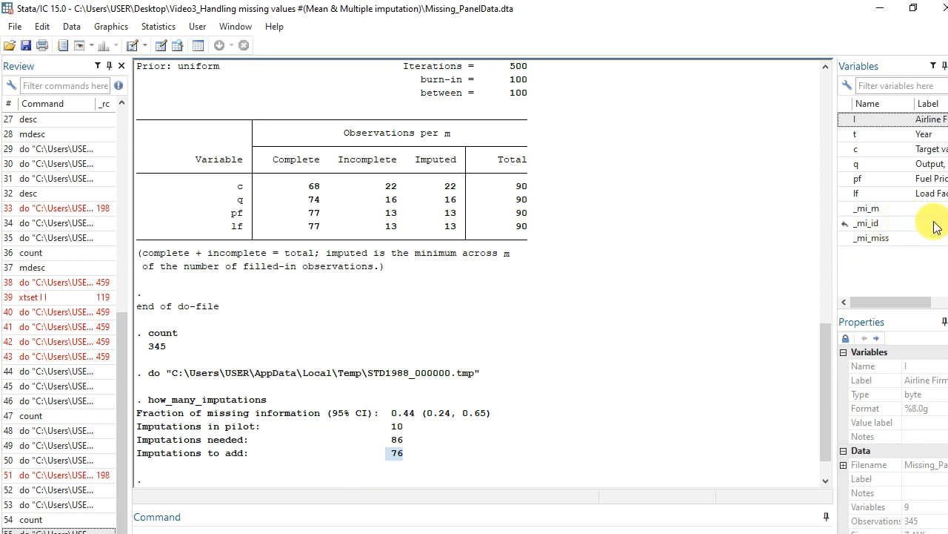
Return to the do-file and add the comment "*Final imputations" on line 76, below how_many_imputations.
click(912, 184)
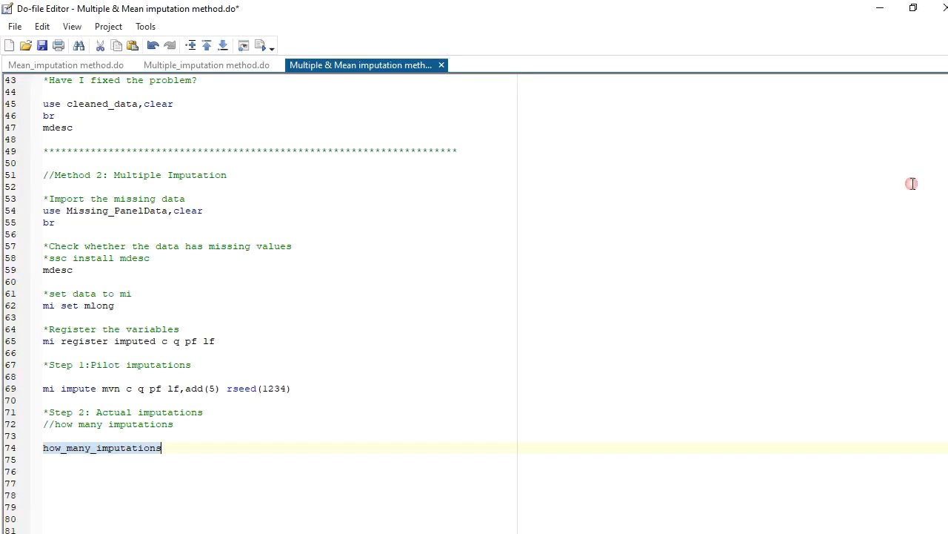
click(217, 474)
click(217, 474)
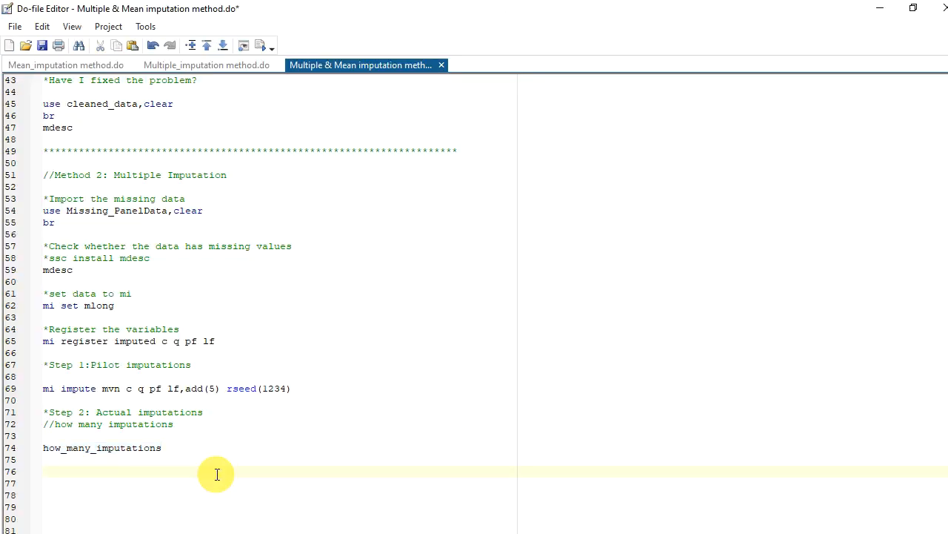
text(*Final imputations)
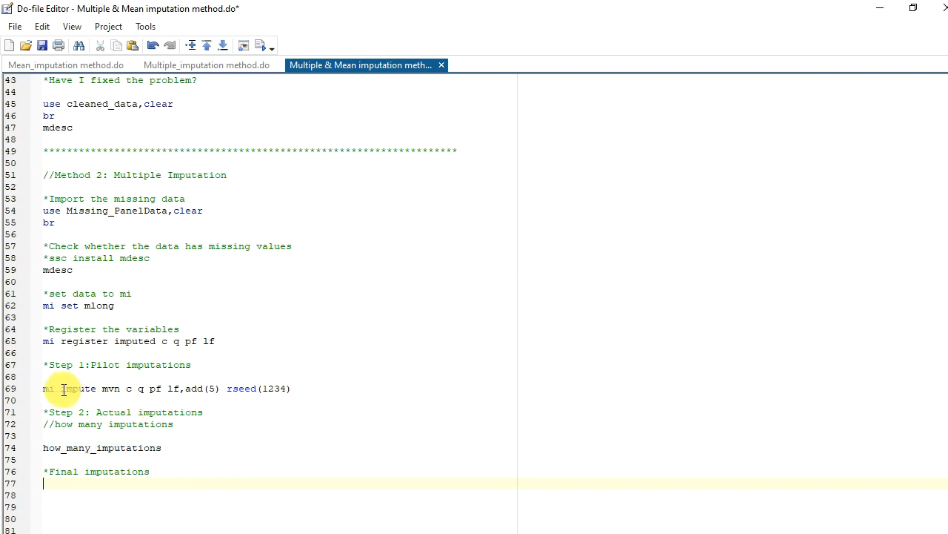
Copy the pilot mi impute mvn line below the Final imputations comment and set its add option to 76.
drag(47, 388, 296, 387)
right_click(289, 393)
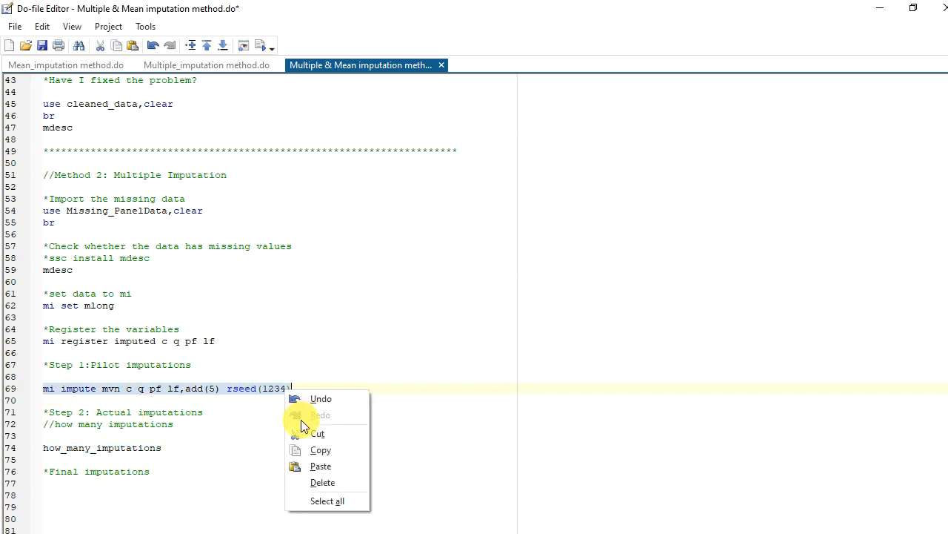
click(308, 448)
click(127, 485)
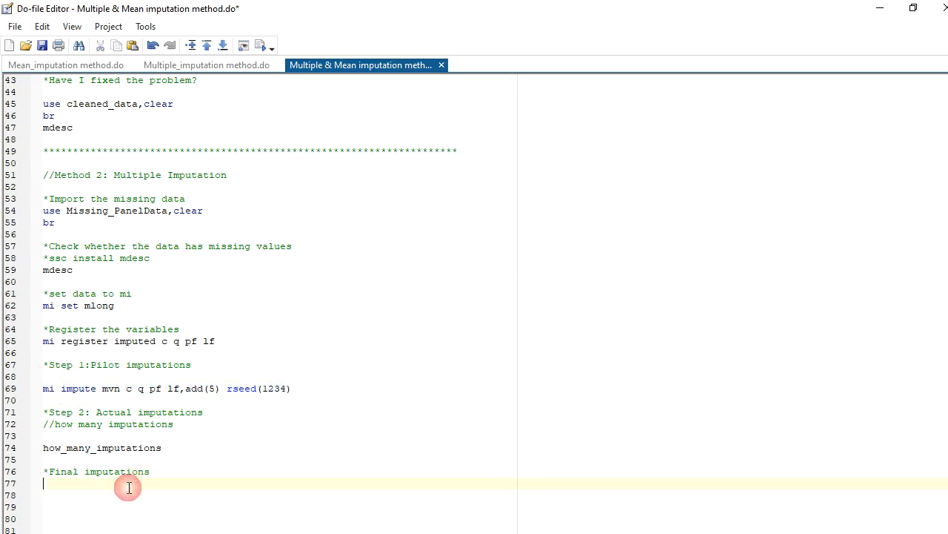
key(ctrl+v)
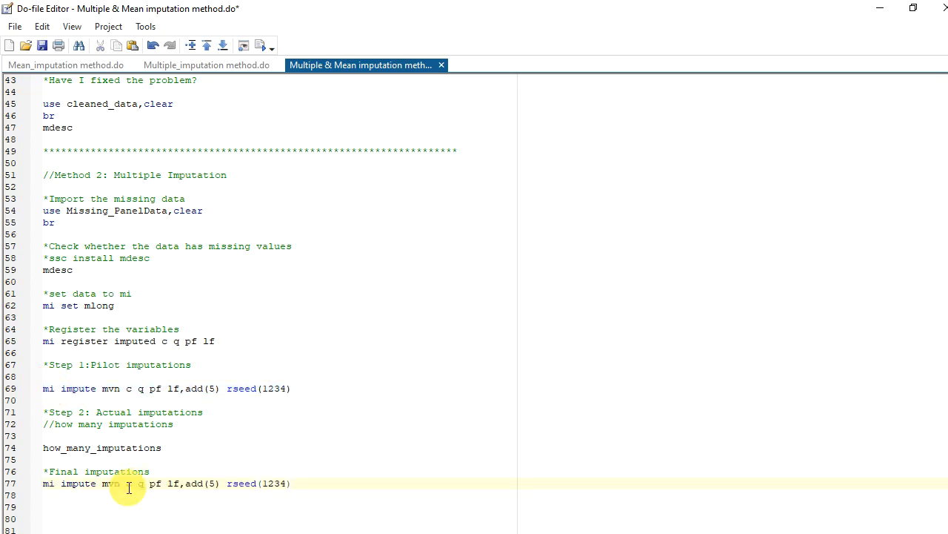
click(215, 483)
key(BackSpace)
text(76)
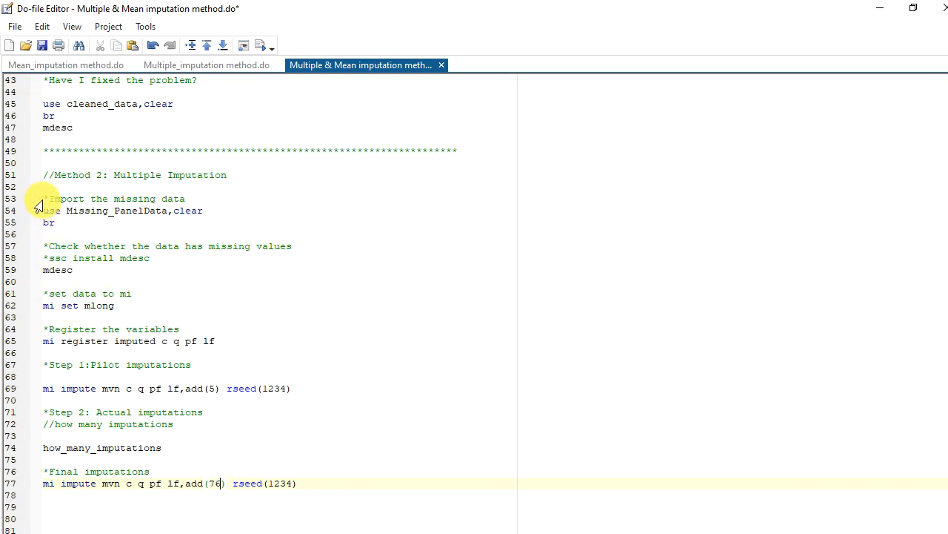
Run only the final mi impute mvn line with add(76) and view its output in the main Stata window.
drag(43, 210, 213, 391)
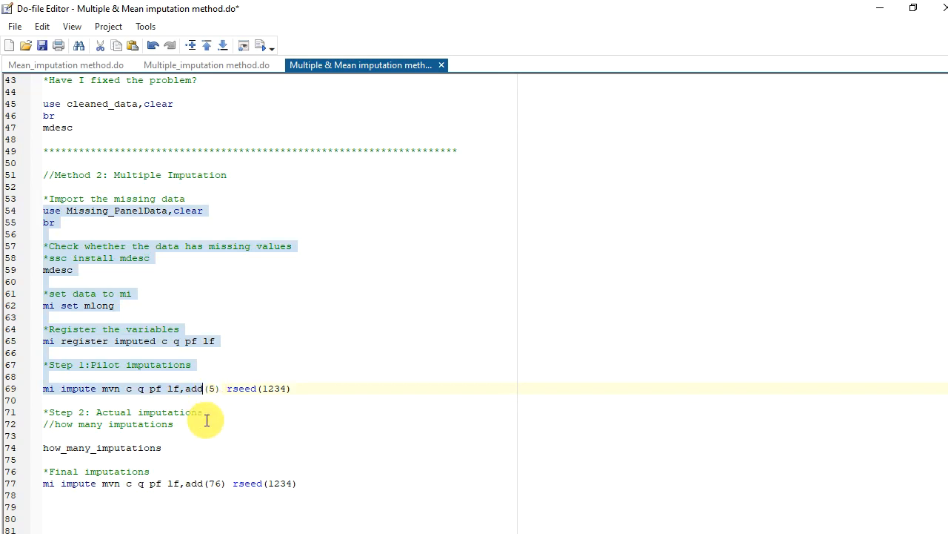
click(185, 484)
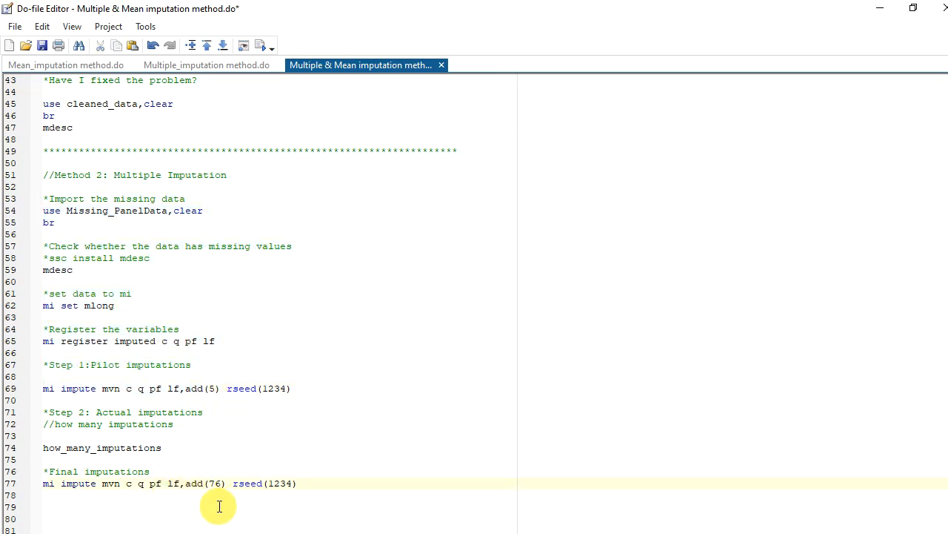
click(36, 487)
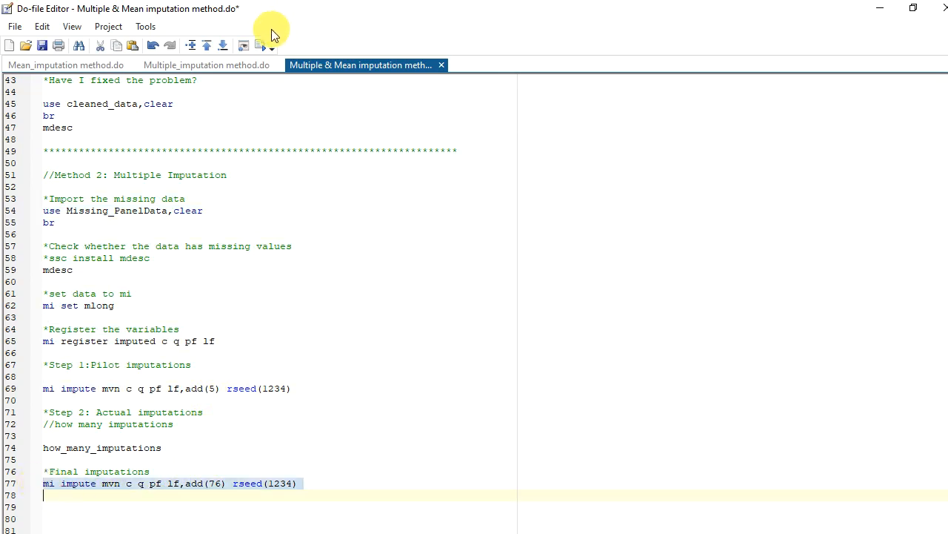
click(259, 46)
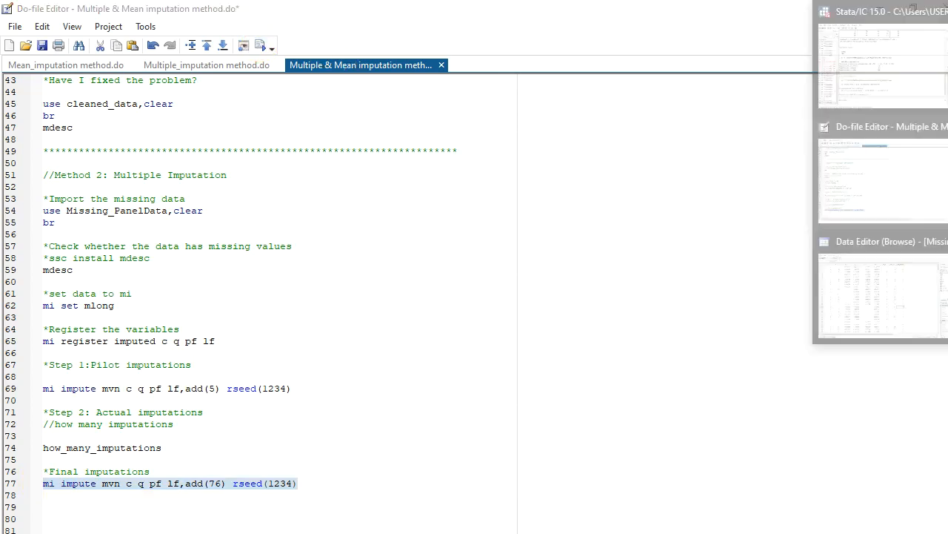
click(890, 71)
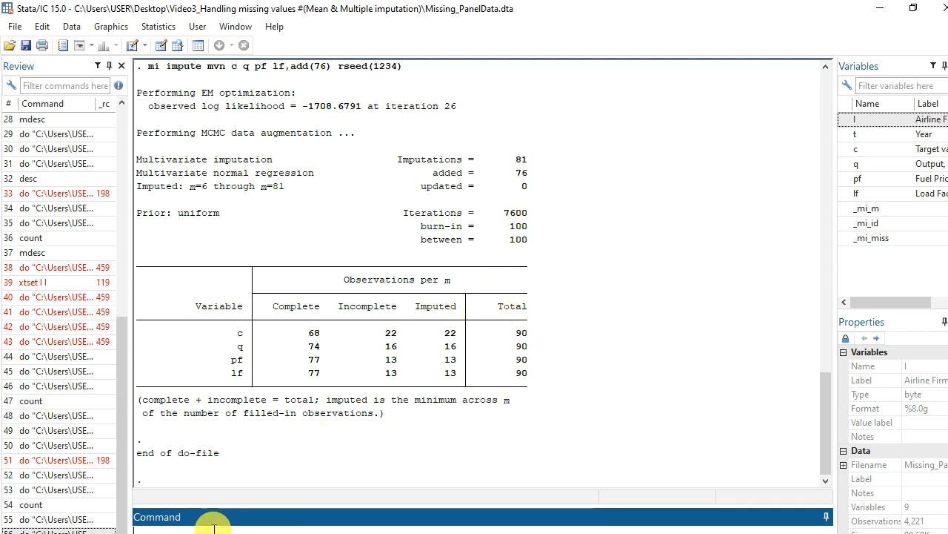
Run the count command after the final imputation and highlight the number of observations it returns.
text(count)
key(Return)
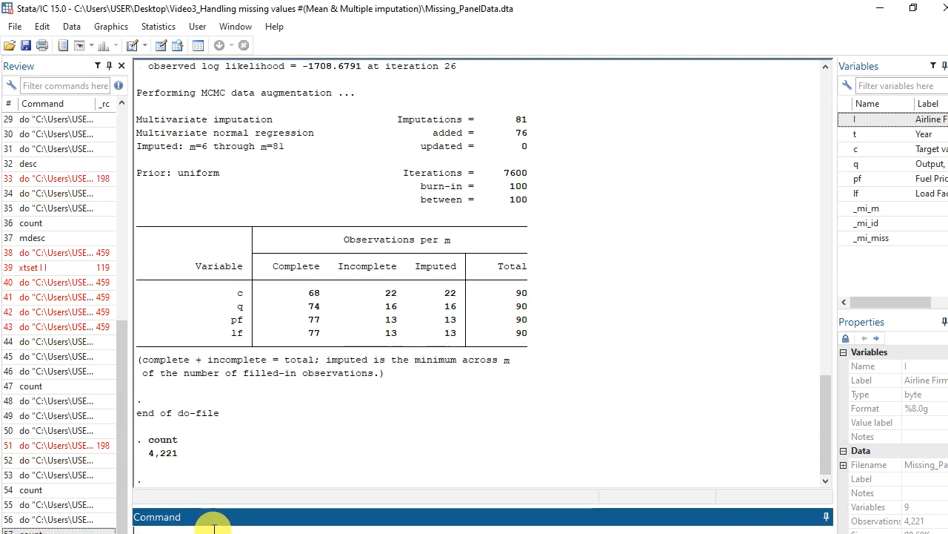
click(186, 457)
drag(172, 449, 144, 453)
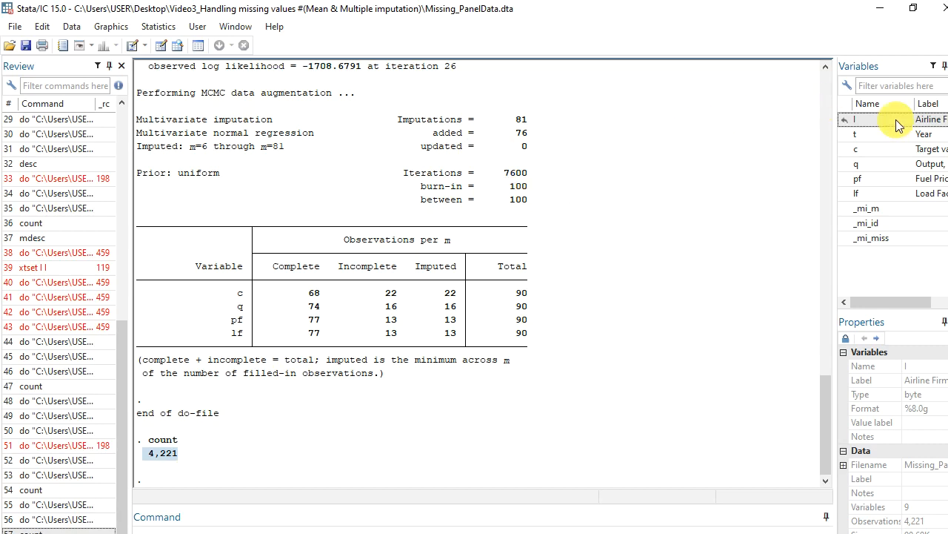
Return to the do-file, add save final_imputation_data on line 79 below the final mi impute line, and run only that line.
click(917, 157)
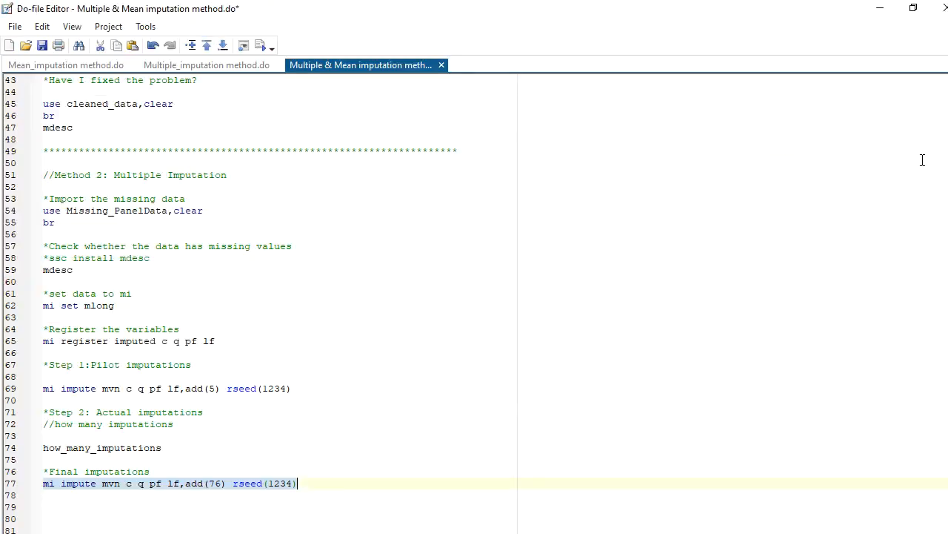
click(302, 484)
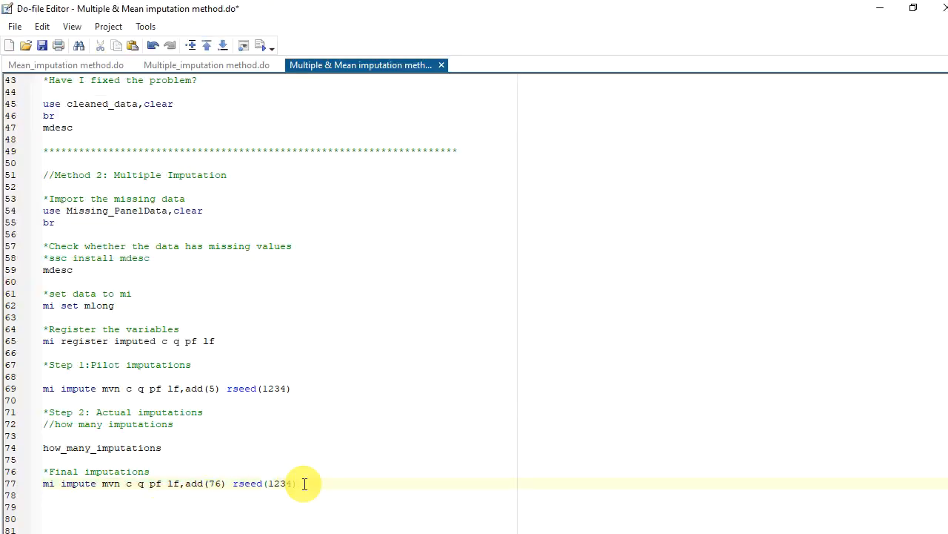
text(save final_imputation_fd)
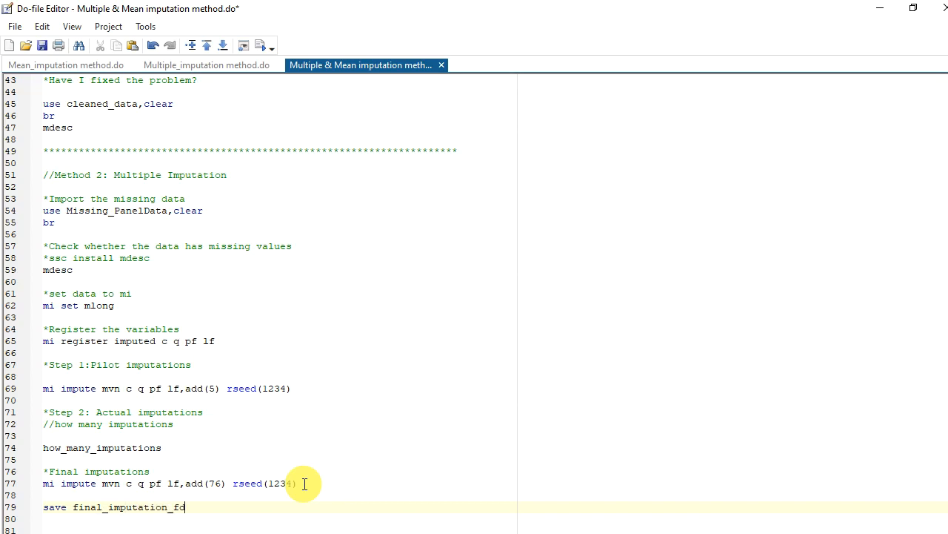
text(ata)
key(BackSpace)
key(BackSpace)
key(BackSpace)
key(BackSpace)
text(data)
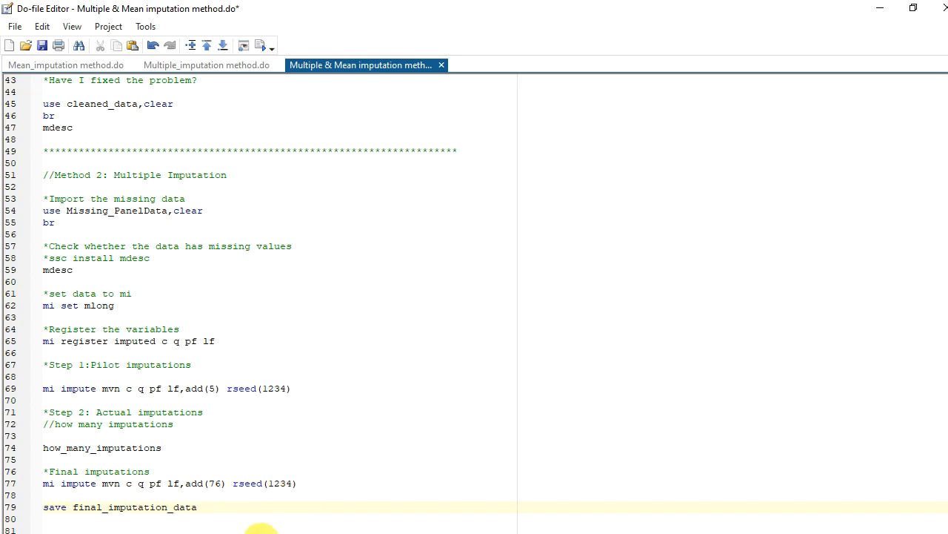
drag(197, 508, 39, 511)
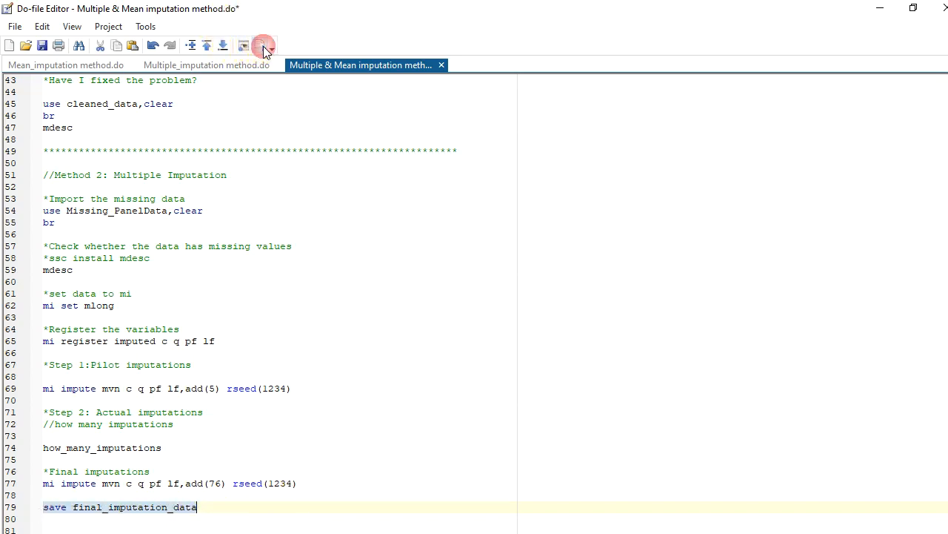
mouse_move(947, 44)
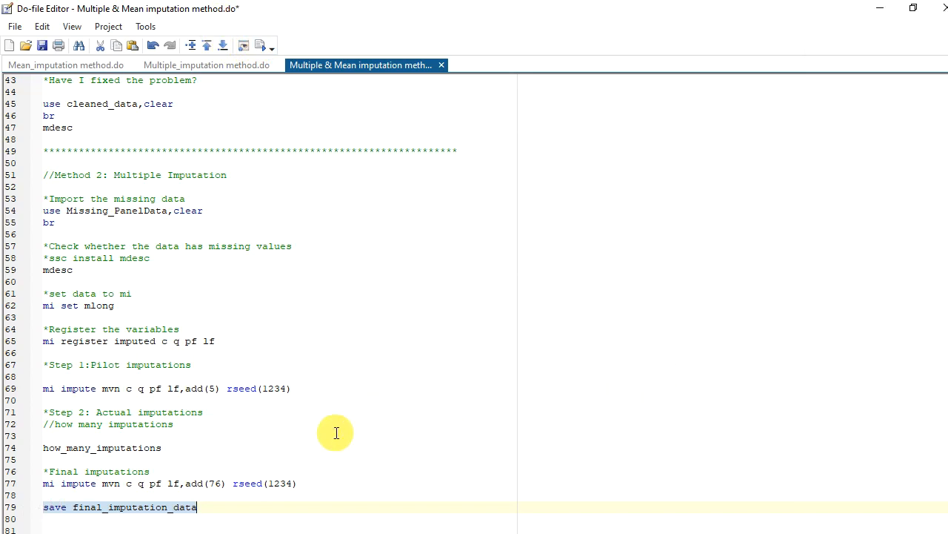
Add the comment "//Multiple regression model" on line 81 with several blank lines below it.
click(253, 507)
click(252, 506)
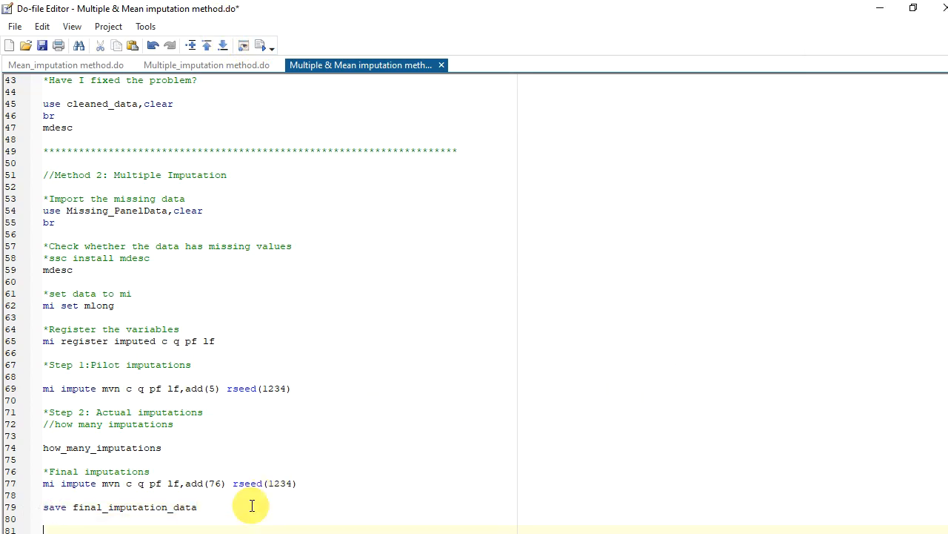
text(//Multiple regression model)
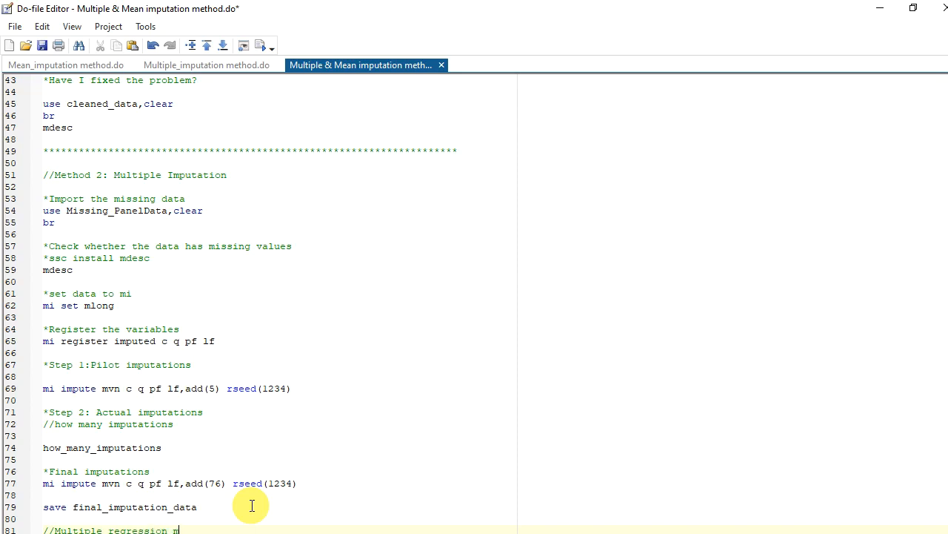
key(Return)
key(Return)
key(Return)
key(Return)
key(Return)
key(Return)
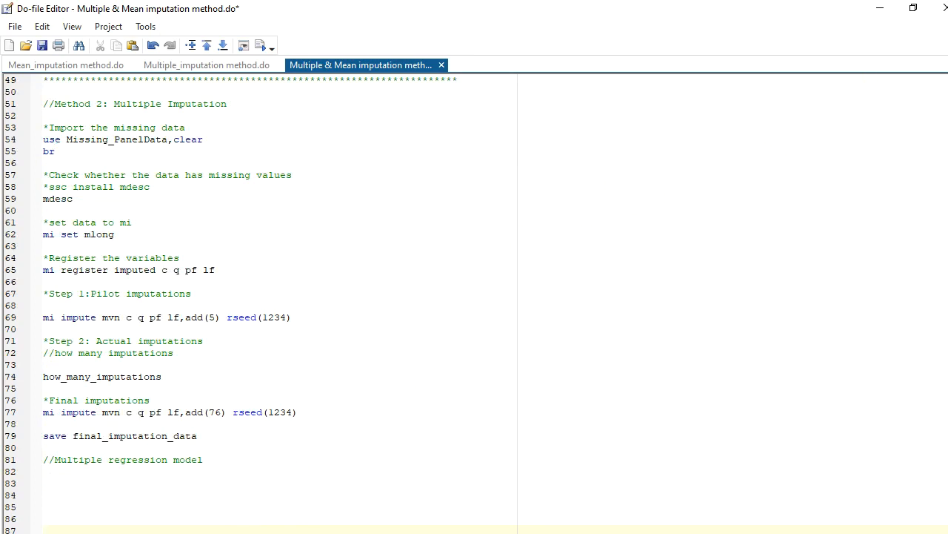
Switch to the main Stata window and clear all results from its output.
mouse_move(945, 98)
click(877, 67)
right_click(598, 218)
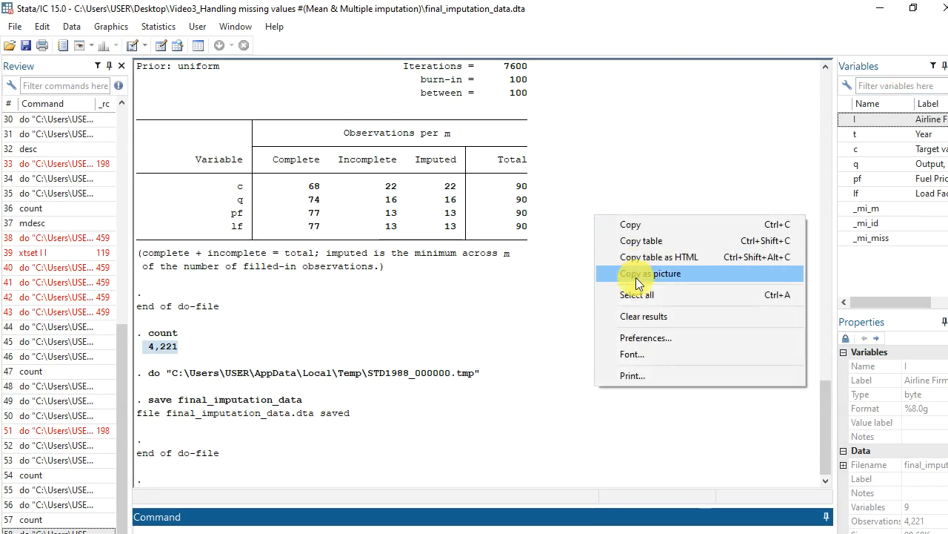
click(647, 318)
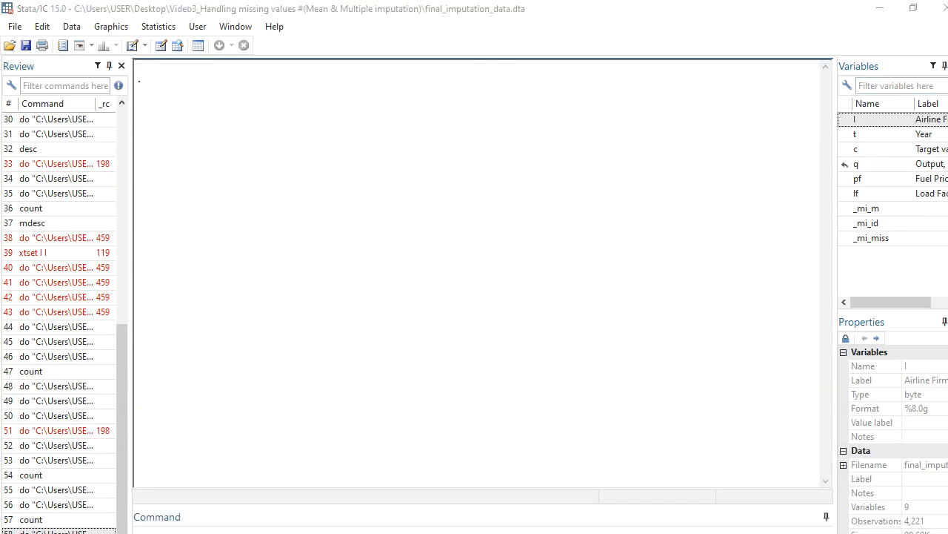
Return to the do-file and add use final_imputation_data,clear and br on lines 83 and 84, below the Multiple regression model comment.
mouse_move(945, 98)
click(873, 171)
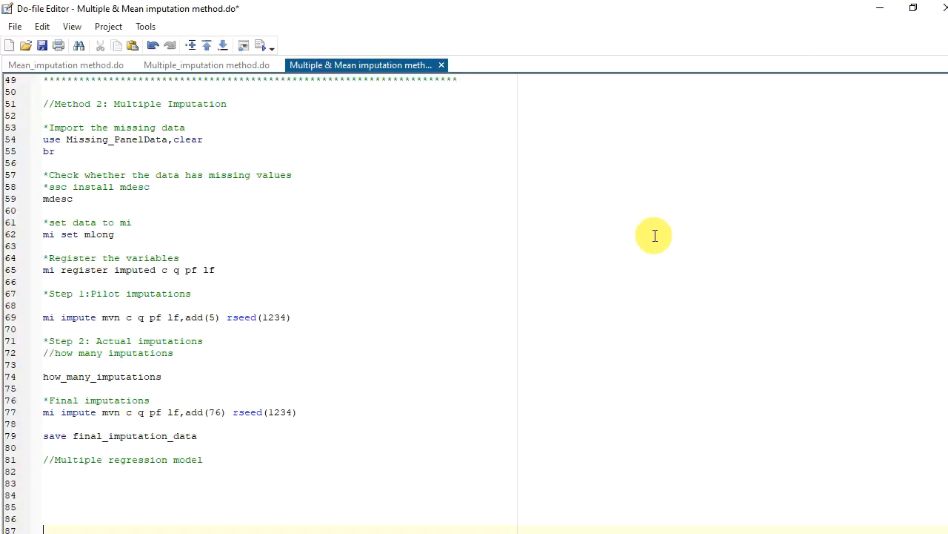
click(78, 482)
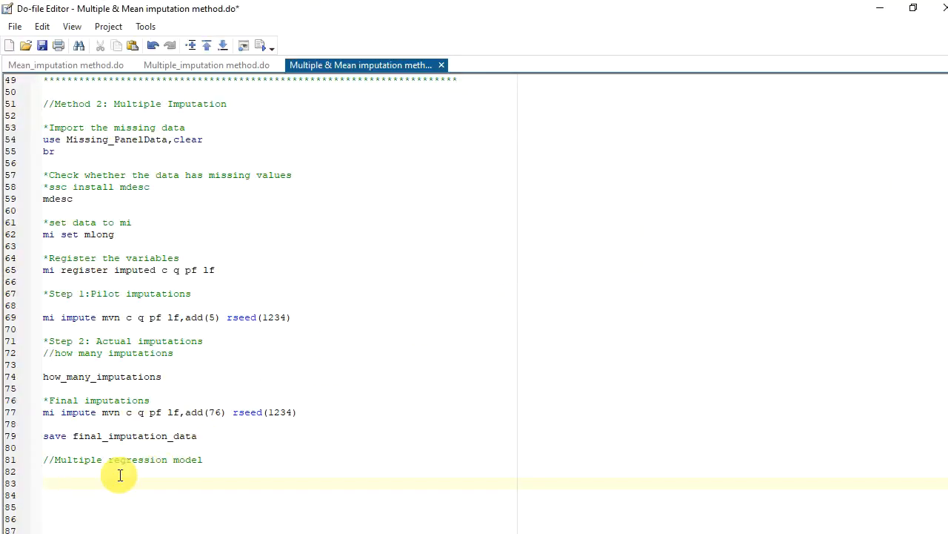
text(use final_imputation_data,)
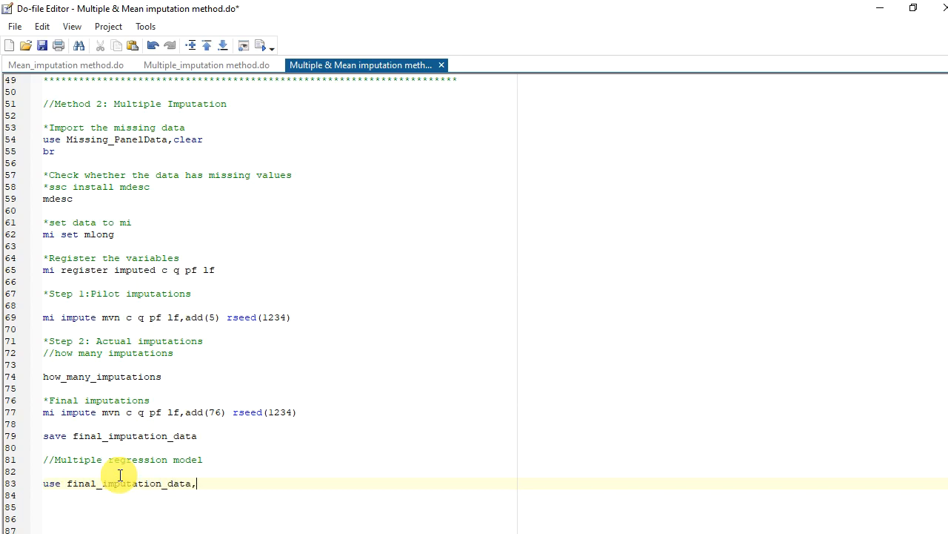
text(cleat)
key(BackSpace)
text(r)
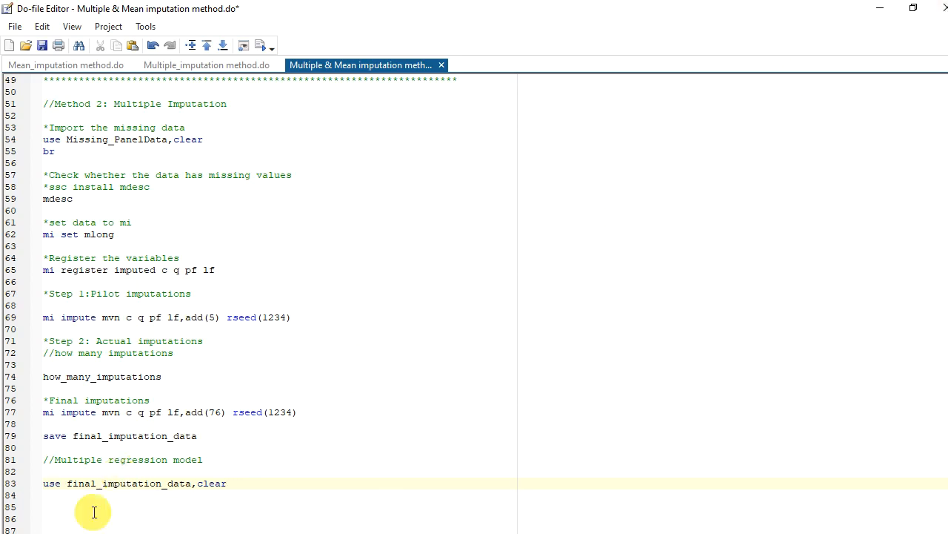
text(br)
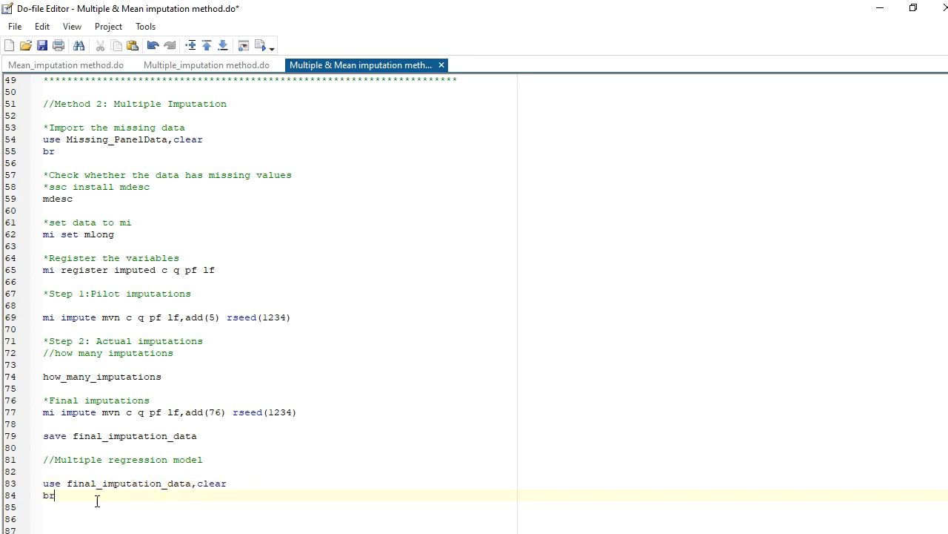
Run only the use final_imputation_data,clear and br lines, and browse the loaded dataset down to its last observations.
drag(96, 501, 42, 483)
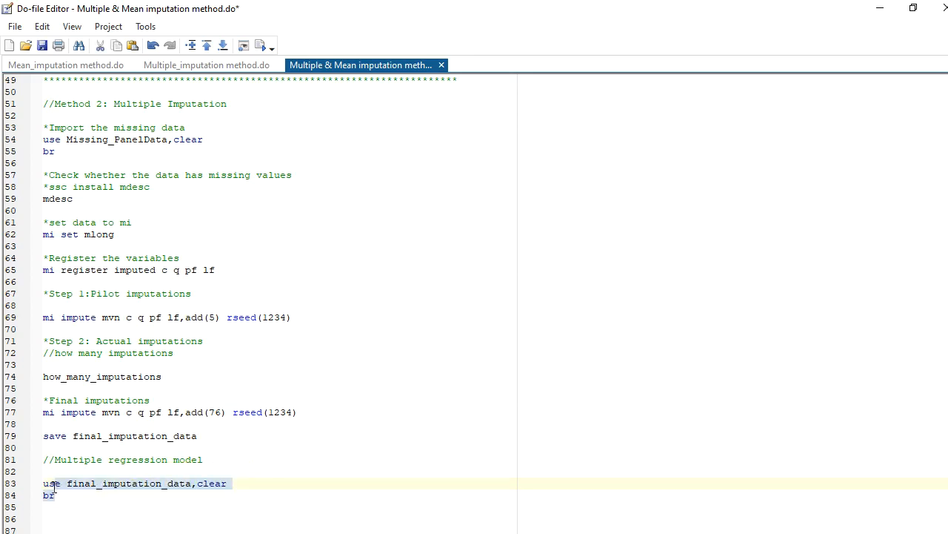
click(257, 44)
scroll(326, 130, down, 14)
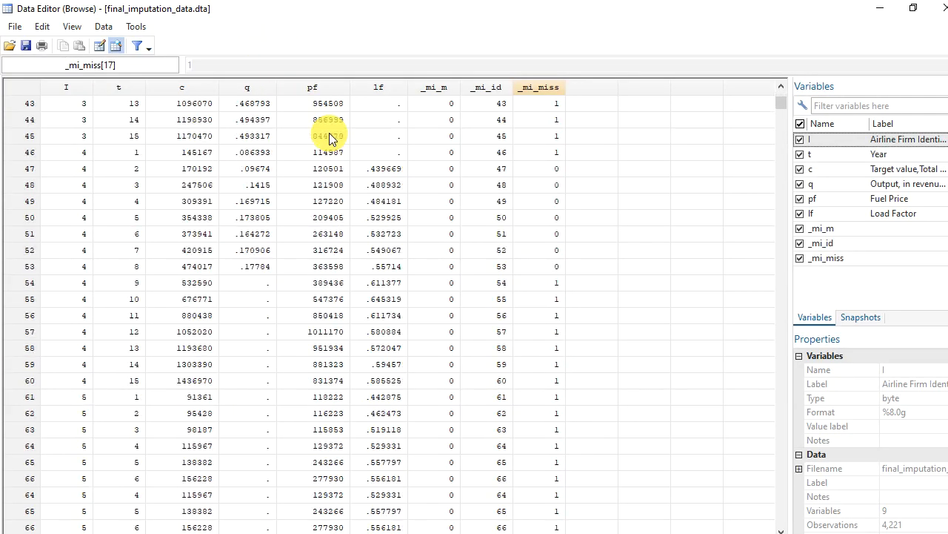
scroll(329, 133, down, 20)
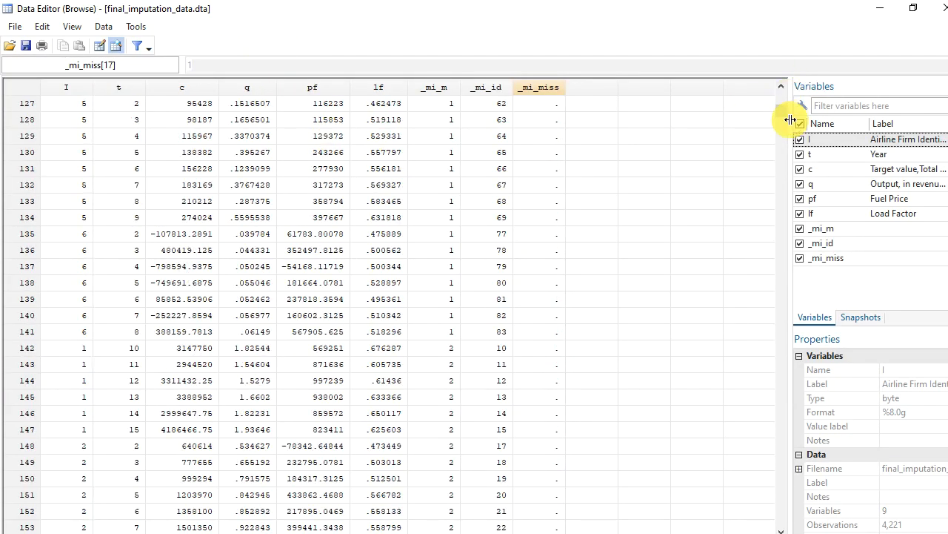
drag(786, 116, 717, 532)
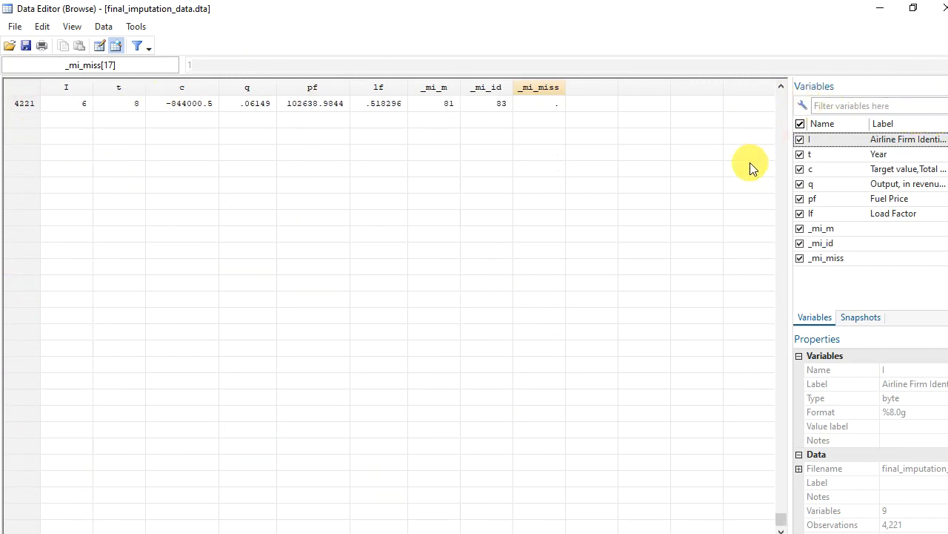
scroll(750, 164, up, 4)
scroll(572, 209, up, 3)
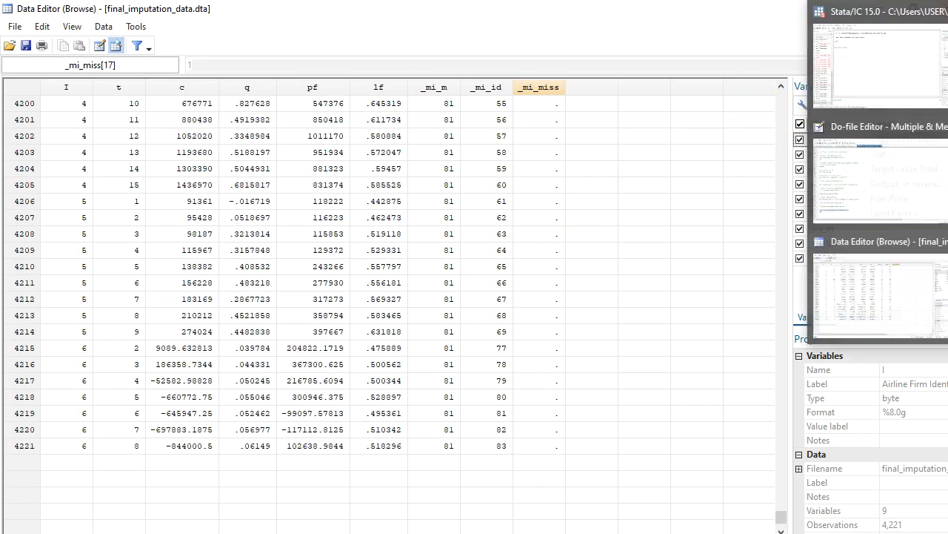
Return to the do-file and add the comment "//Model" on line 86 with the command xtreg on line 87.
click(911, 191)
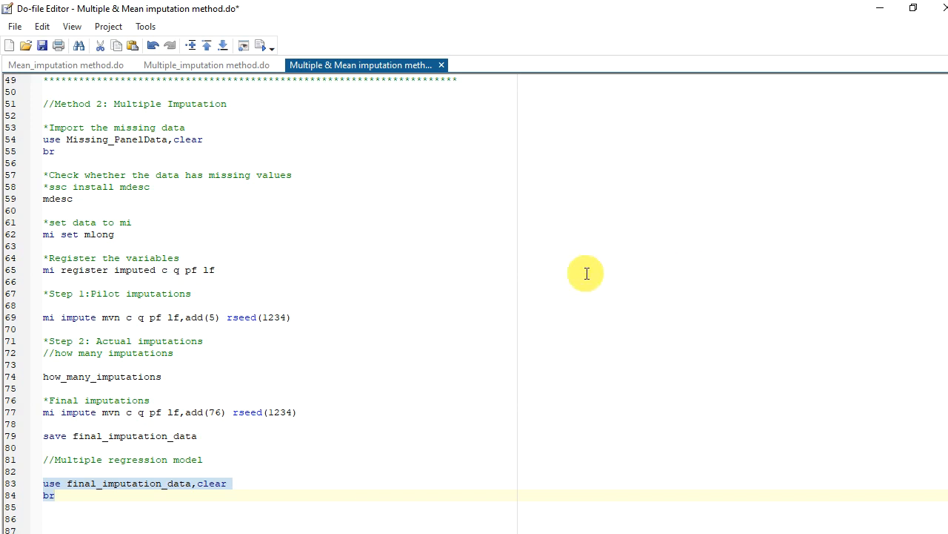
click(432, 326)
scroll(539, 170, down, 2)
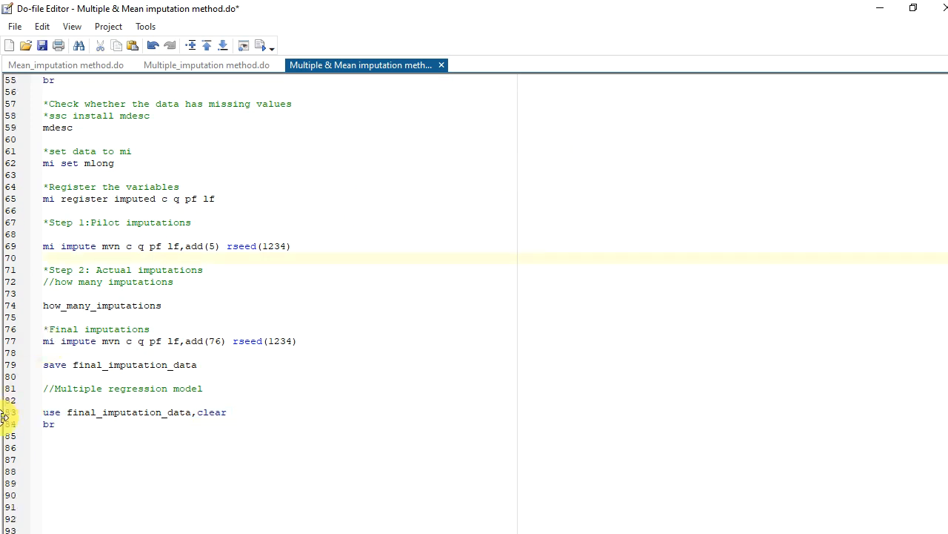
click(67, 435)
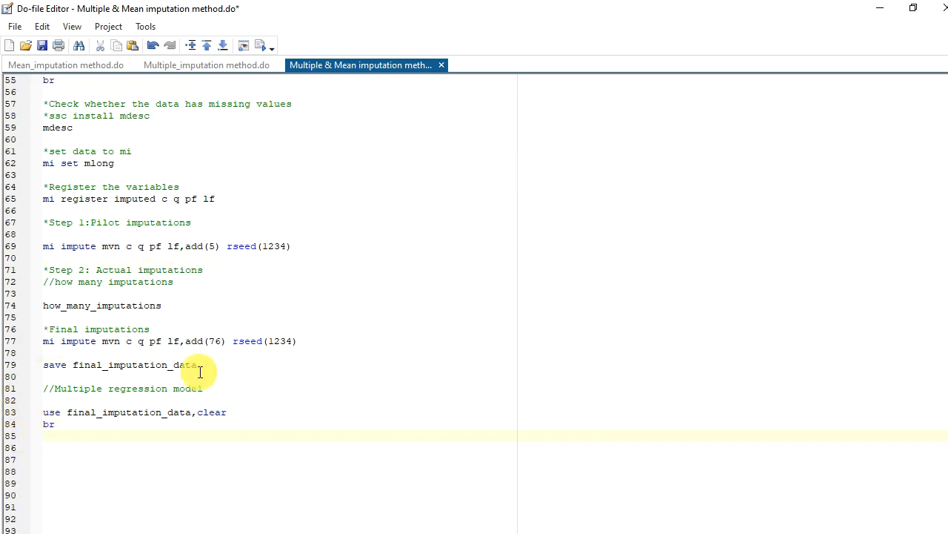
text(//Modeli)
key(BackSpace)
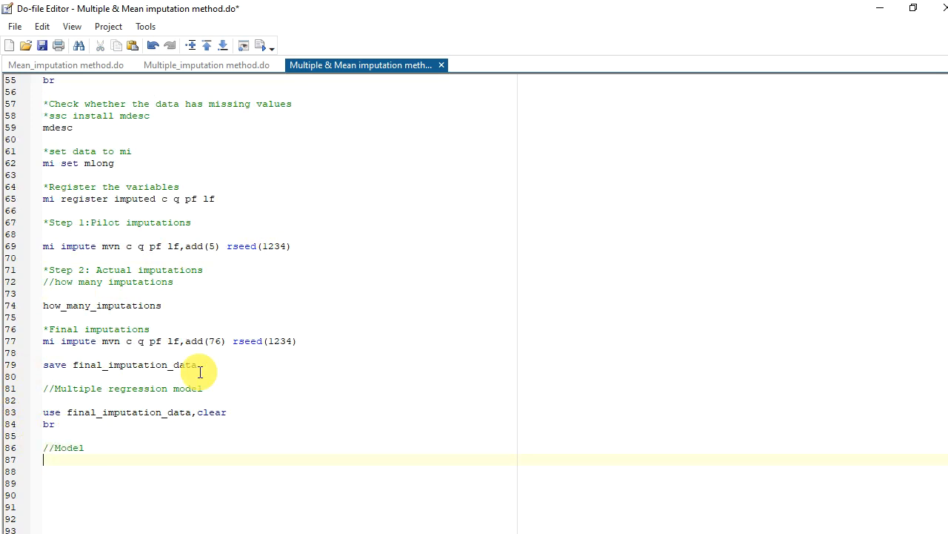
text(xtreg)
Switch to the main Stata window, run desc, and examine the labels of the variables c, q and pf.
mouse_move(947, 178)
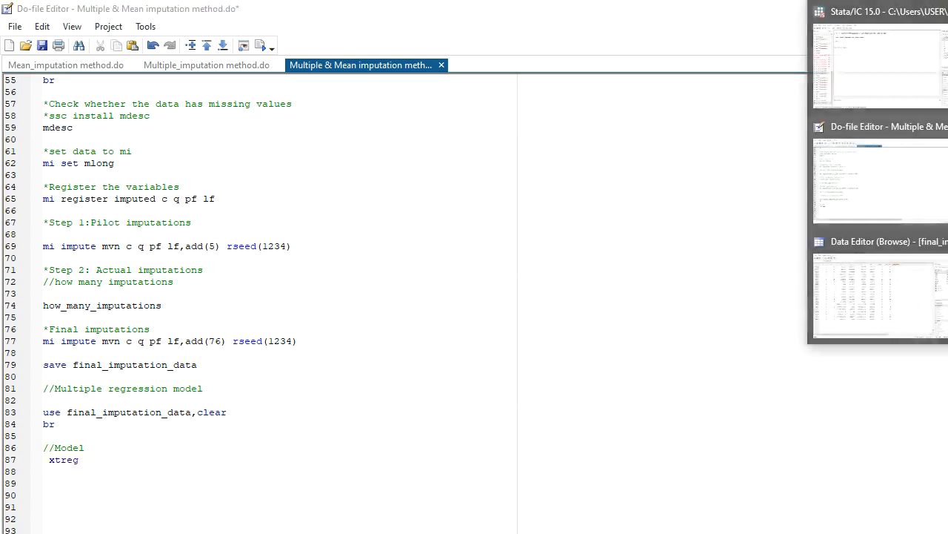
click(935, 92)
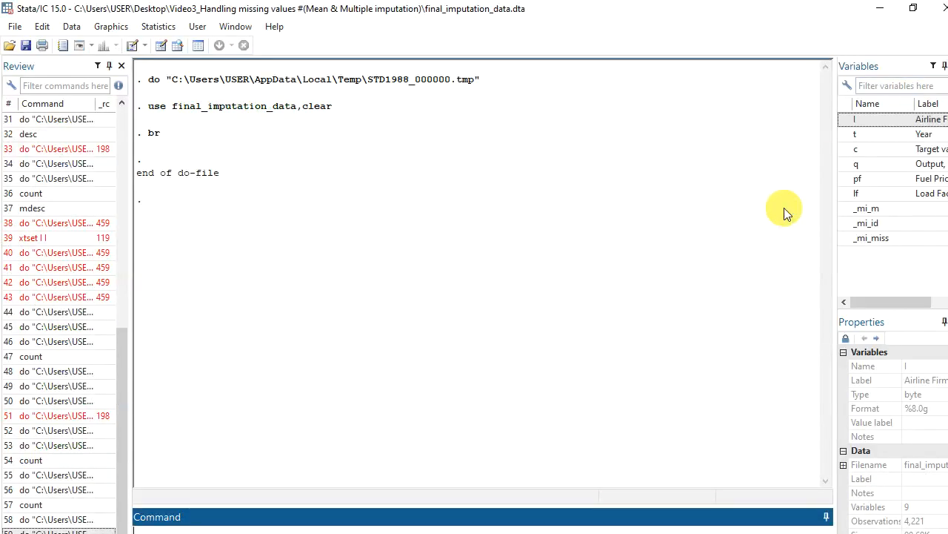
text(desc)
key(Return)
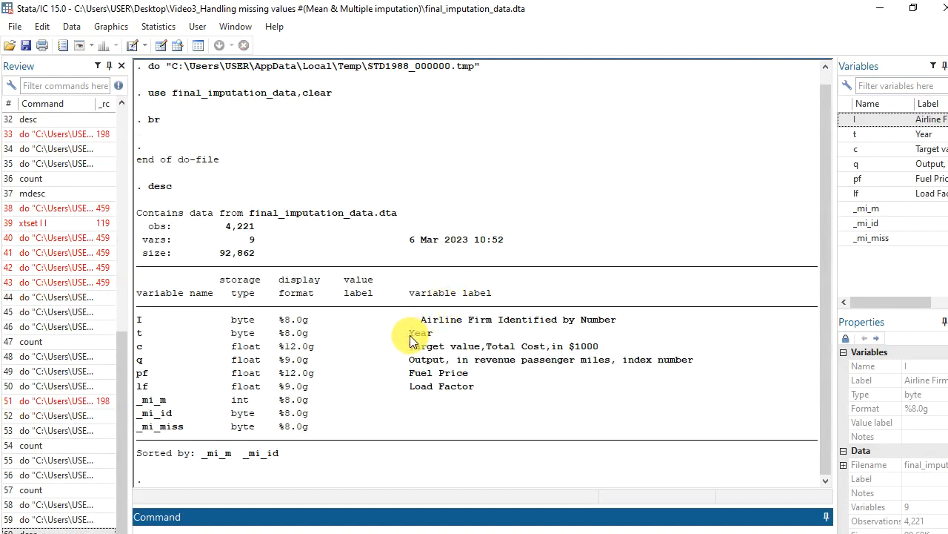
drag(403, 346, 274, 346)
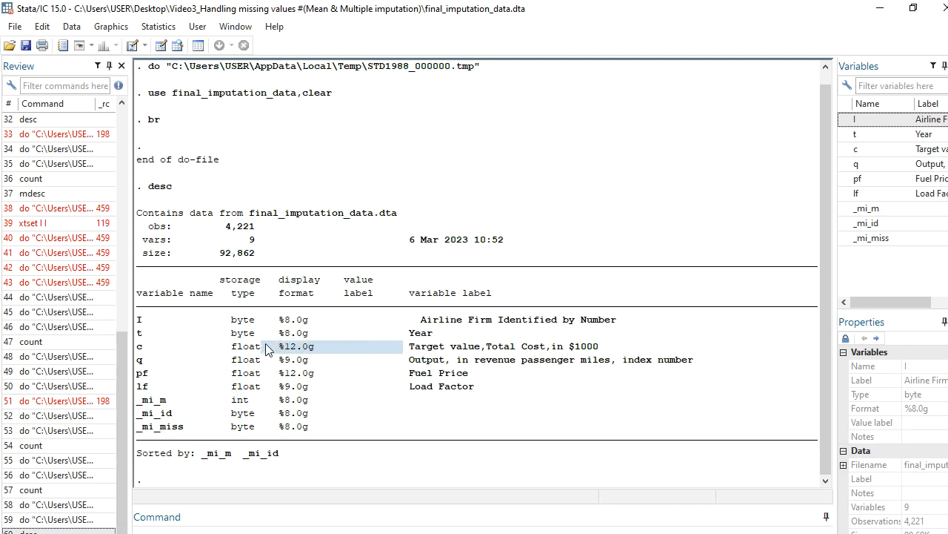
drag(392, 359, 420, 373)
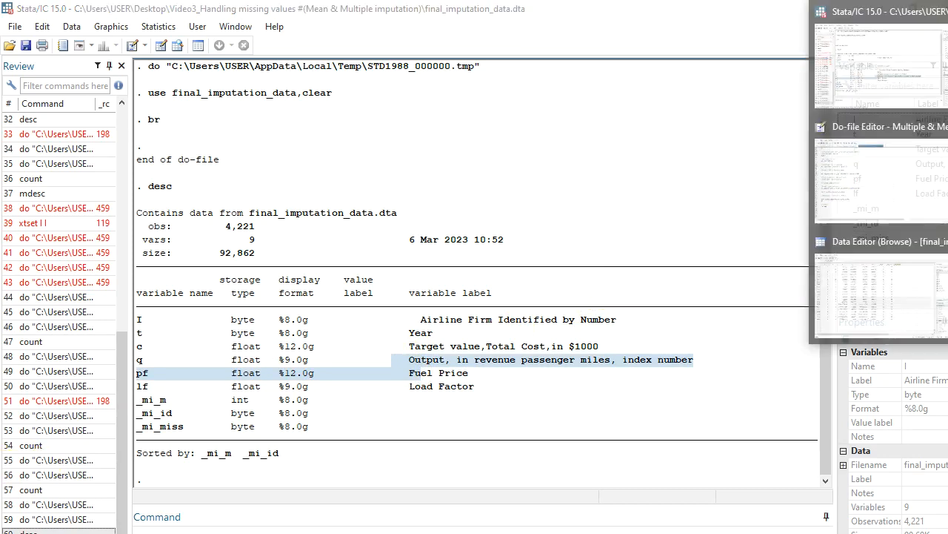
Return to the do-file and complete the xtreg line with the variables c q pf lf, copied from the final mi impute line.
click(901, 157)
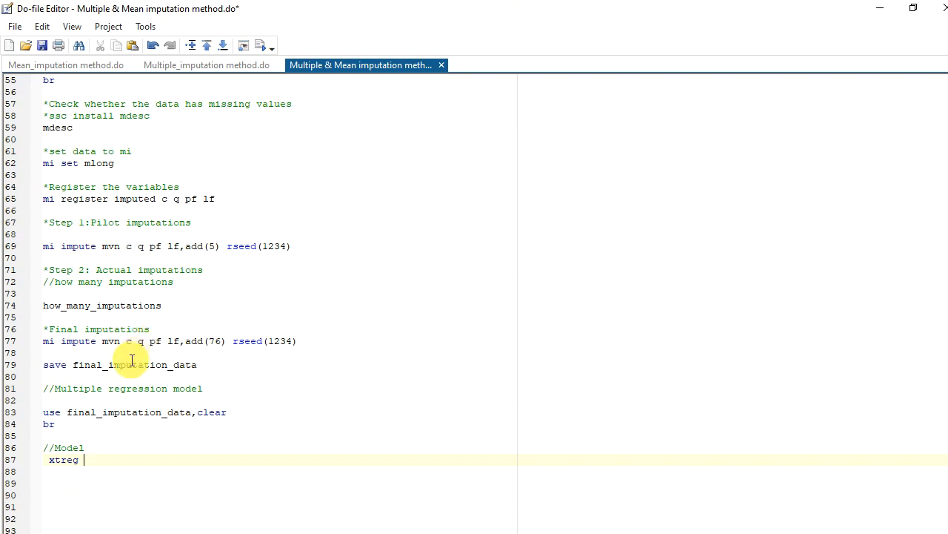
drag(126, 341, 179, 341)
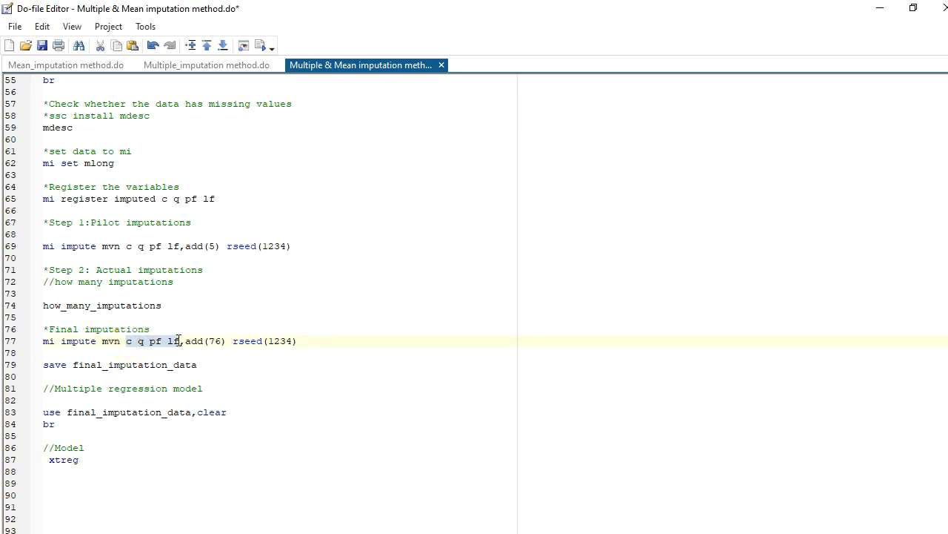
right_click(177, 341)
click(200, 400)
click(107, 466)
click(107, 462)
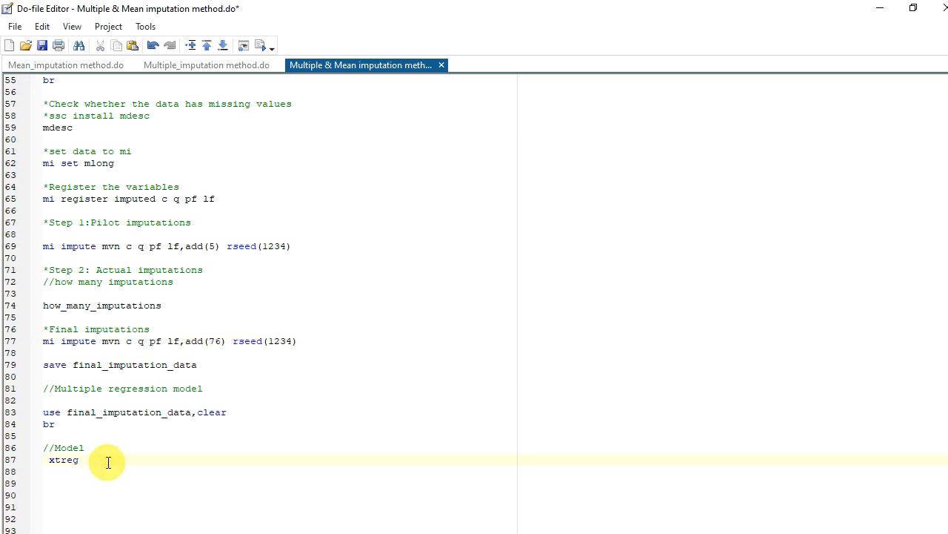
key(ctrl+v)
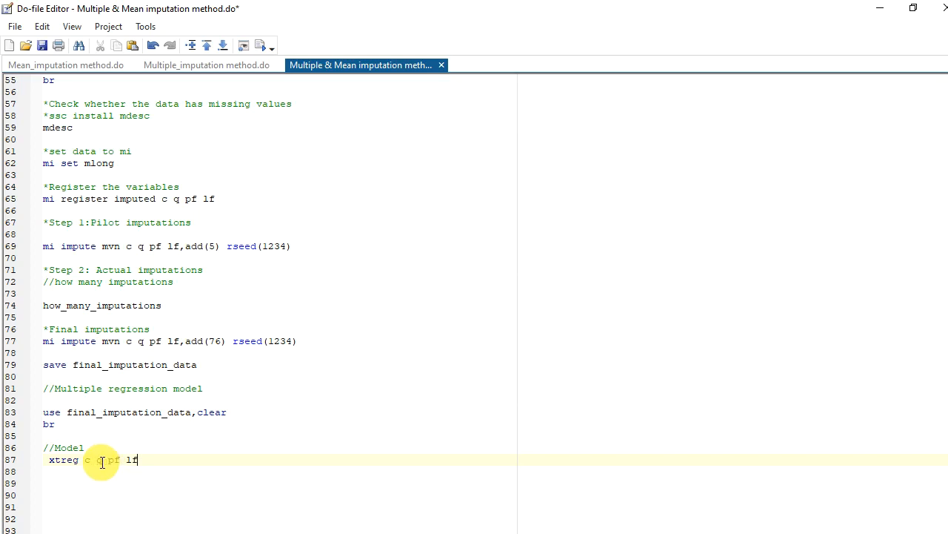
Try to run only the xtreg c q pf lf line and read its output in the main Stata window.
click(97, 449)
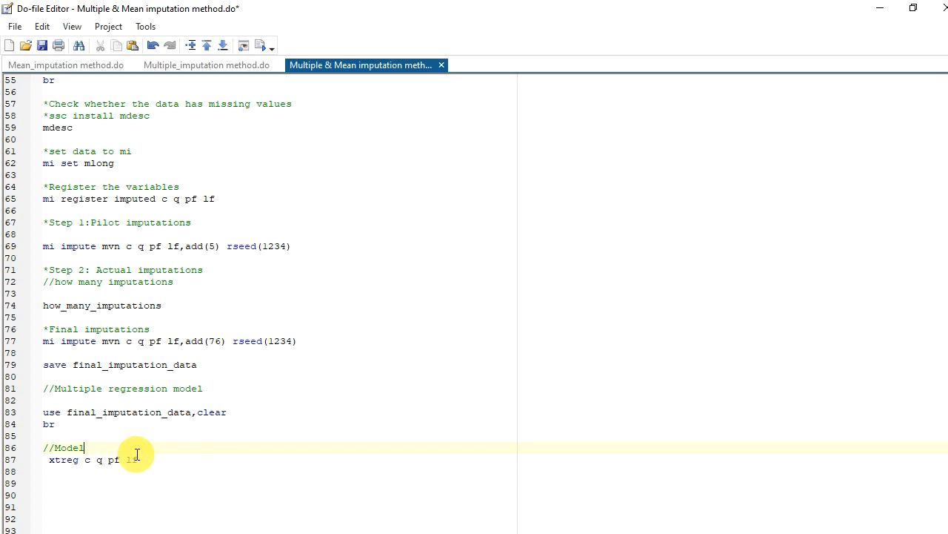
double_click(132, 459)
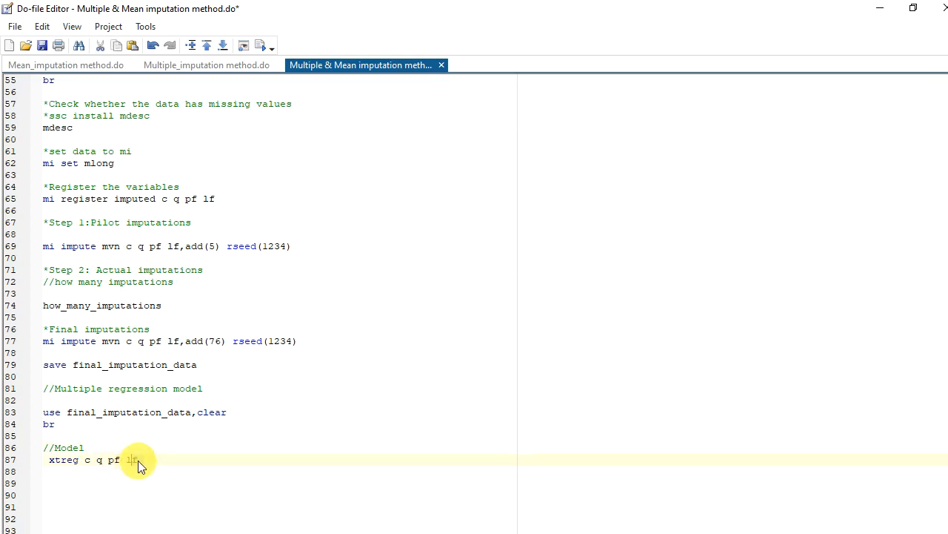
shift+click(47, 461)
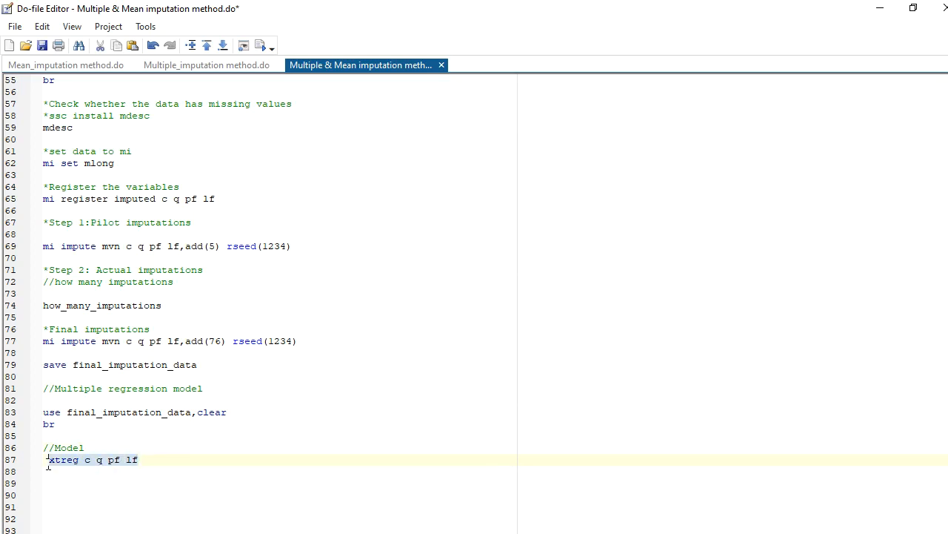
click(259, 46)
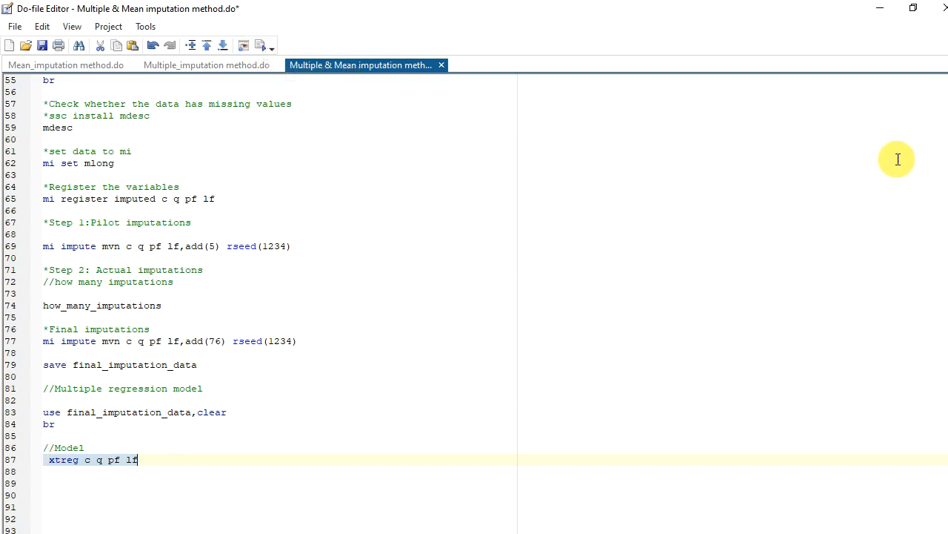
mouse_move(947, 121)
click(852, 97)
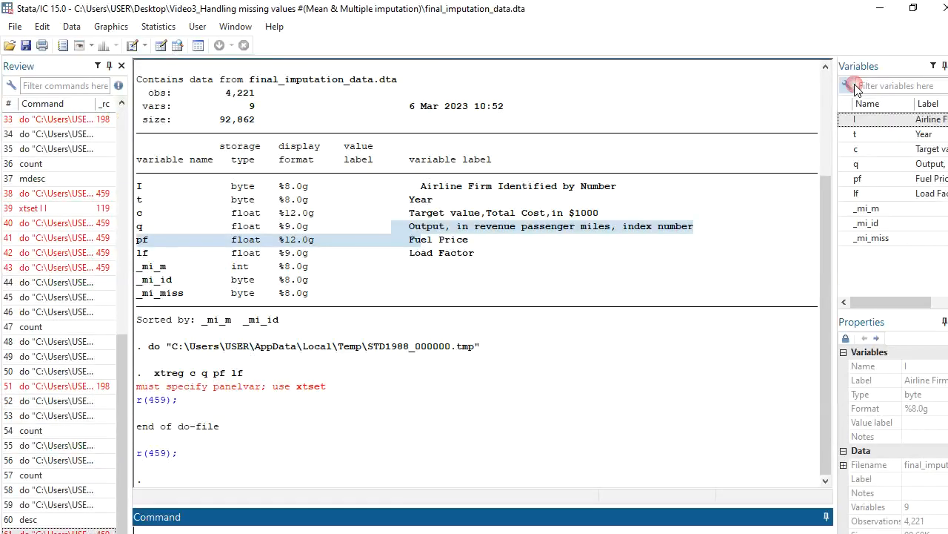
drag(329, 386, 138, 394)
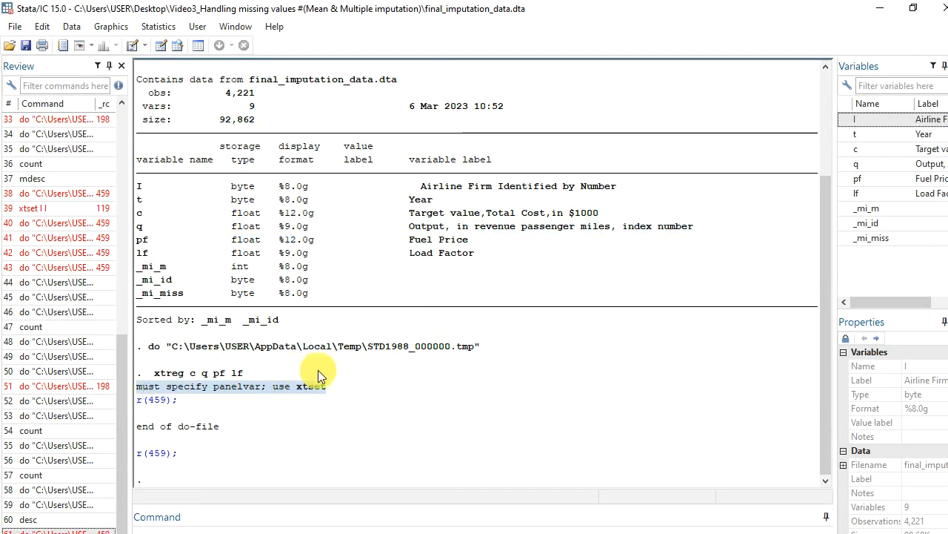
Return to the do-file and add the comment "*Specify data as panel" and the line xtset I t above the //Model comment.
click(947, 173)
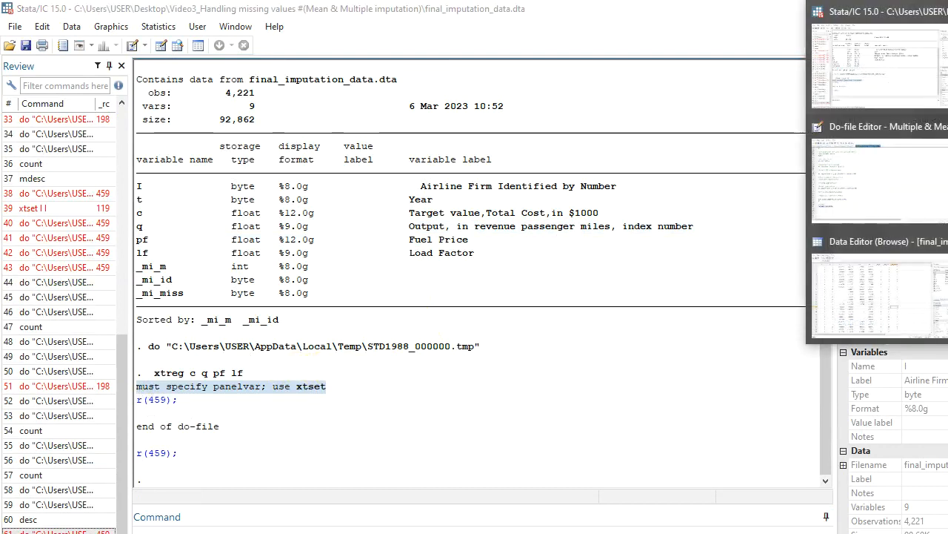
click(902, 178)
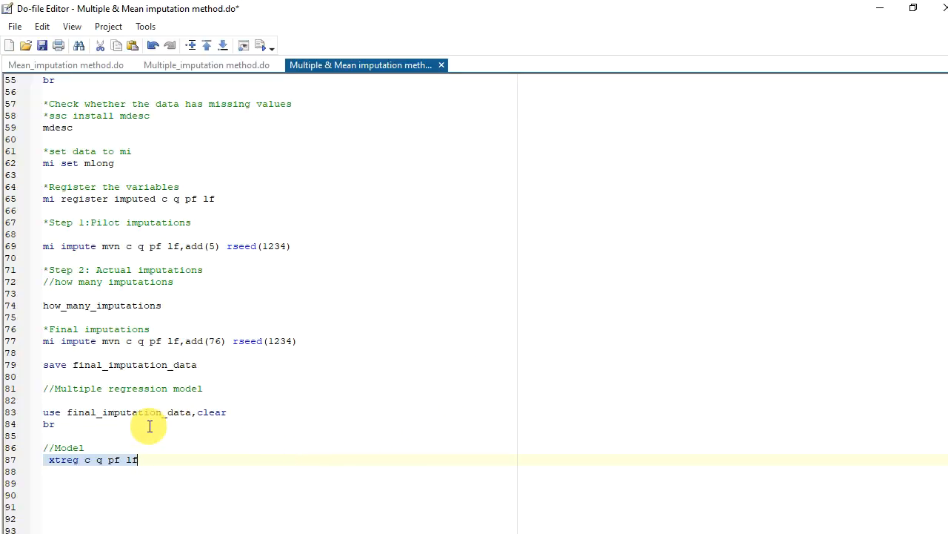
click(129, 440)
key(Return)
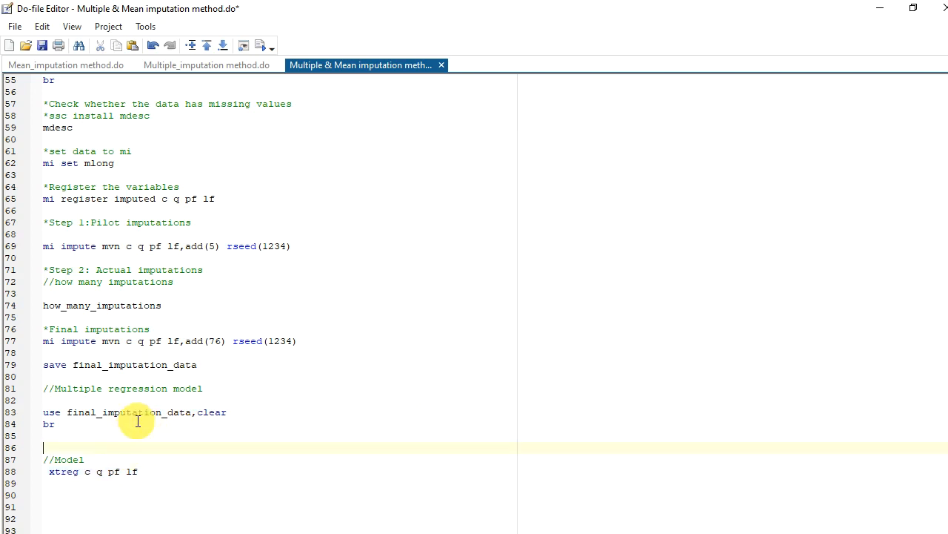
text(*Specify data as panel)
key(Return)
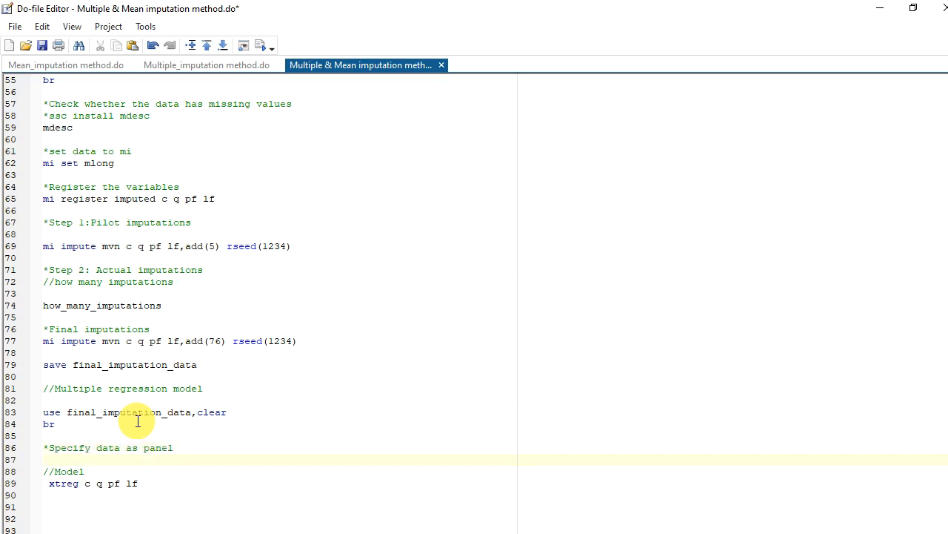
text(xtset I t)
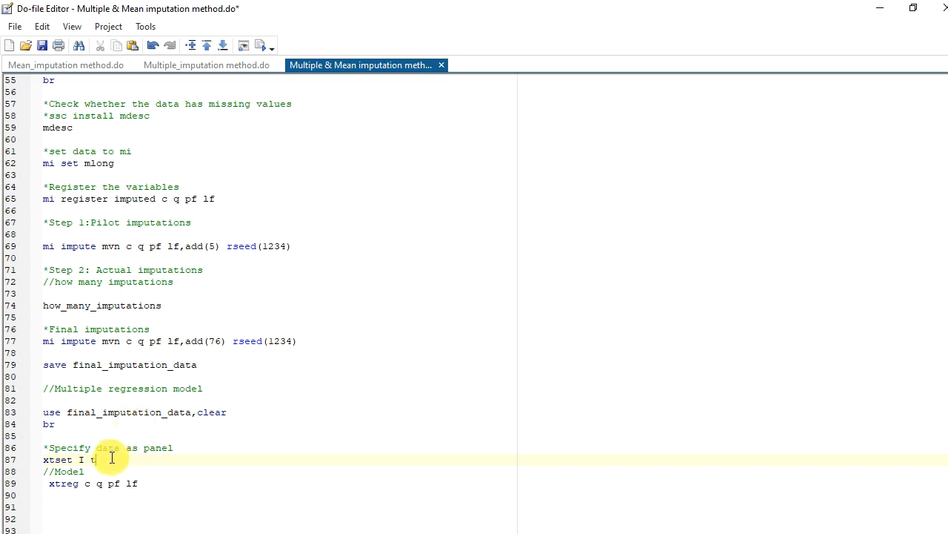
Try to run only the xtset I t line, reading its output in the main Stata window before returning to the do-file.
drag(96, 459, 45, 455)
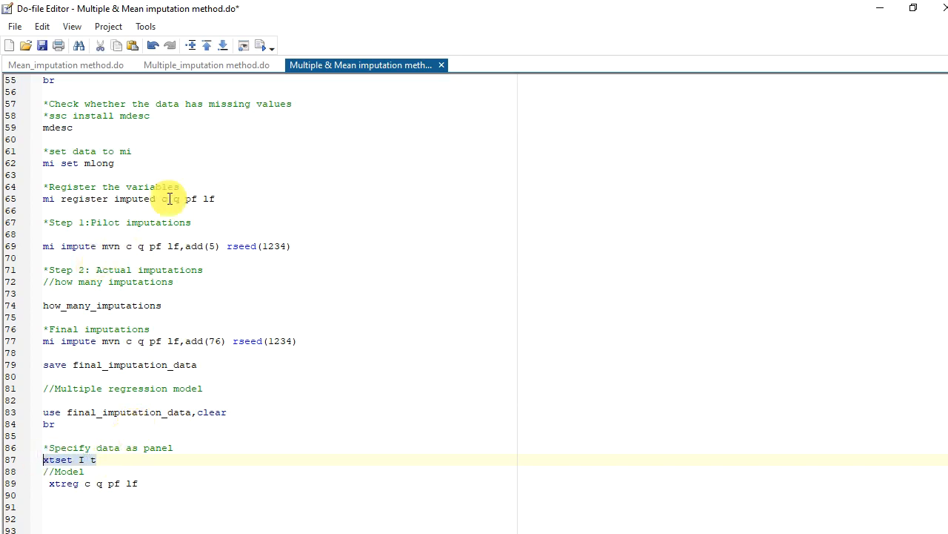
click(262, 46)
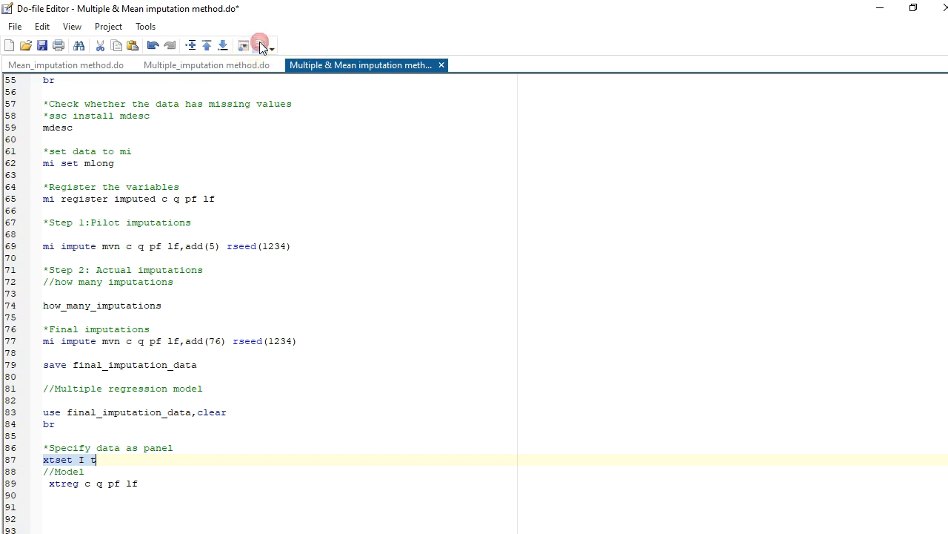
click(947, 119)
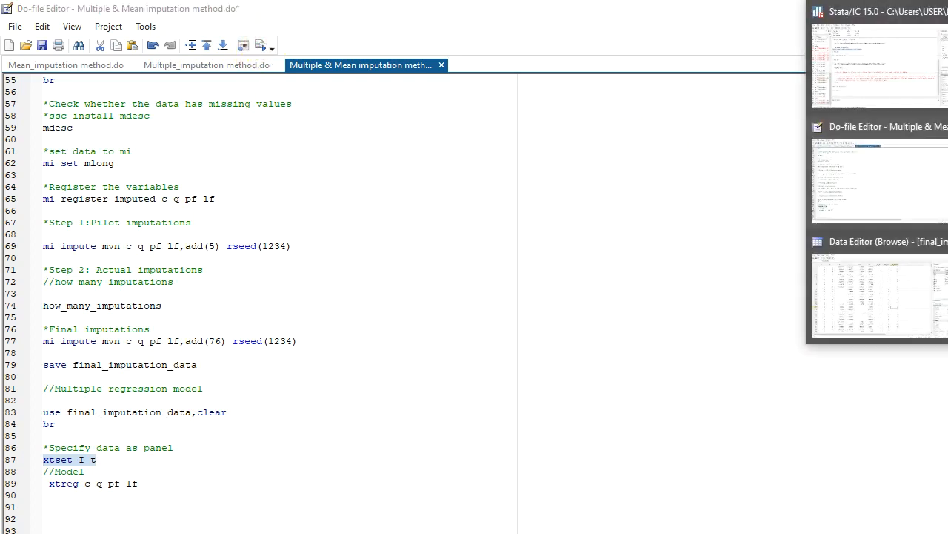
click(888, 65)
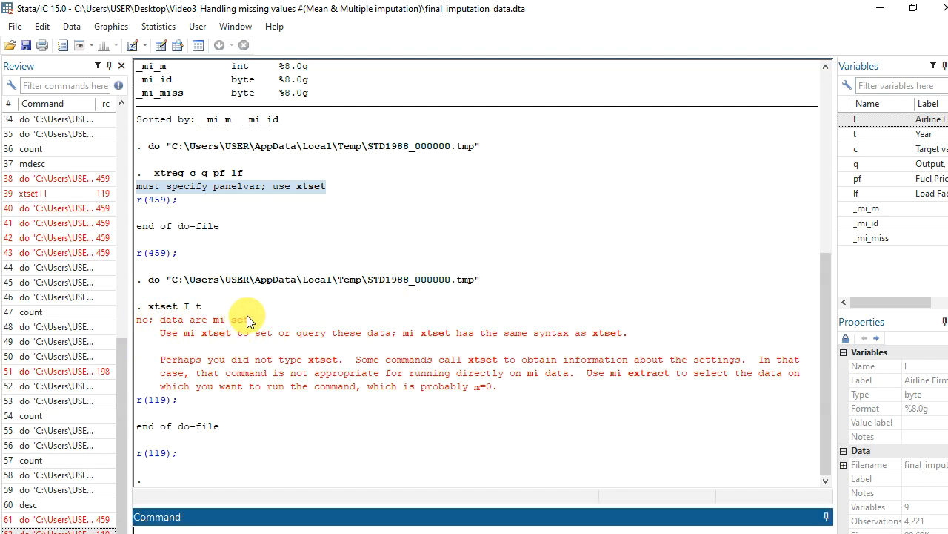
drag(248, 320, 219, 324)
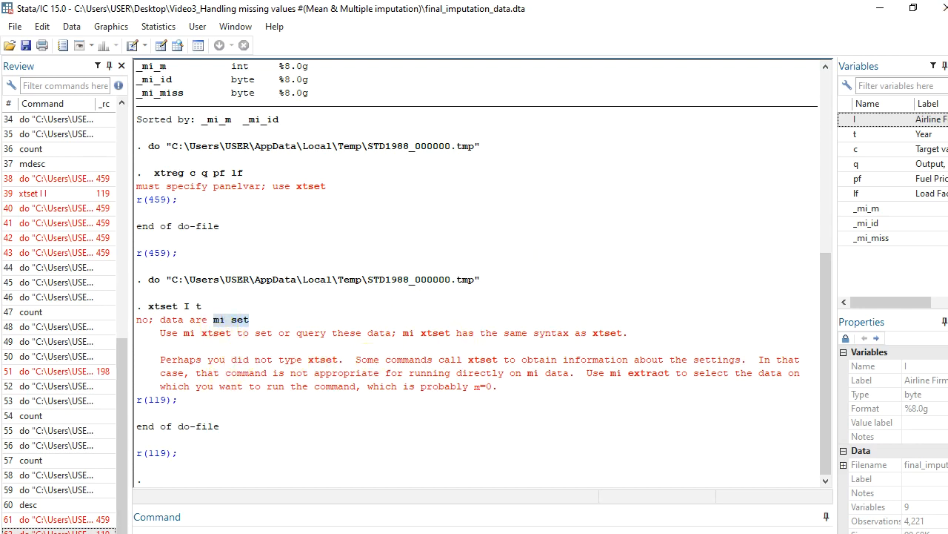
click(872, 183)
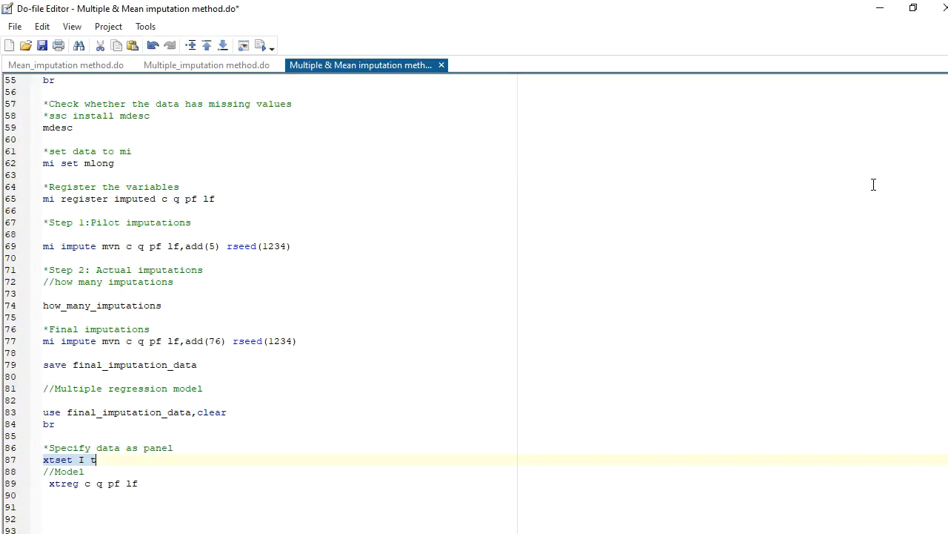
Change the xtset line in the do-file to mi xtset I t and run only that line, checking its output in the main Stata window.
click(43, 459)
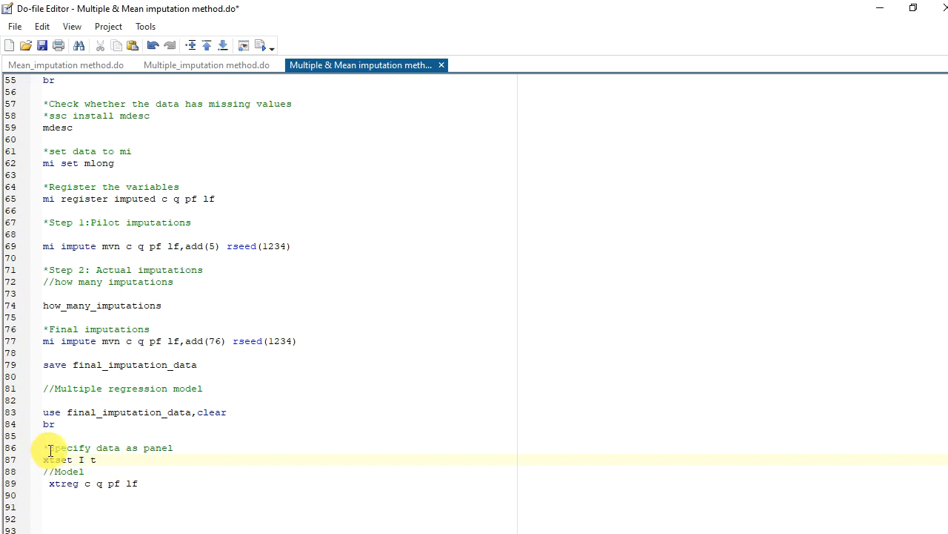
text(mi)
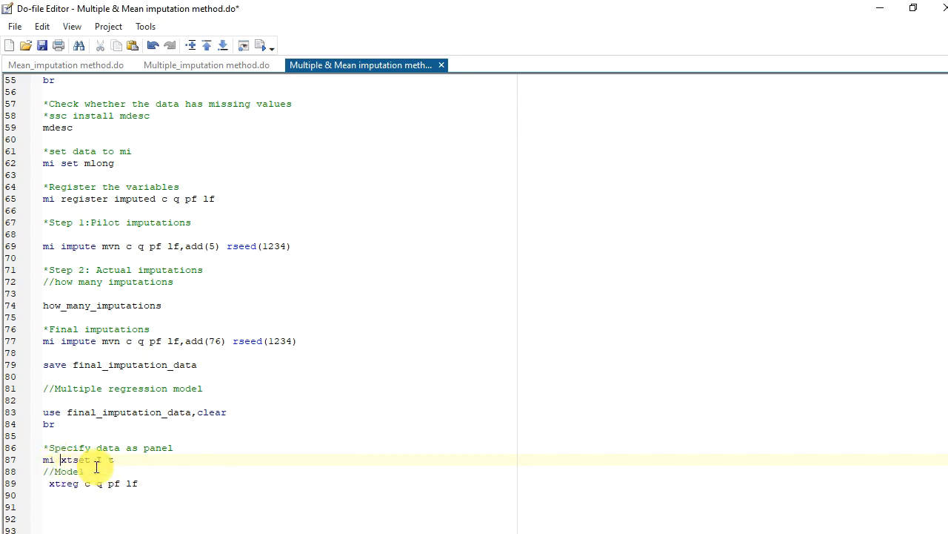
drag(117, 460, 38, 459)
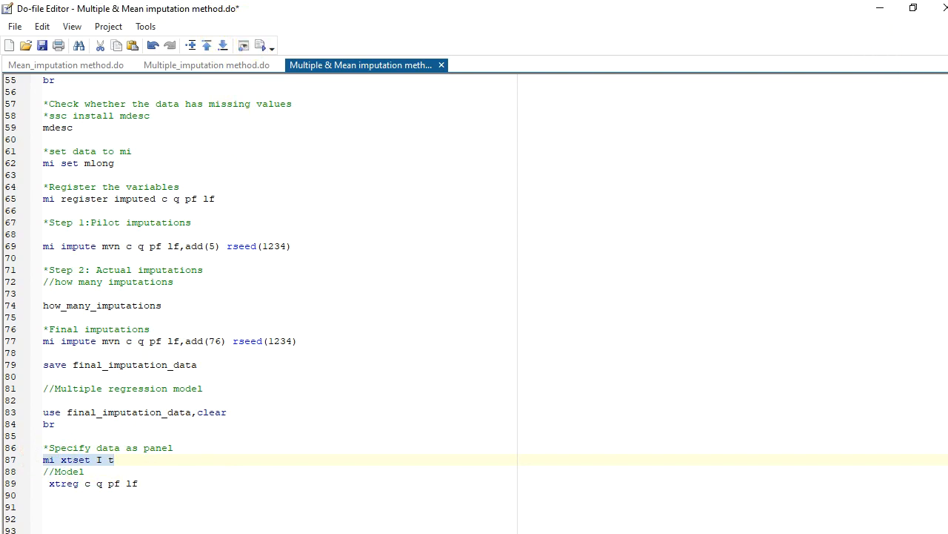
mouse_move(947, 22)
click(917, 83)
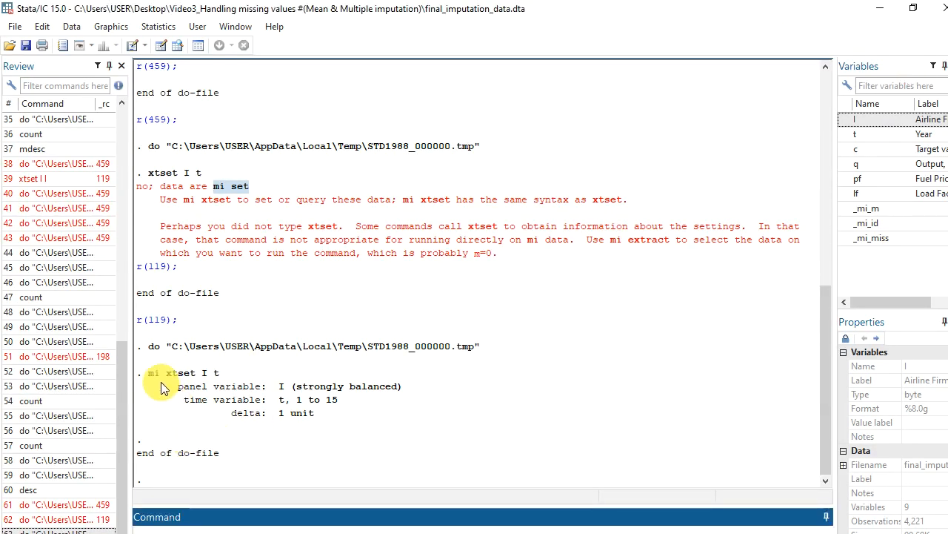
drag(138, 372, 349, 421)
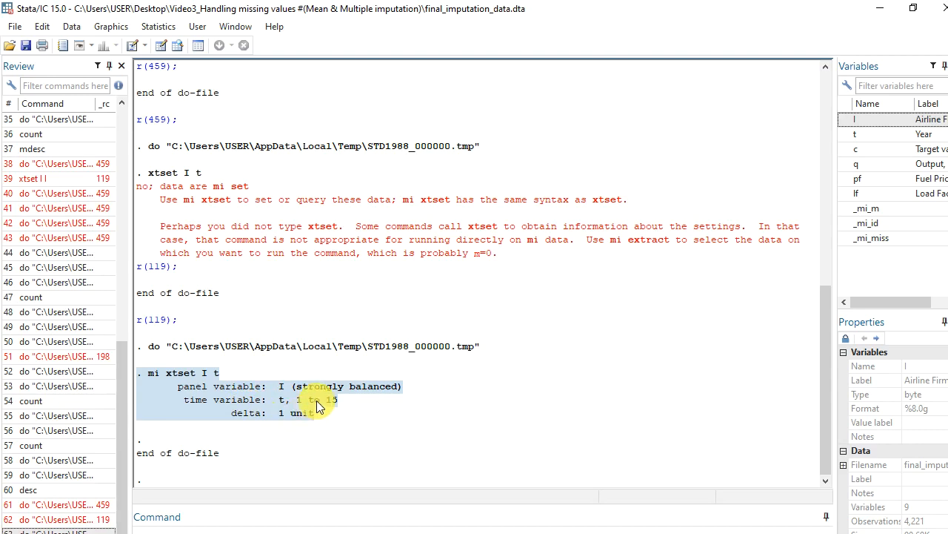
Return to the do-file and run only the xtreg c q pf lf line, showing the regression output in the main Stata window.
click(947, 178)
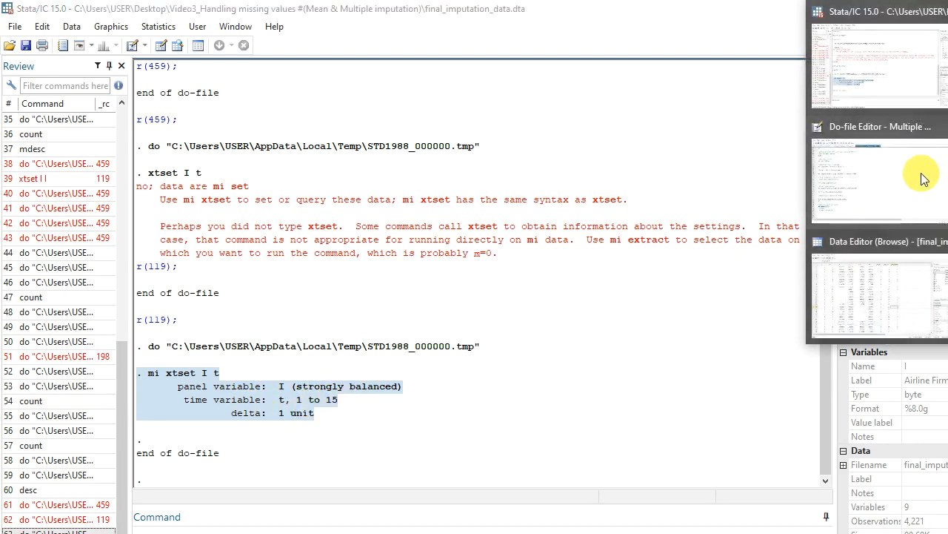
click(923, 178)
scroll(275, 417, down, 1)
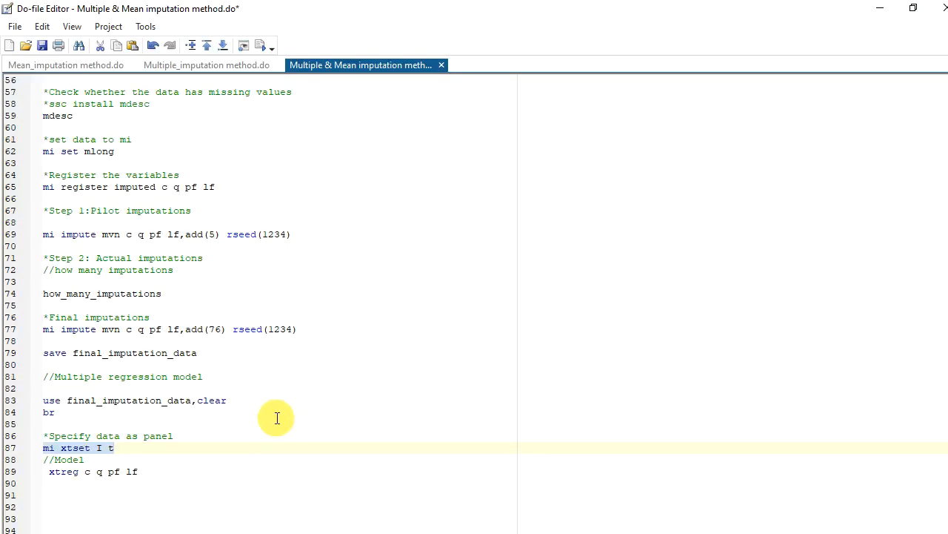
click(157, 480)
drag(127, 479, 38, 470)
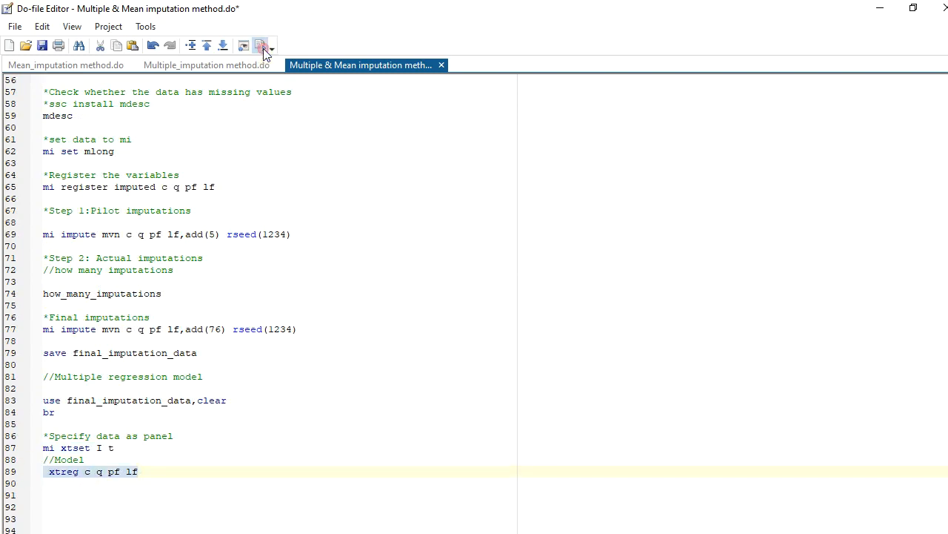
mouse_move(947, 170)
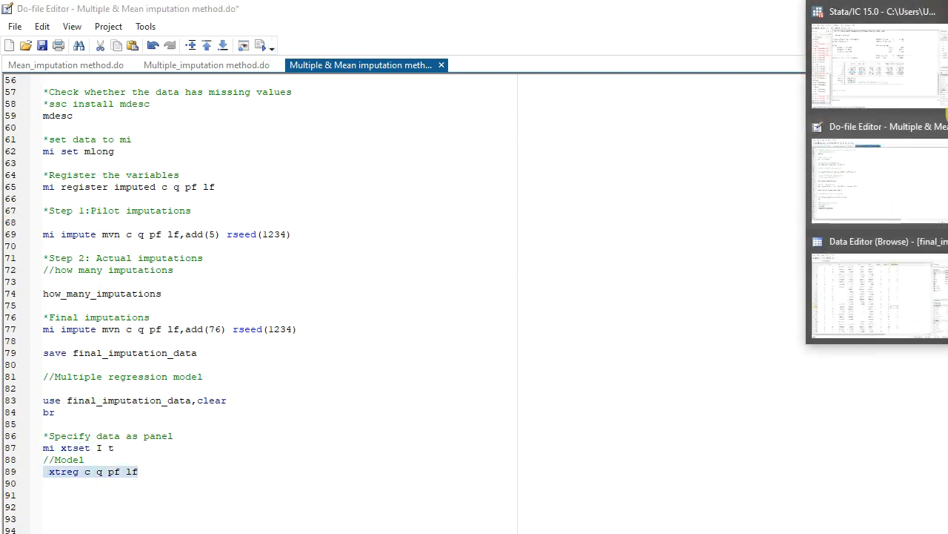
click(862, 93)
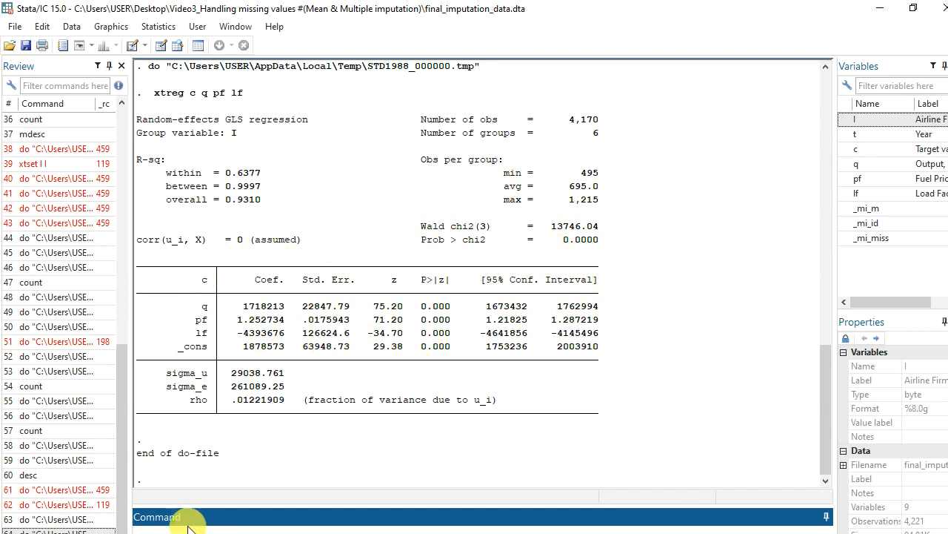
Plot a histogram of variable c with the command hist c and review the regression output.
text(hist c)
key(Return)
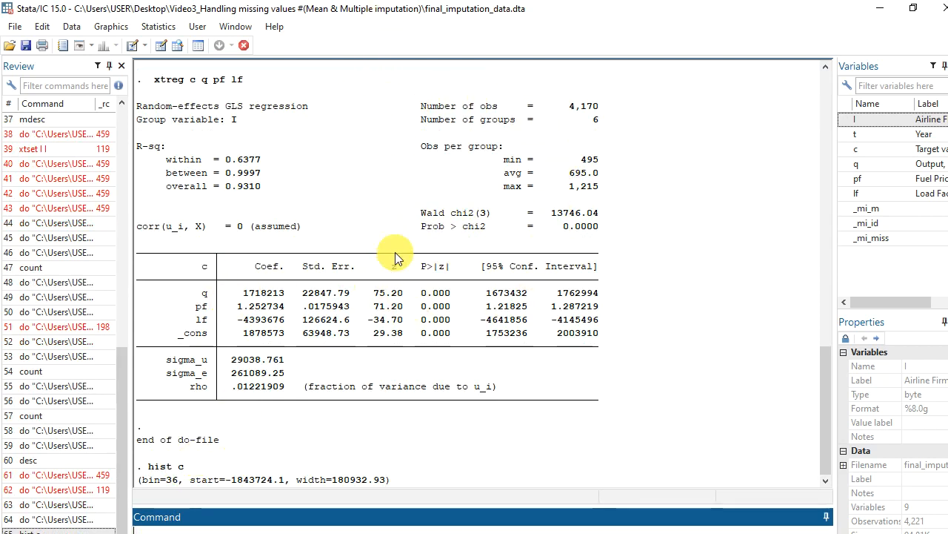
scroll(395, 252, up, 3)
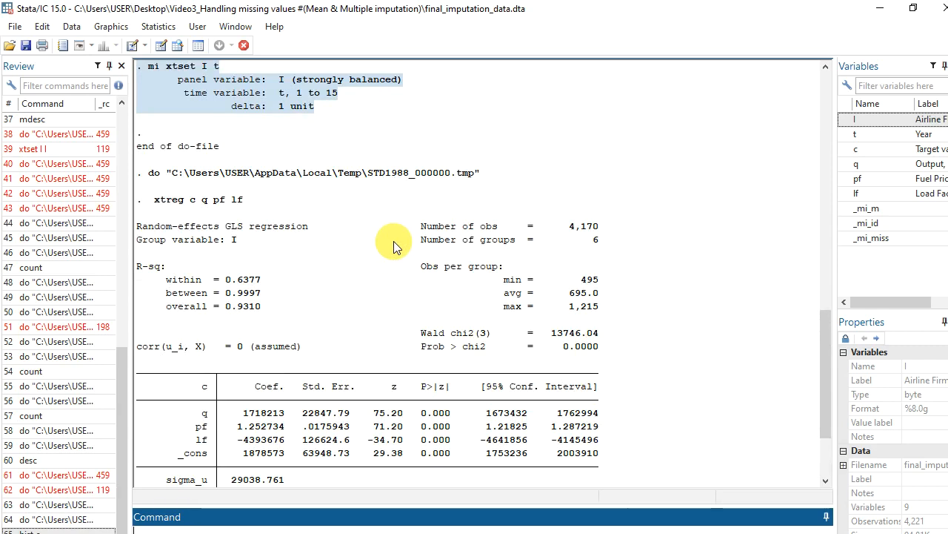